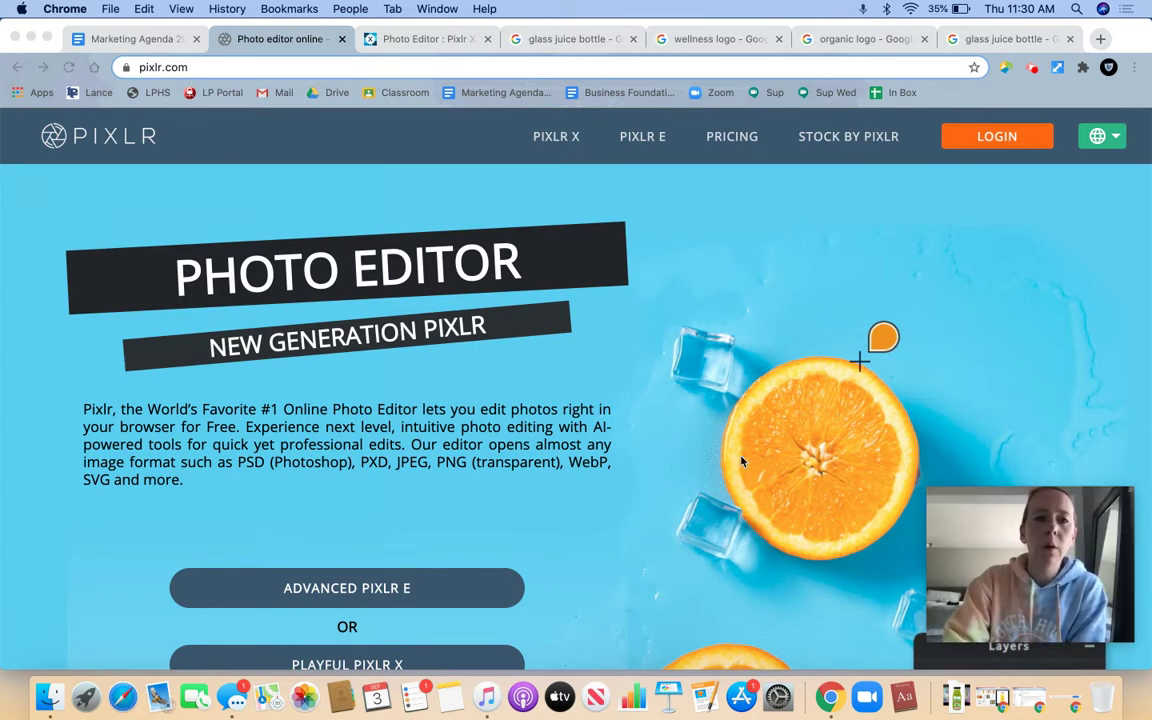
Open the playful Pixlr X editor from the Pixlr home page.
{"action": "scroll", "coordinate": [240, 415], "scroll_direction": "down", "scroll_amount": 3}
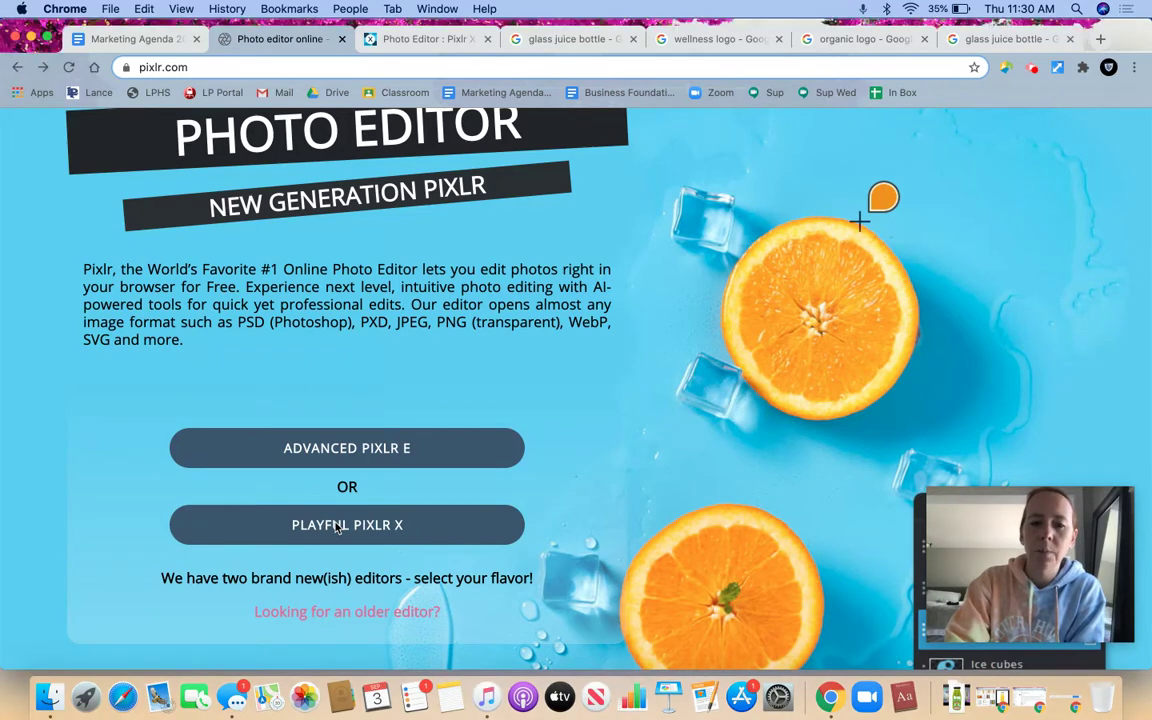
{"action": "left_click", "coordinate": [373, 533]}
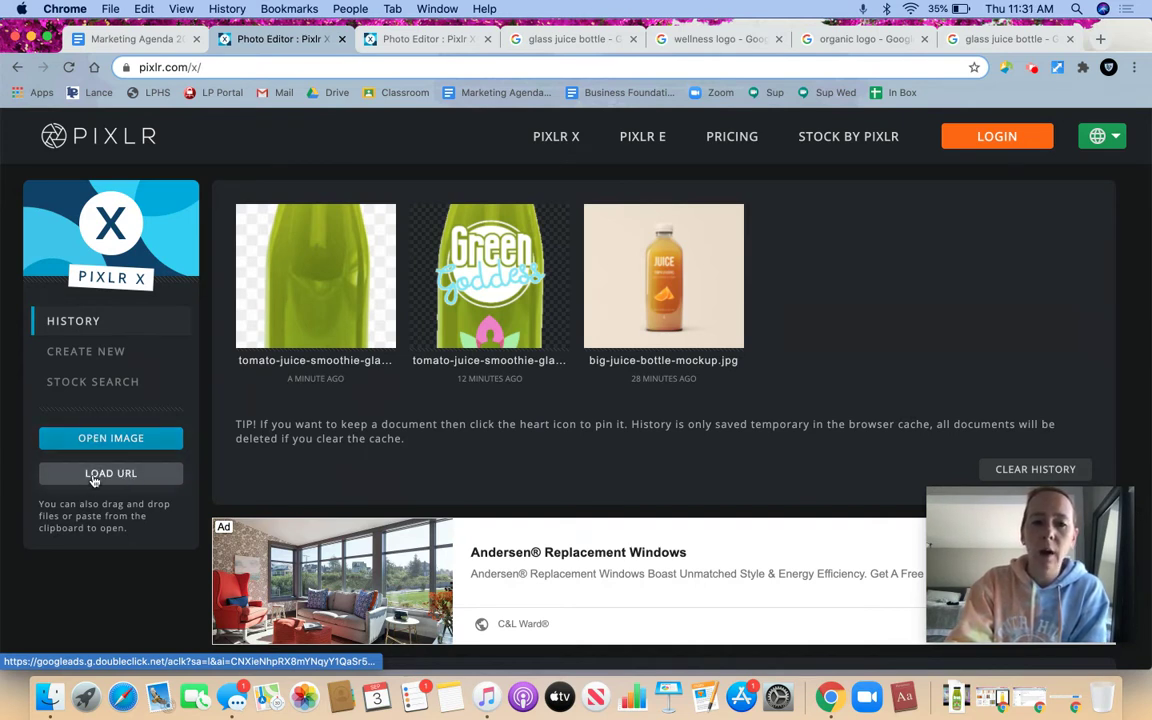
Copy the image address of the favpng.com picture with orange, red and green juice bottles from the glass juice bottle image search.
{"action": "left_click", "coordinate": [584, 40]}
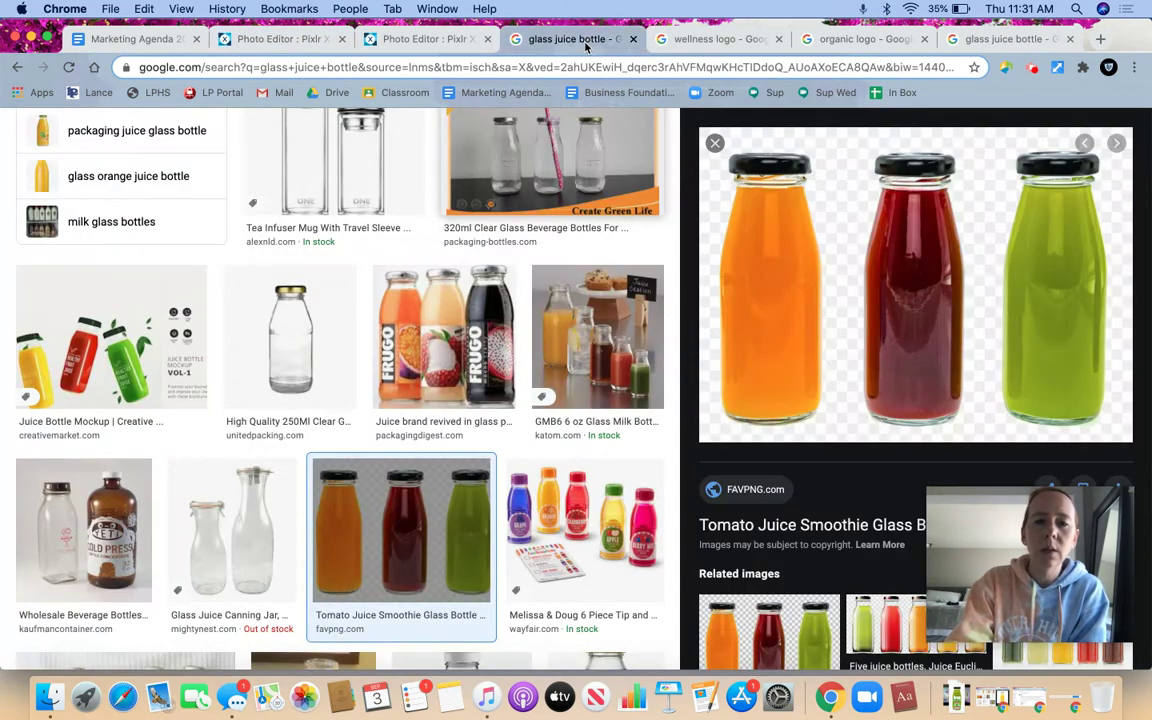
{"action": "left_click", "coordinate": [715, 143]}
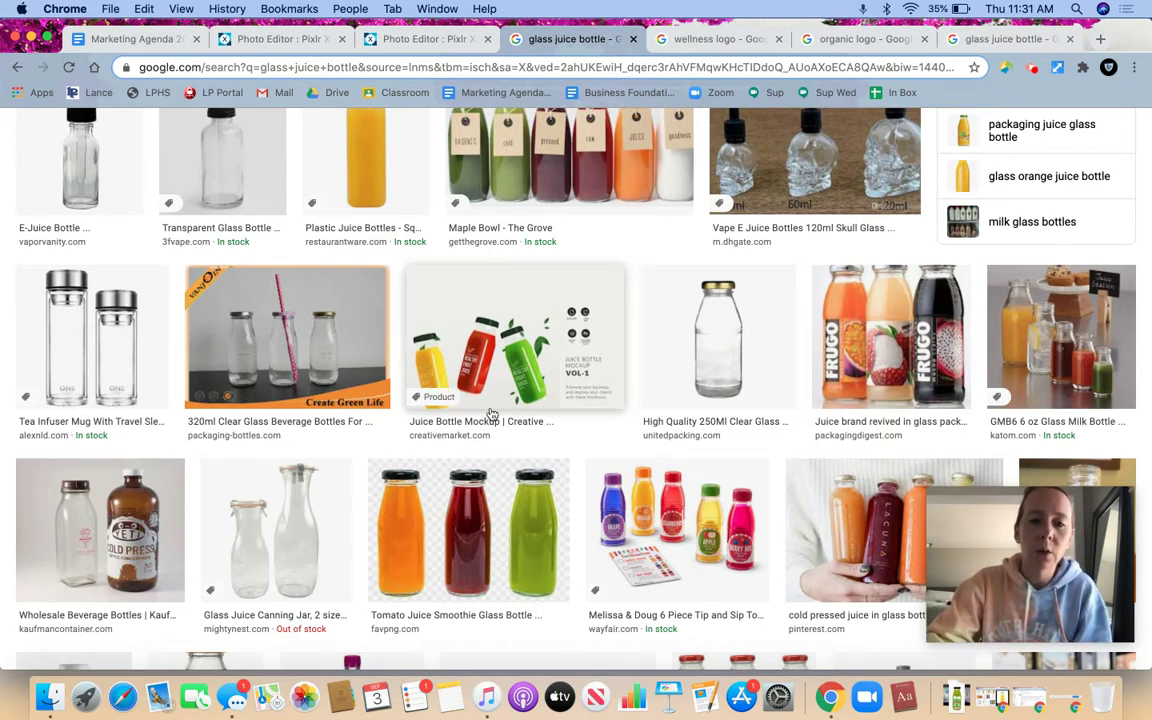
{"action": "left_click", "coordinate": [517, 515]}
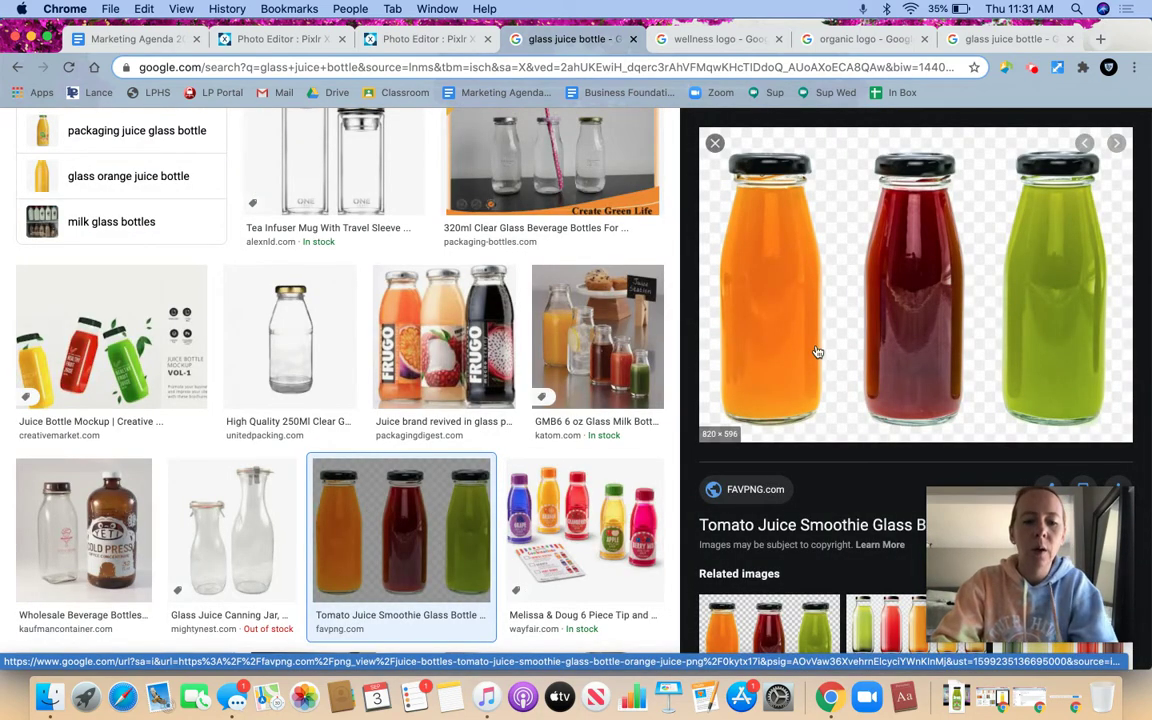
{"action": "right_click", "coordinate": [817, 351]}
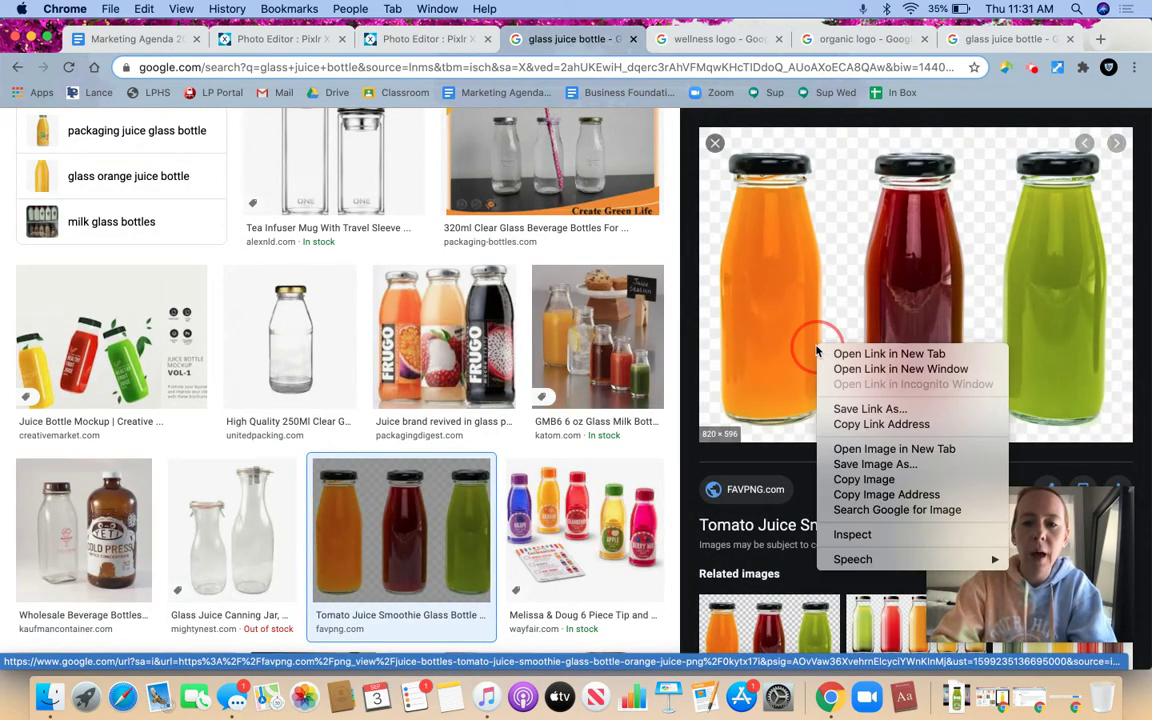
{"action": "left_click", "coordinate": [876, 495]}
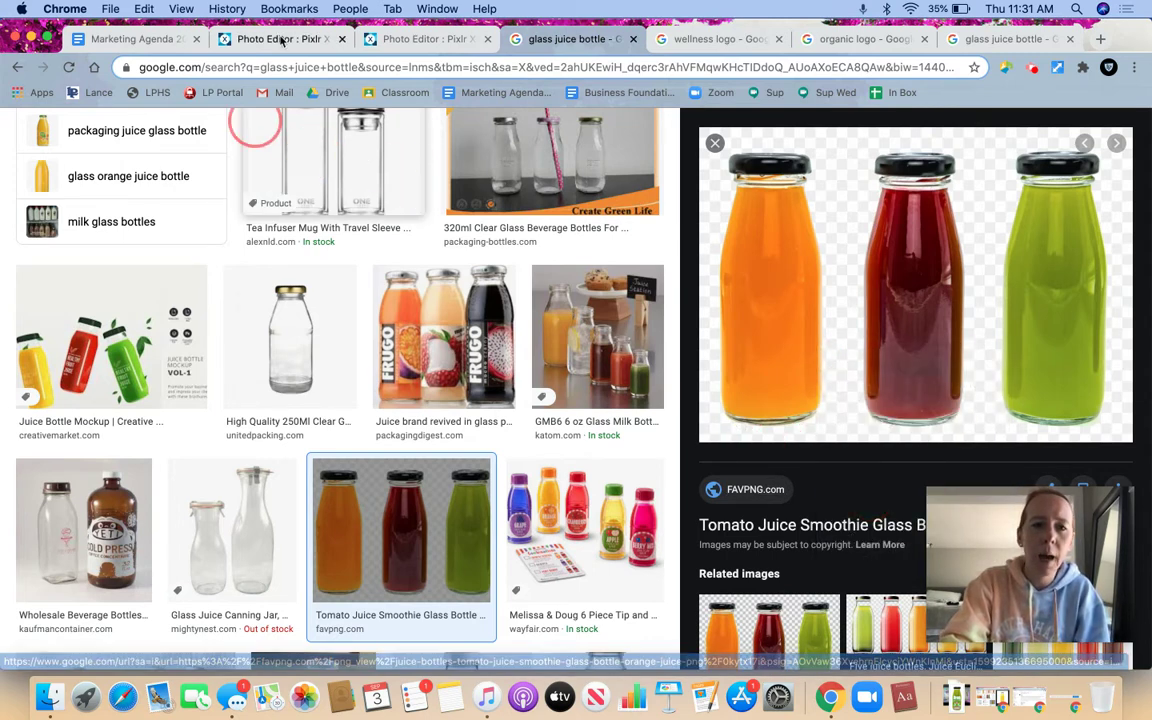
Load the juice bottle picture into Pixlr X from the copied image URL.
{"action": "left_click", "coordinate": [286, 41]}
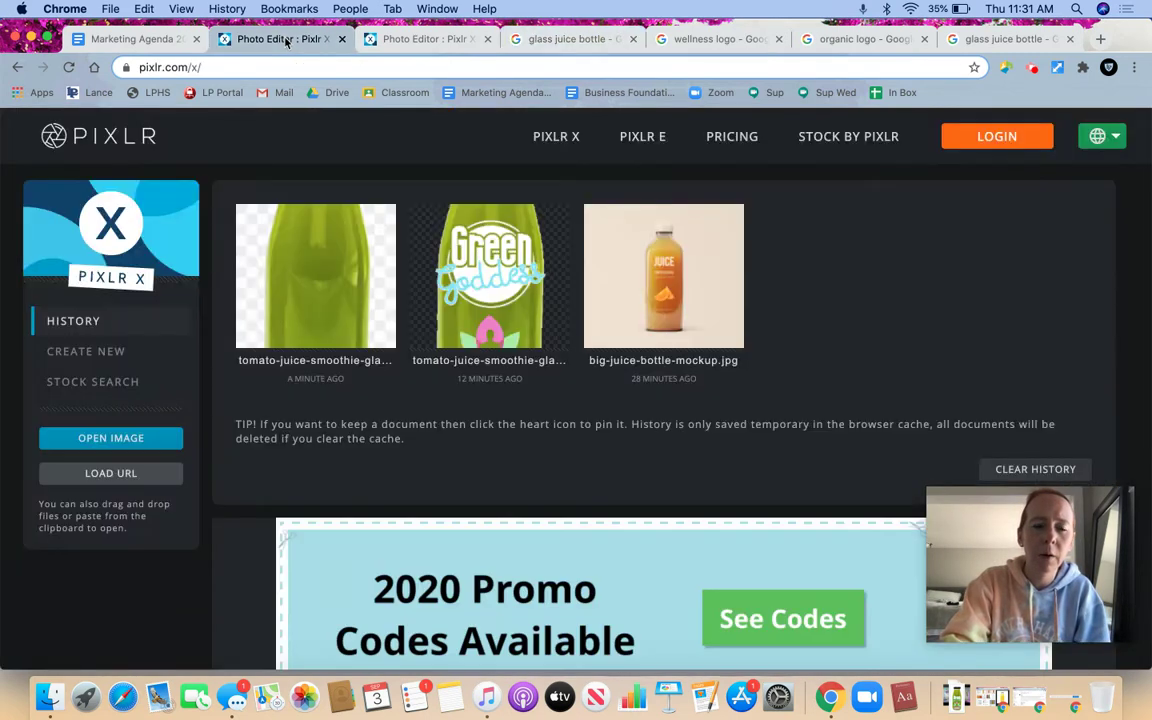
{"action": "left_click", "coordinate": [111, 474]}
{"action": "left_click", "coordinate": [454, 394]}
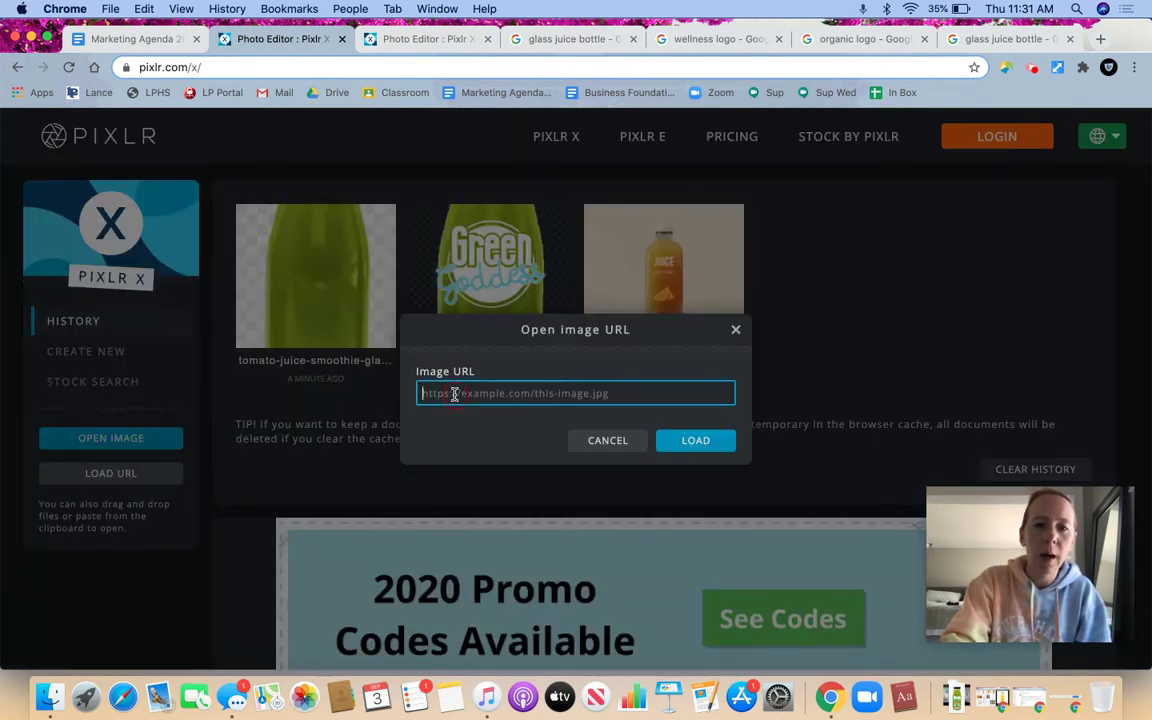
{"action": "key", "text": "super+v"}
{"action": "left_click", "coordinate": [696, 440]}
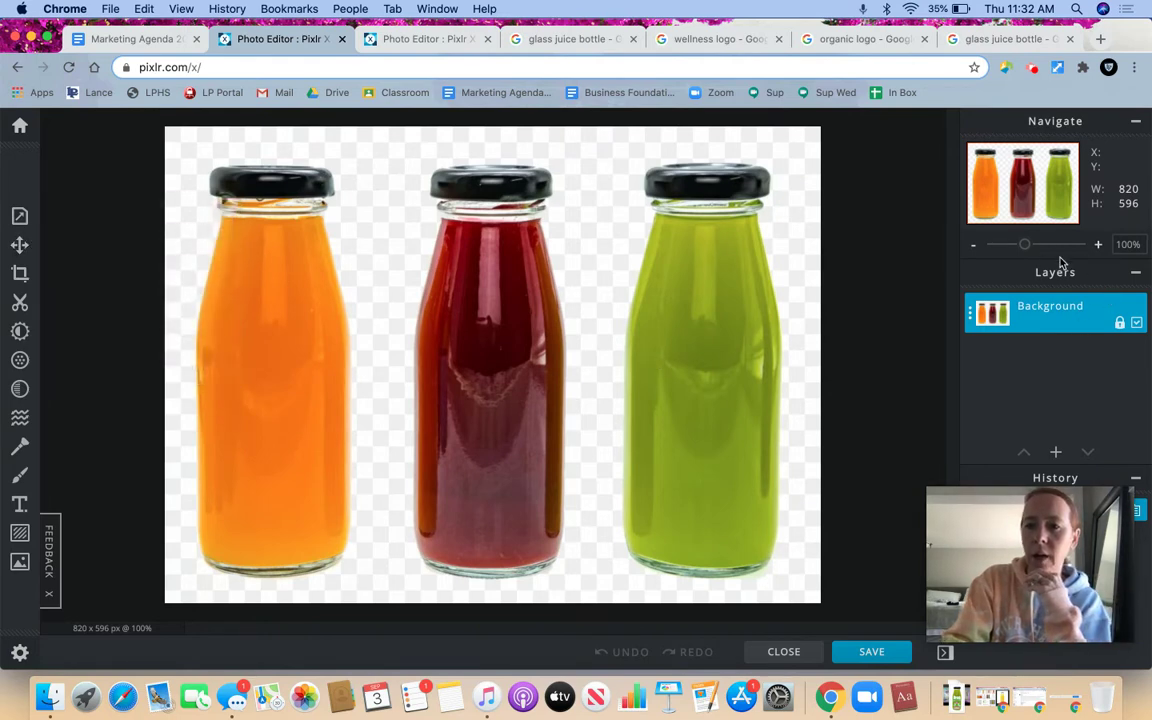
Unlock the Background layer of the juice bottle image so that it can be transformed.
{"action": "mouse_move", "coordinate": [1027, 246]}
{"action": "left_mouse_down"}
{"action": "mouse_move", "coordinate": [1047, 247]}
{"action": "mouse_move", "coordinate": [1027, 248]}
{"action": "left_mouse_up"}
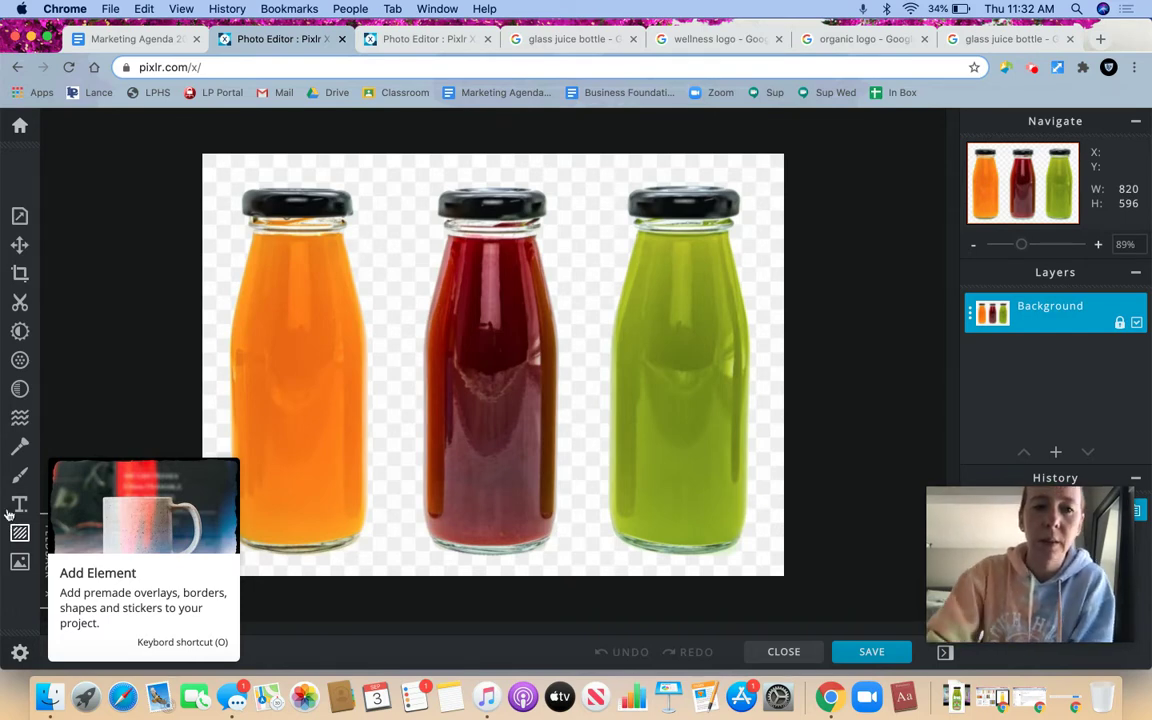
{"action": "left_click", "coordinate": [20, 217]}
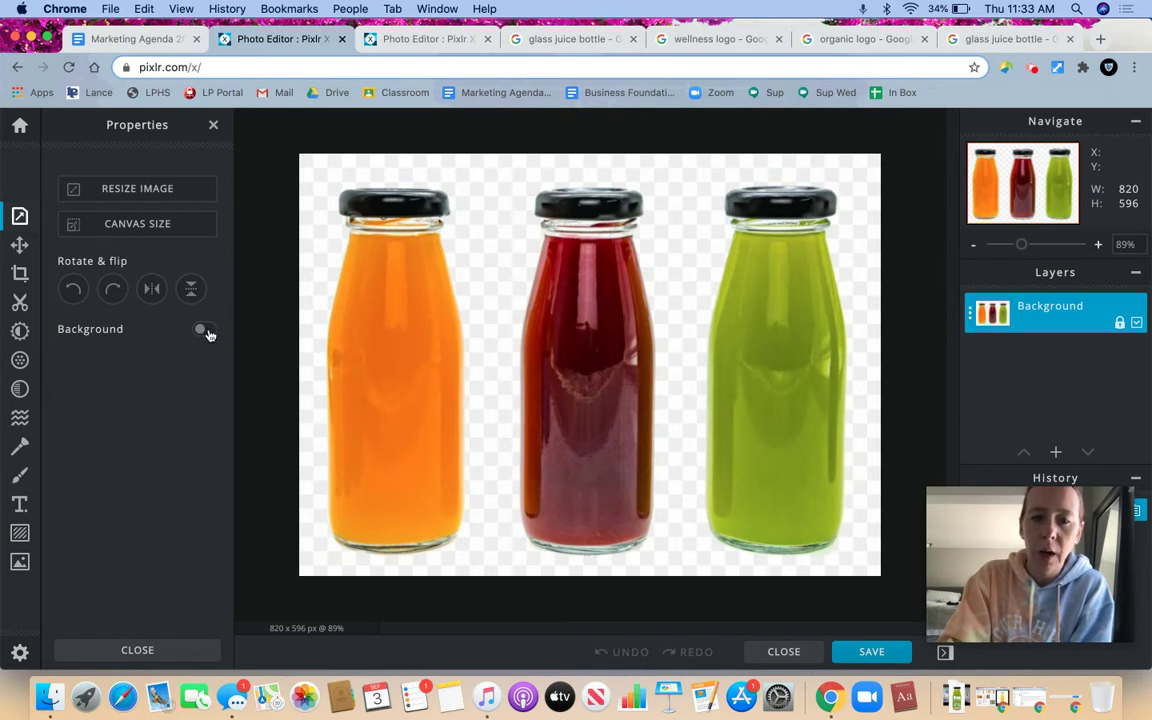
{"action": "left_click", "coordinate": [22, 246]}
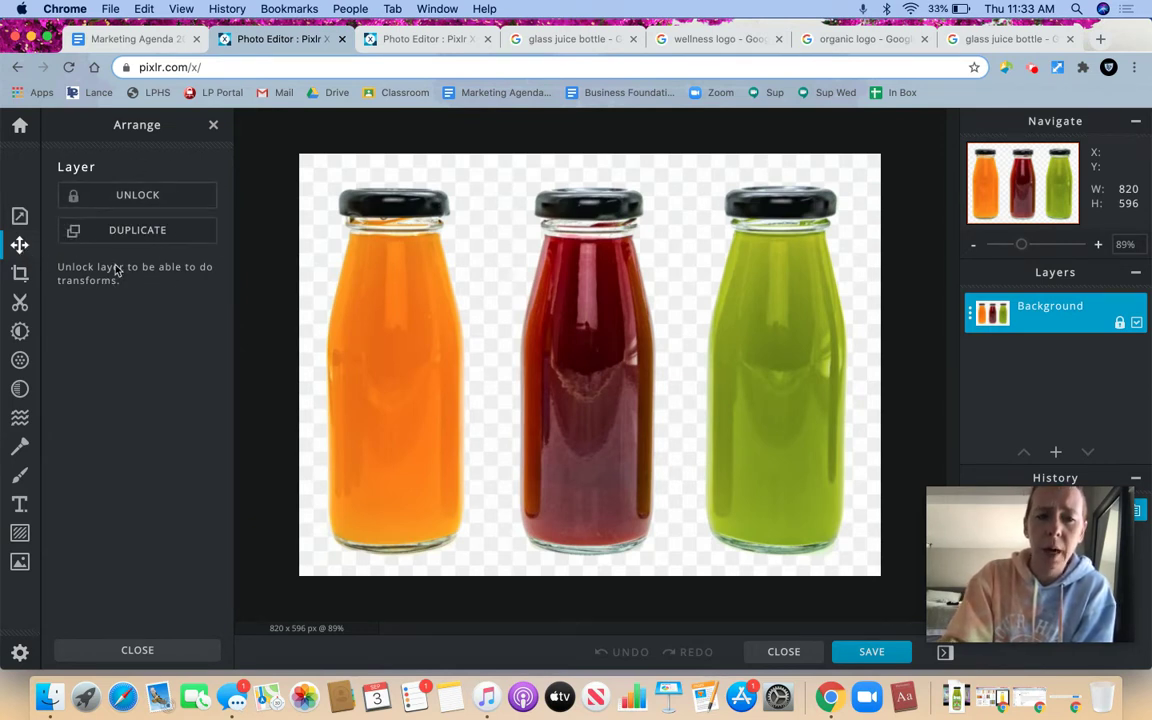
{"action": "left_click", "coordinate": [155, 198]}
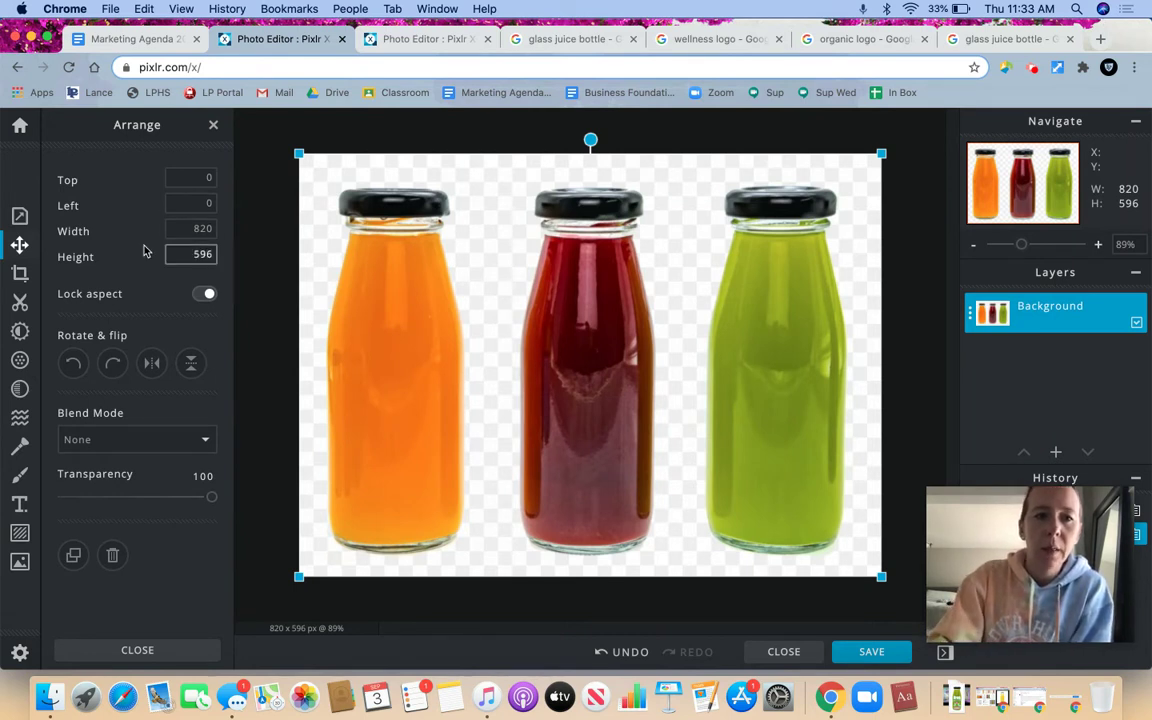
{"action": "mouse_move", "coordinate": [494, 328]}
{"action": "left_mouse_down"}
{"action": "mouse_move", "coordinate": [555, 321]}
{"action": "mouse_move", "coordinate": [465, 360]}
{"action": "mouse_move", "coordinate": [445, 337]}
{"action": "mouse_move", "coordinate": [492, 326]}
{"action": "left_mouse_up"}
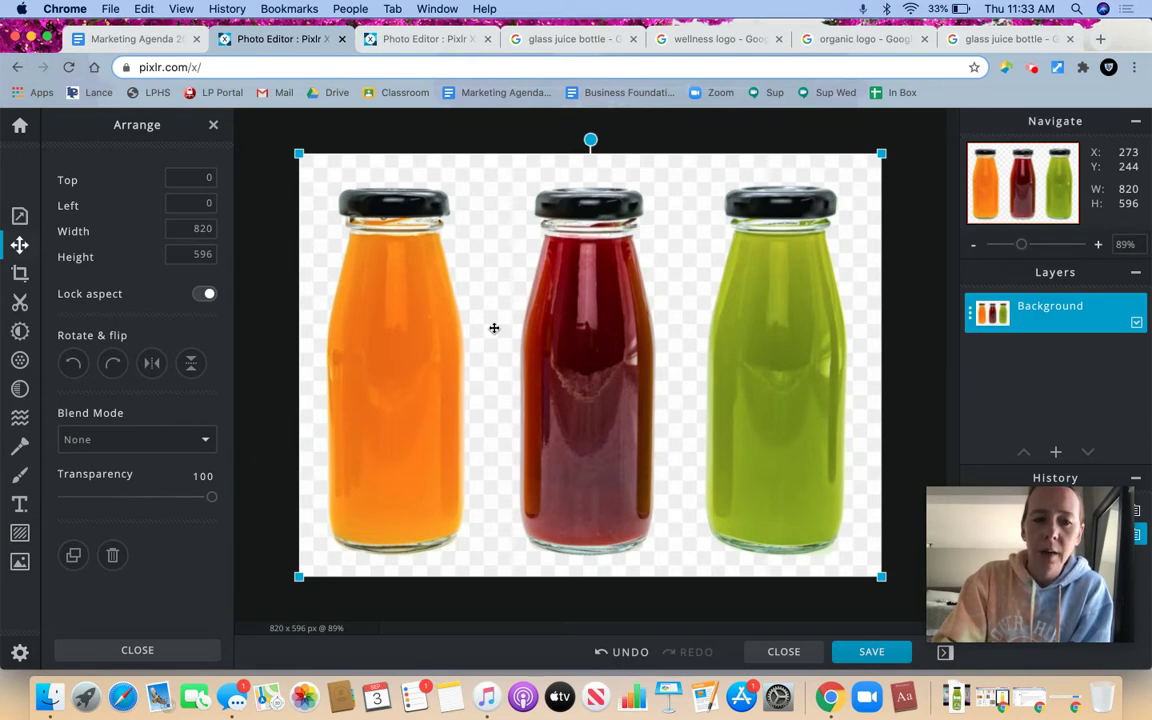
Crop the image to the green bottle only, 290 px wide by 596 px high.
{"action": "left_click", "coordinate": [28, 282]}
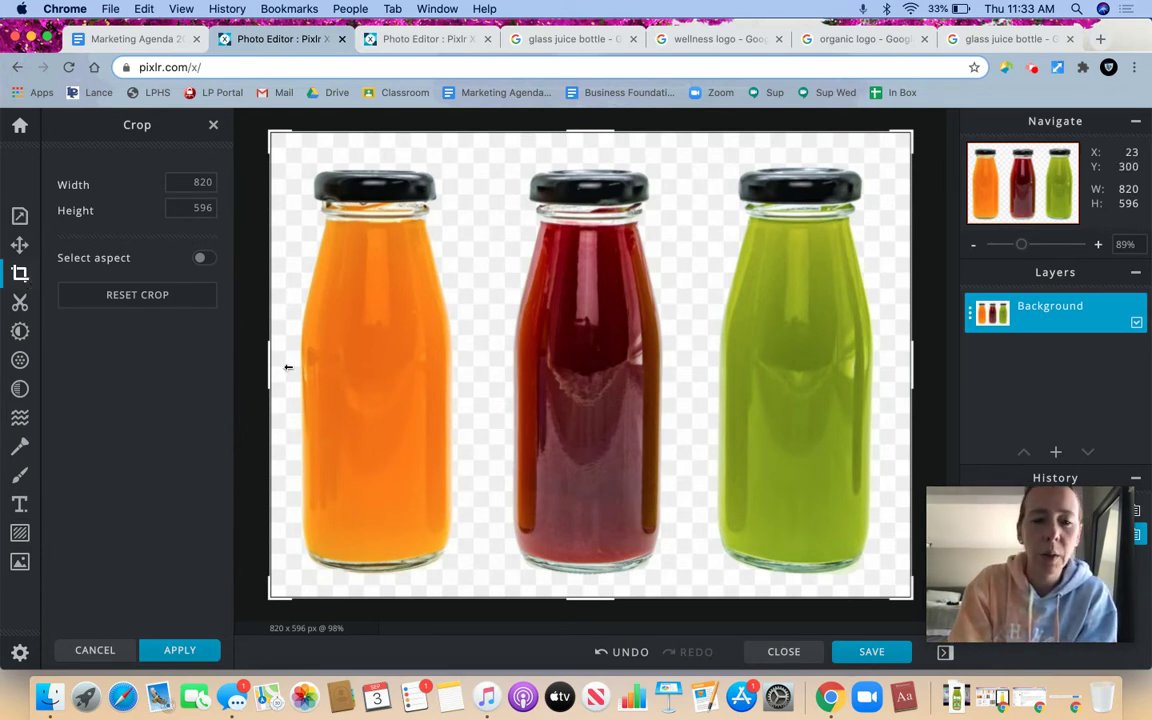
{"action": "left_click_drag", "start_coordinate": [272, 367], "coordinate": [686, 351]}
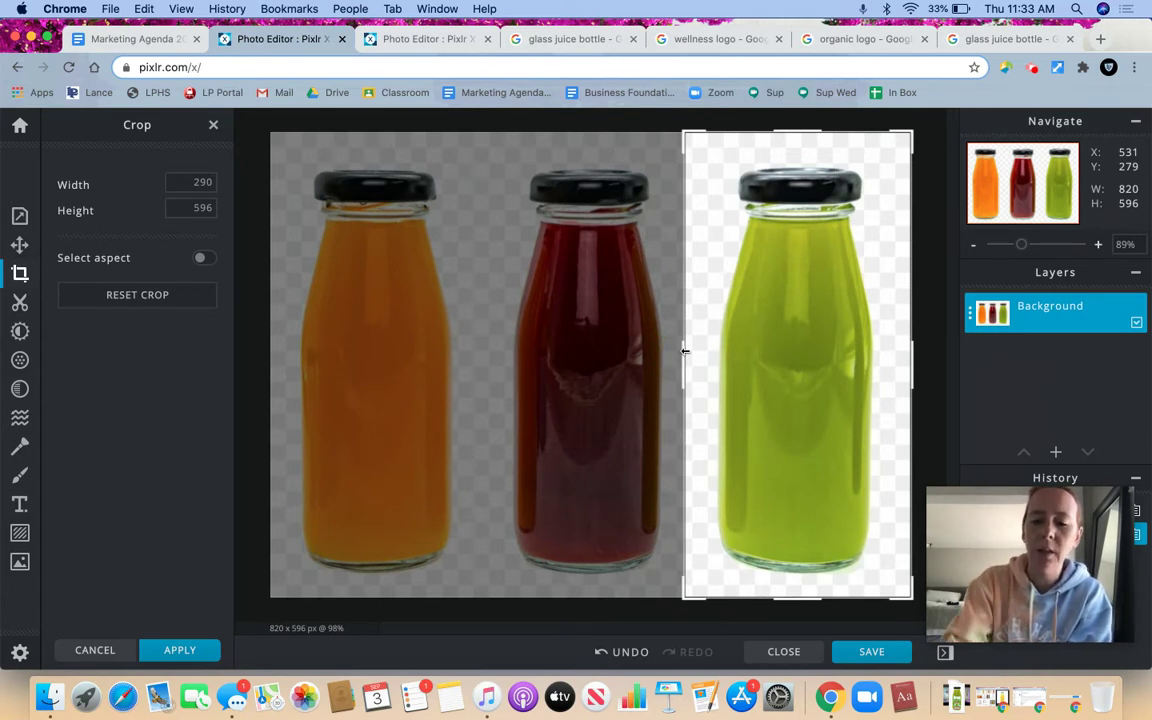
{"action": "key", "text": "Return"}
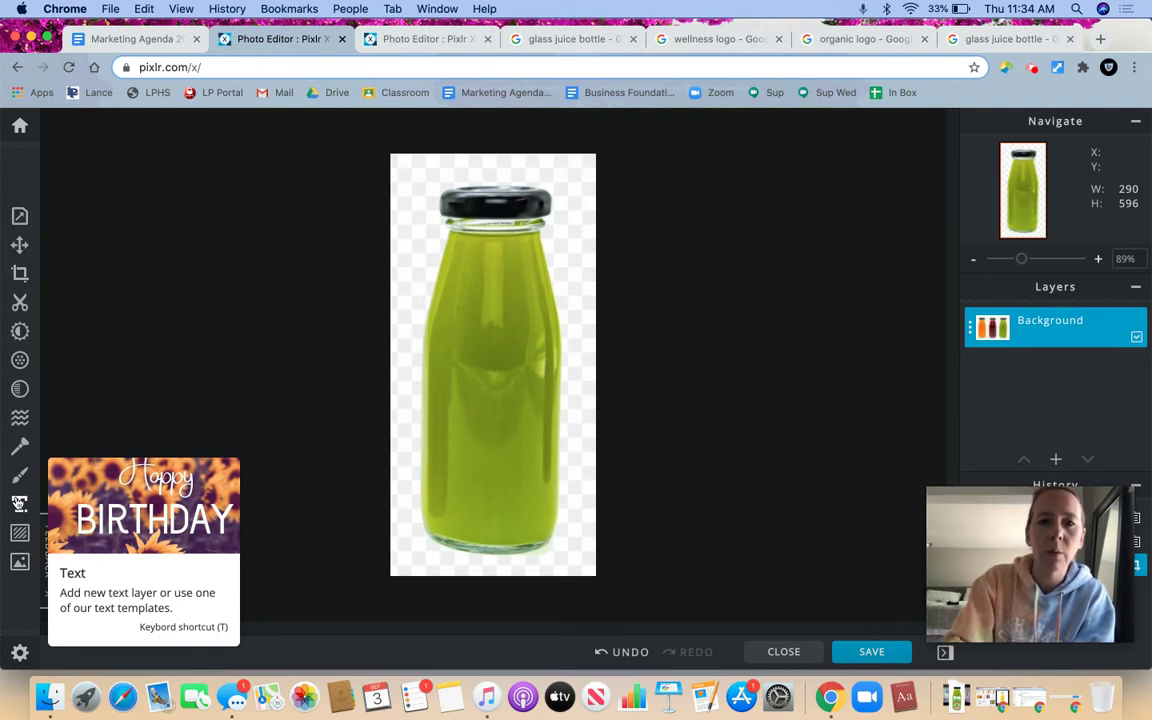
Add a new text layer reading "Green" over the bottle.
{"action": "left_click", "coordinate": [19, 503]}
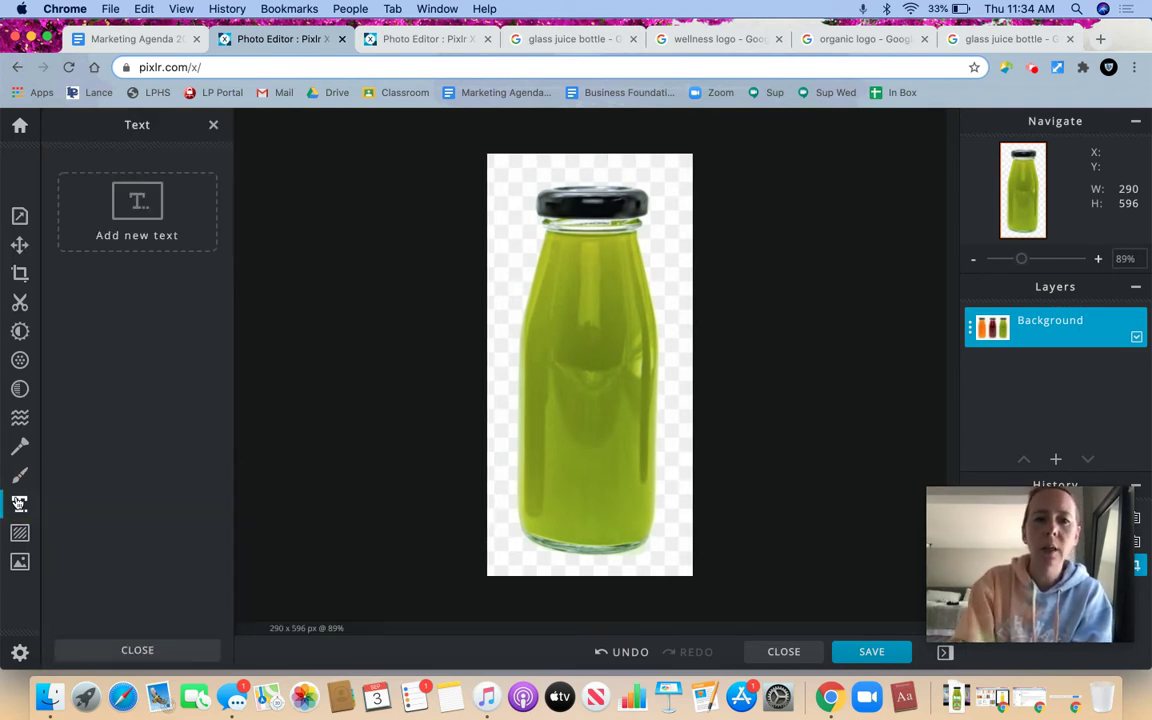
{"action": "left_click", "coordinate": [170, 233]}
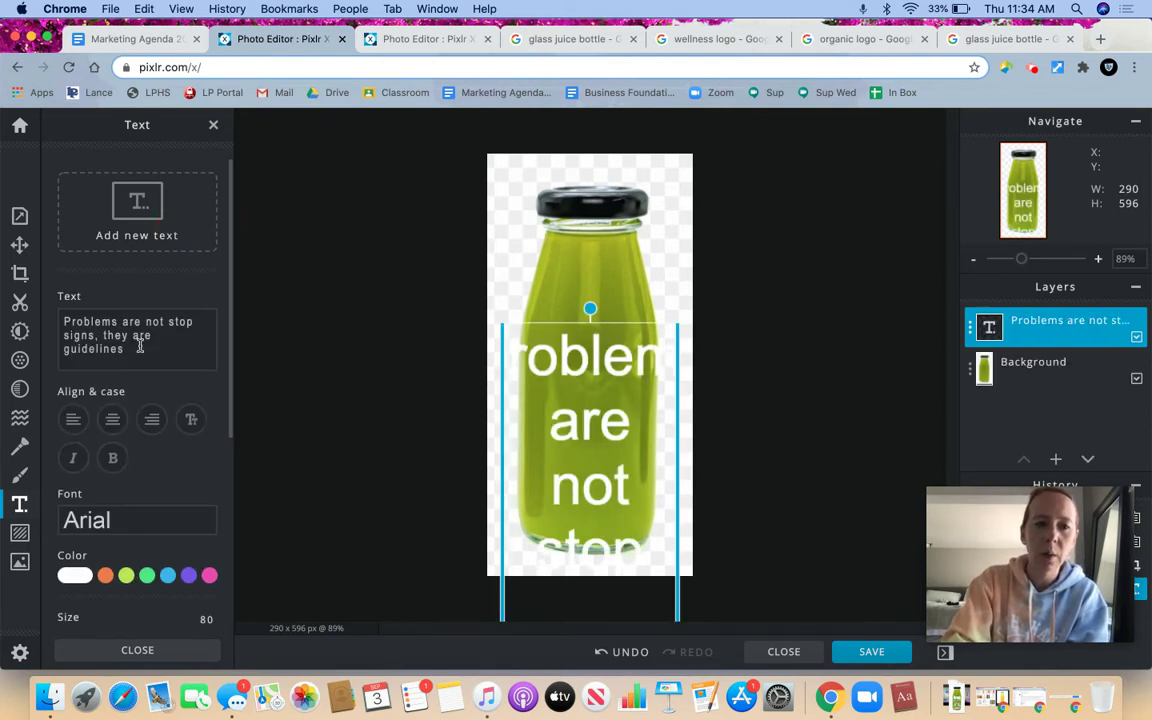
{"action": "left_click_drag", "start_coordinate": [125, 348], "coordinate": [44, 325]}
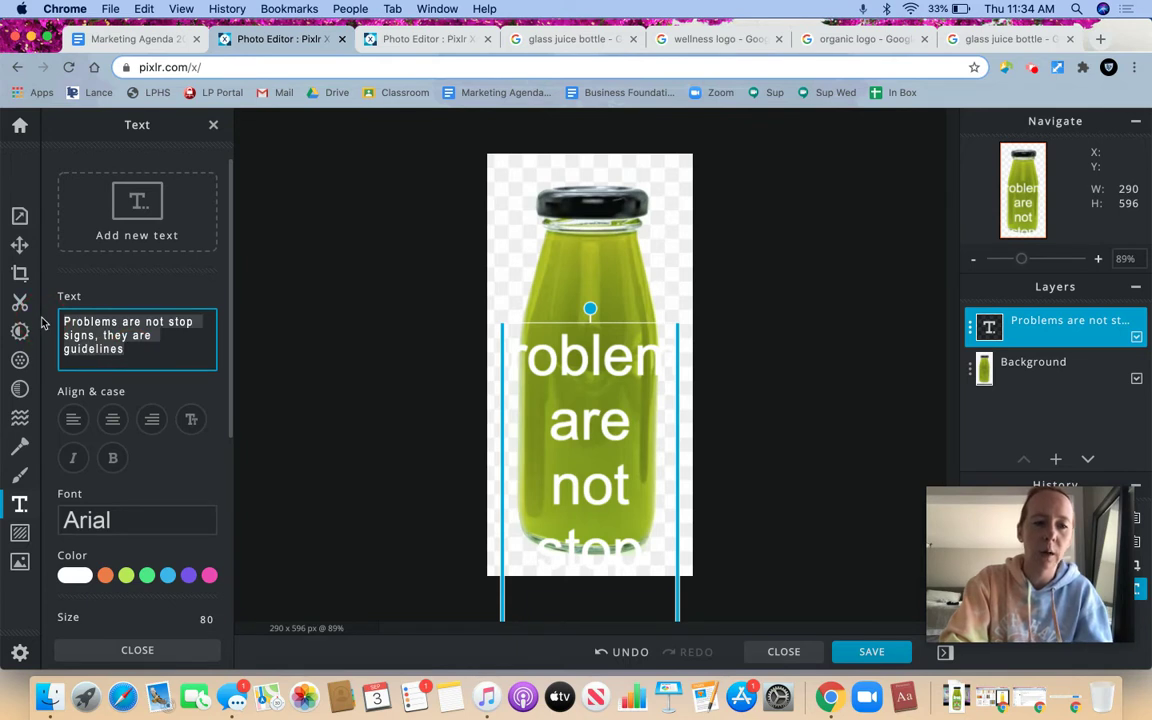
{"action": "type", "text": "Green"}
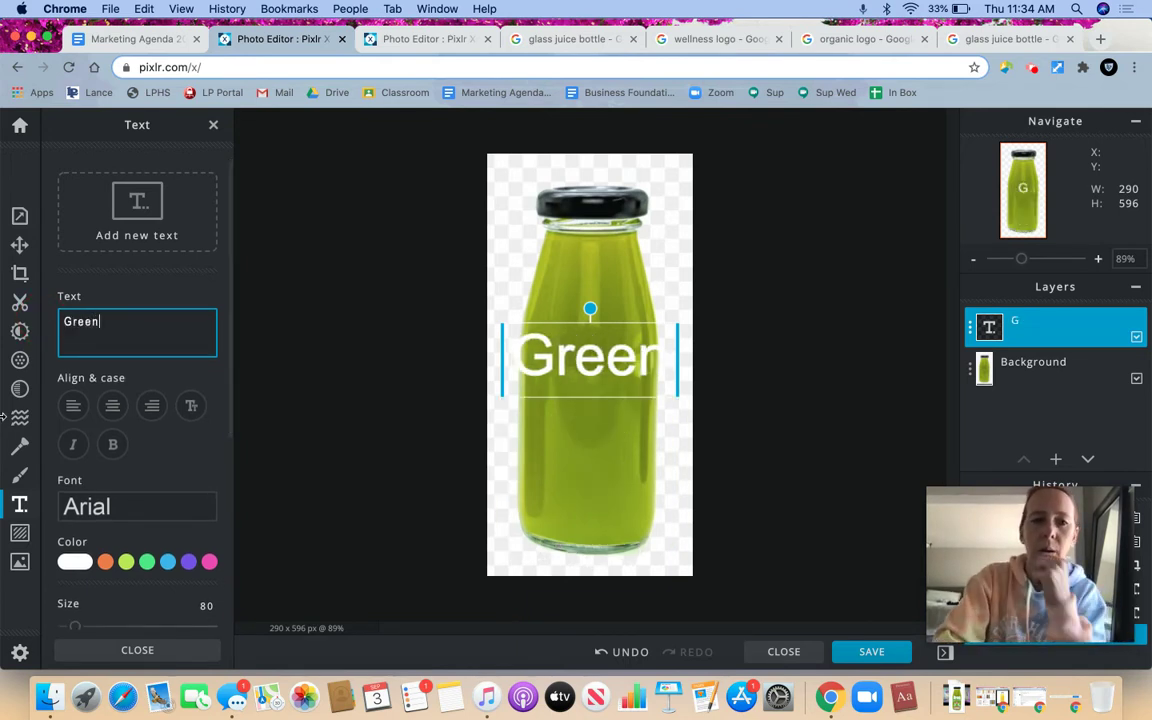
Set the font of the "Green" text to Brocklyn.
{"action": "left_click", "coordinate": [129, 506]}
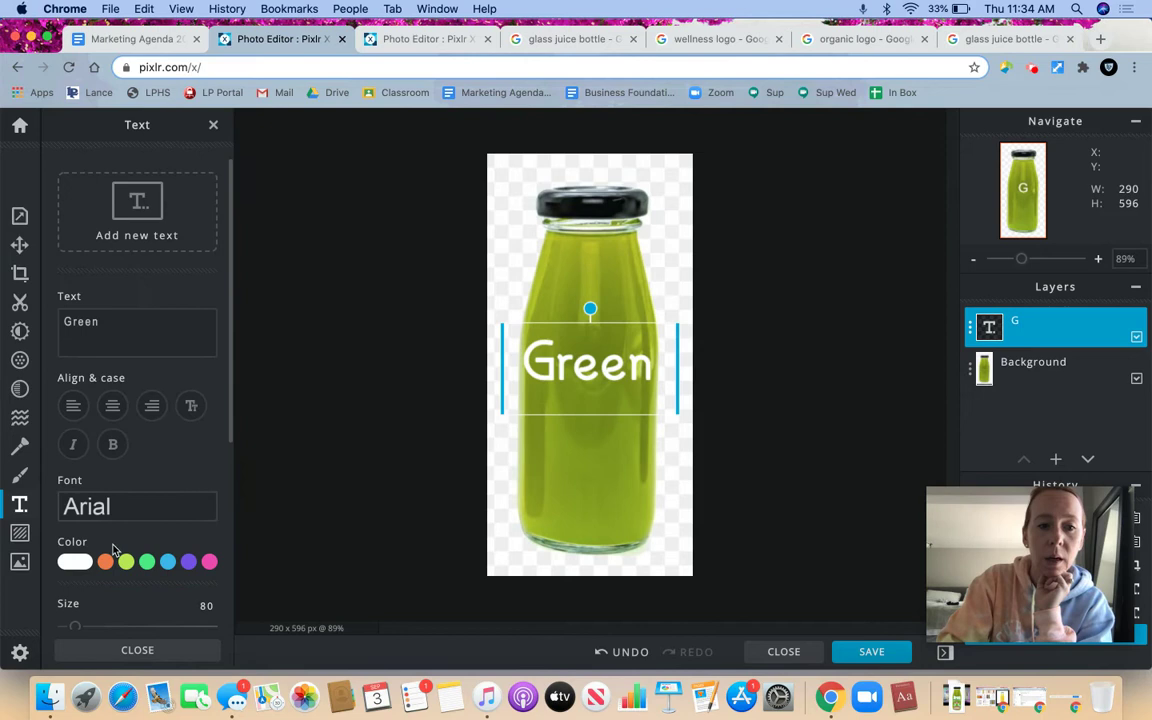
{"action": "scroll", "coordinate": [113, 549], "scroll_direction": "down", "scroll_amount": 2}
{"action": "scroll", "coordinate": [121, 500], "scroll_direction": "down", "scroll_amount": 5}
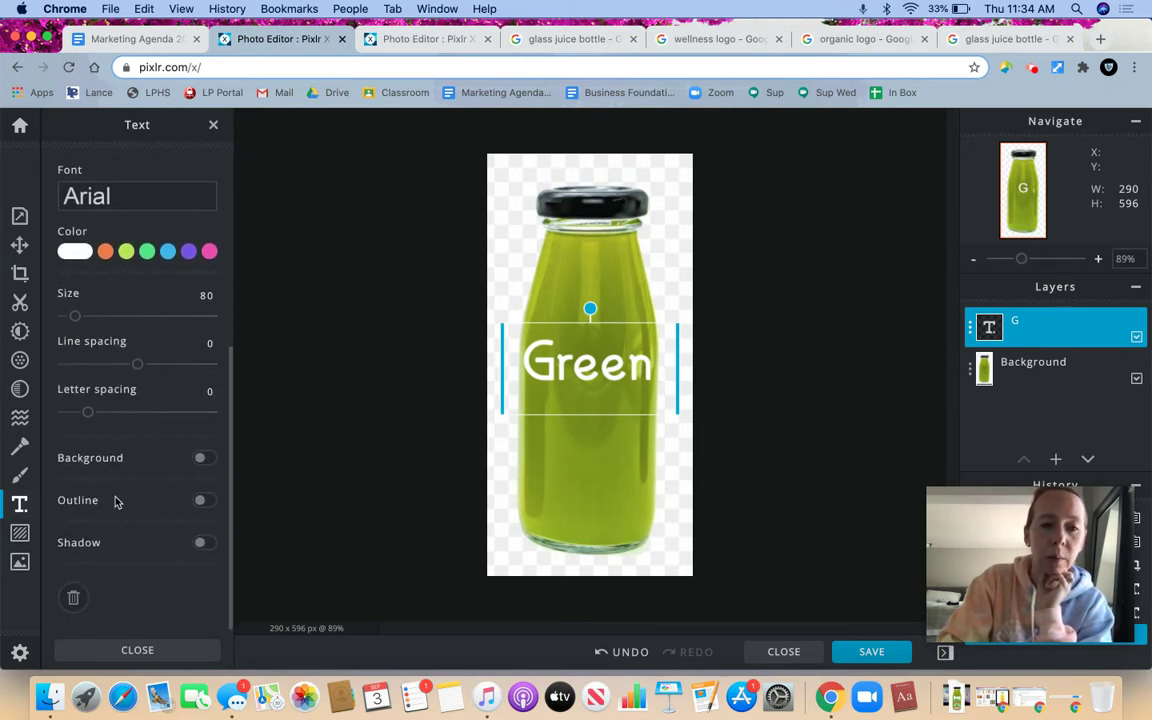
{"action": "scroll", "coordinate": [136, 478], "scroll_direction": "up", "scroll_amount": 5}
{"action": "scroll", "coordinate": [137, 480], "scroll_direction": "up", "scroll_amount": 1}
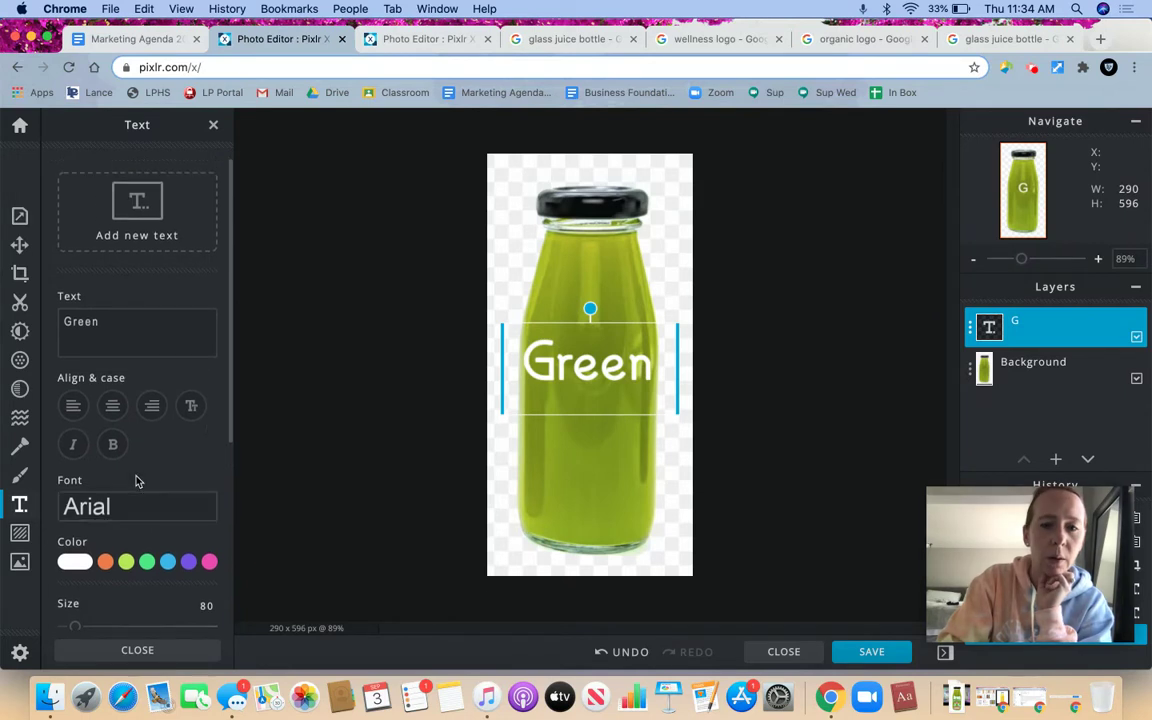
{"action": "left_click", "coordinate": [104, 516]}
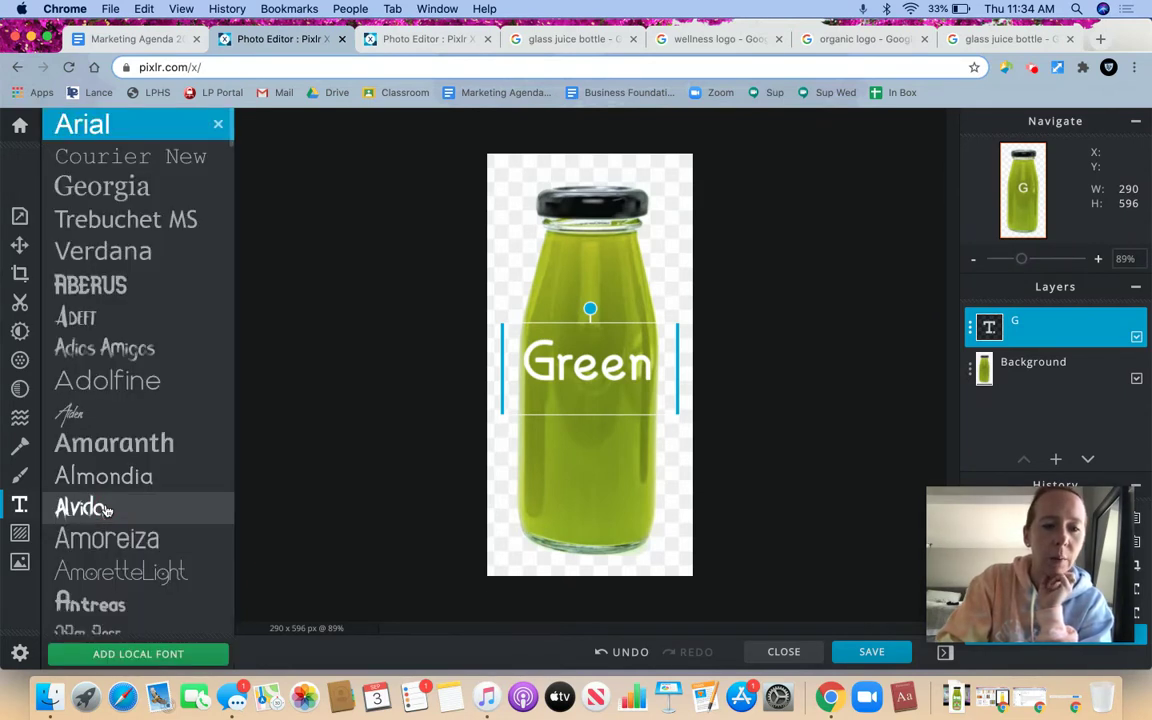
{"action": "scroll", "coordinate": [152, 500], "scroll_direction": "down", "scroll_amount": 2}
{"action": "scroll", "coordinate": [152, 498], "scroll_direction": "down", "scroll_amount": 10}
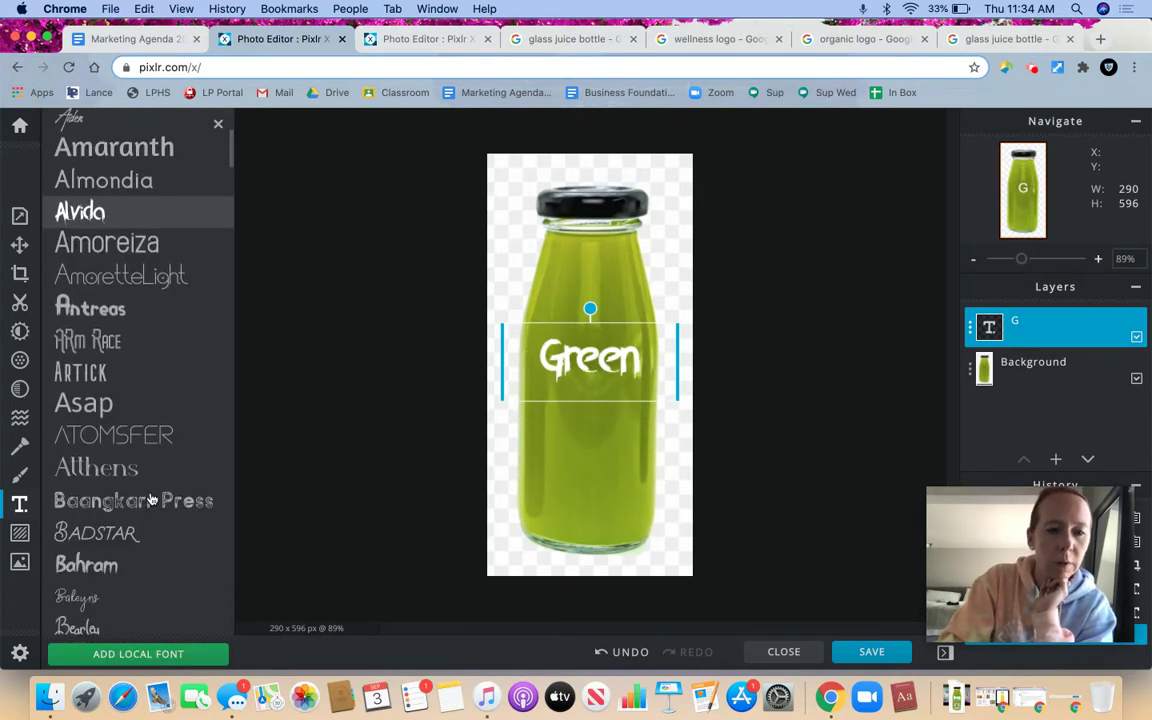
{"action": "scroll", "coordinate": [152, 497], "scroll_direction": "down", "scroll_amount": 6}
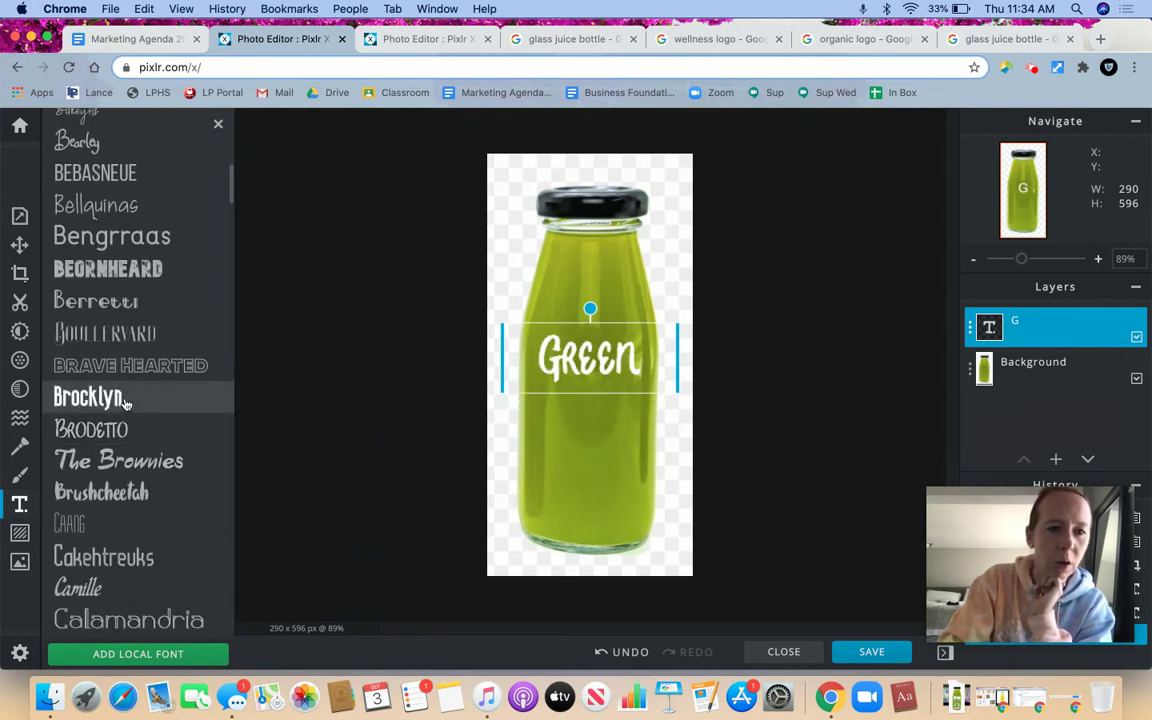
{"action": "left_click", "coordinate": [125, 400]}
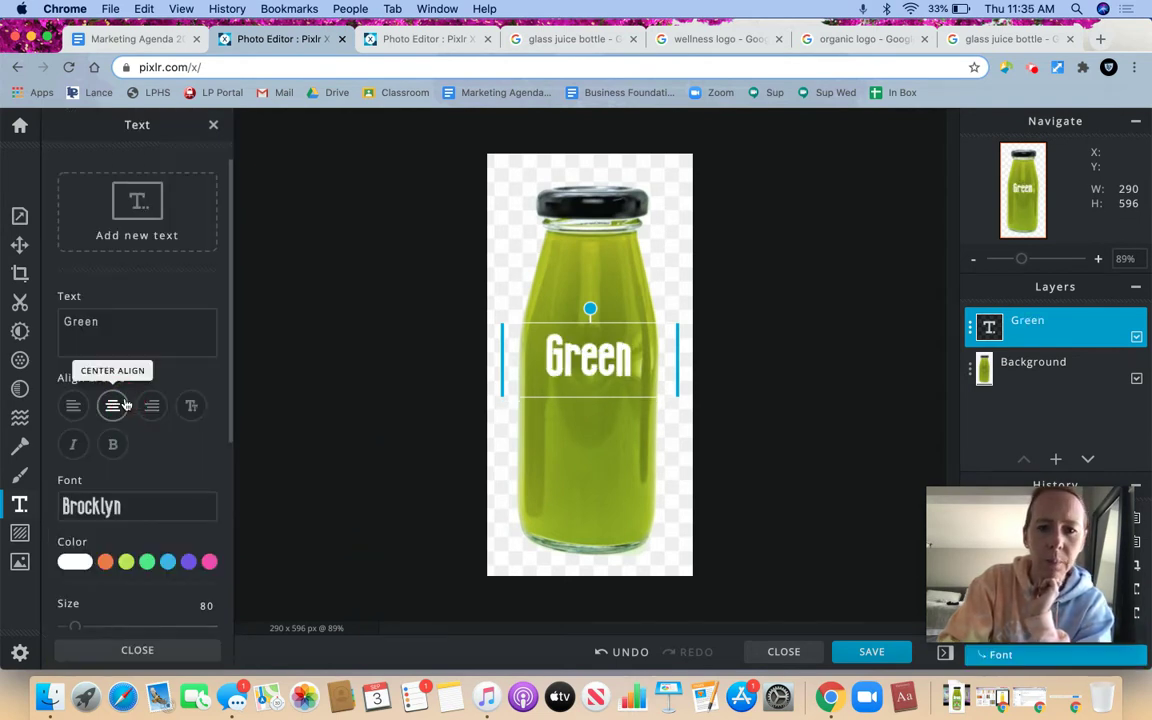
Narrow the "Green" text box slightly and set its text size to 115.
{"action": "mouse_move", "coordinate": [677, 370]}
{"action": "left_mouse_down"}
{"action": "mouse_move", "coordinate": [692, 368]}
{"action": "mouse_move", "coordinate": [666, 373]}
{"action": "left_mouse_up"}
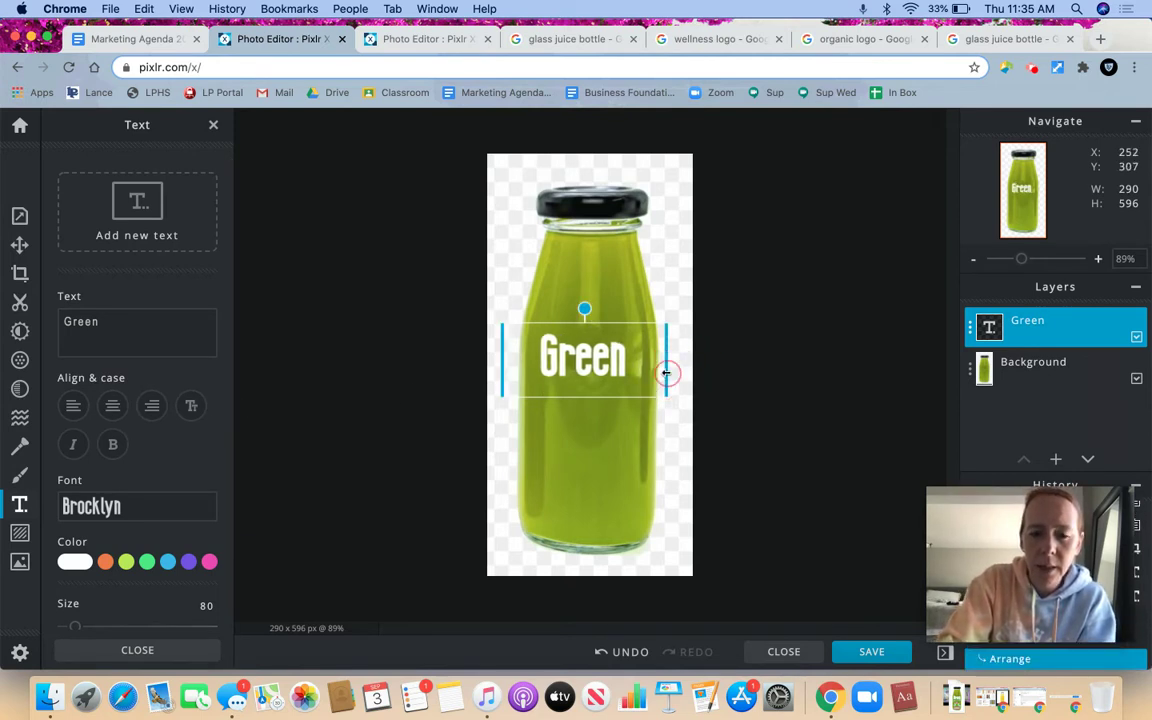
{"action": "scroll", "coordinate": [120, 546], "scroll_direction": "down", "scroll_amount": 2}
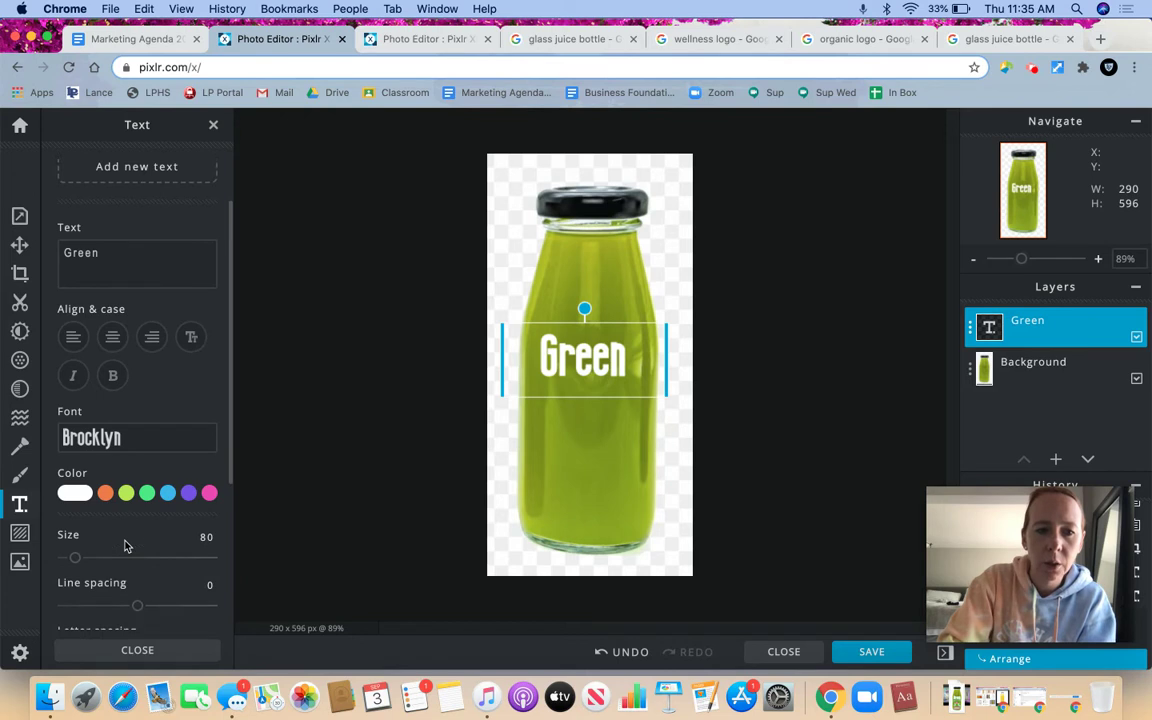
{"action": "left_click_drag", "start_coordinate": [75, 562], "coordinate": [80, 560]}
{"action": "left_click", "coordinate": [200, 537]}
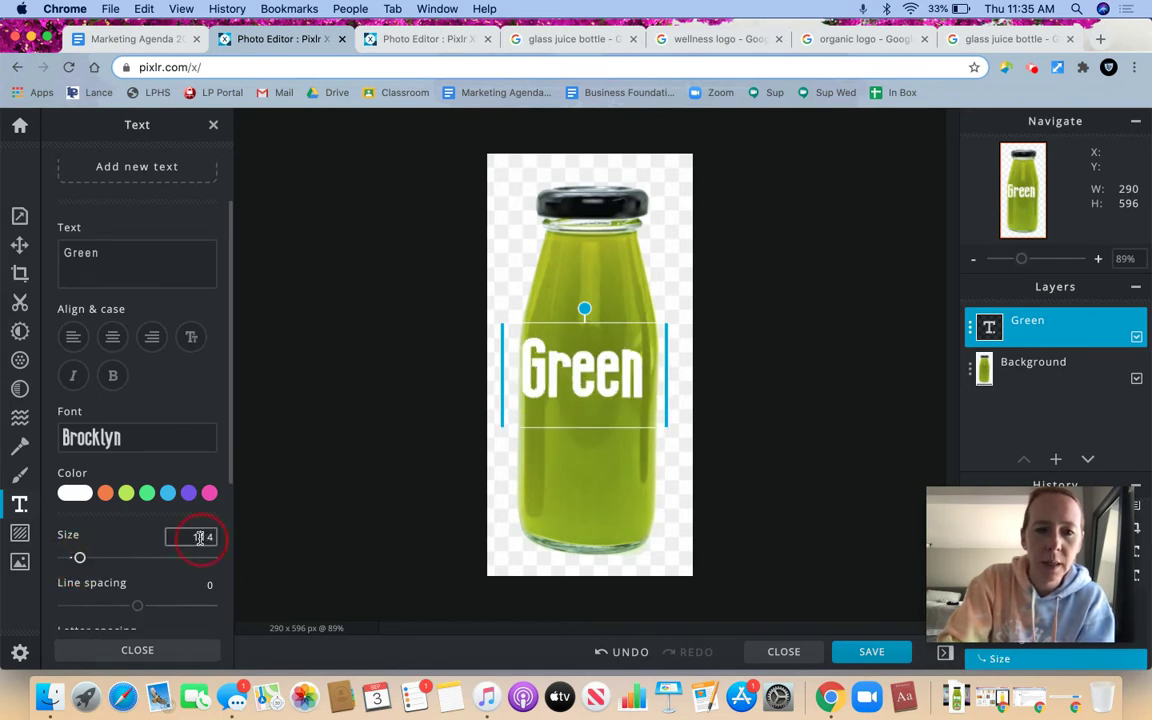
{"action": "type", "text": "115"}
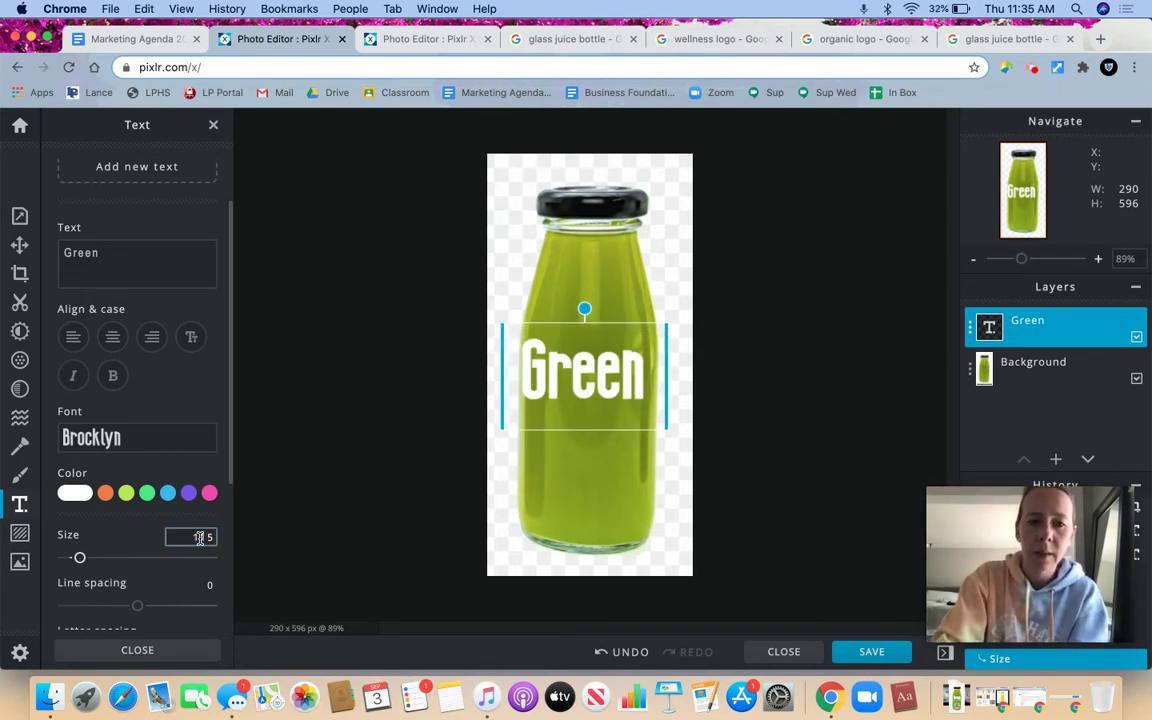
Shift the "Green" text slightly so it is centred across the bottle, and colour it purple.
{"action": "left_click_drag", "start_coordinate": [591, 373], "coordinate": [597, 366]}
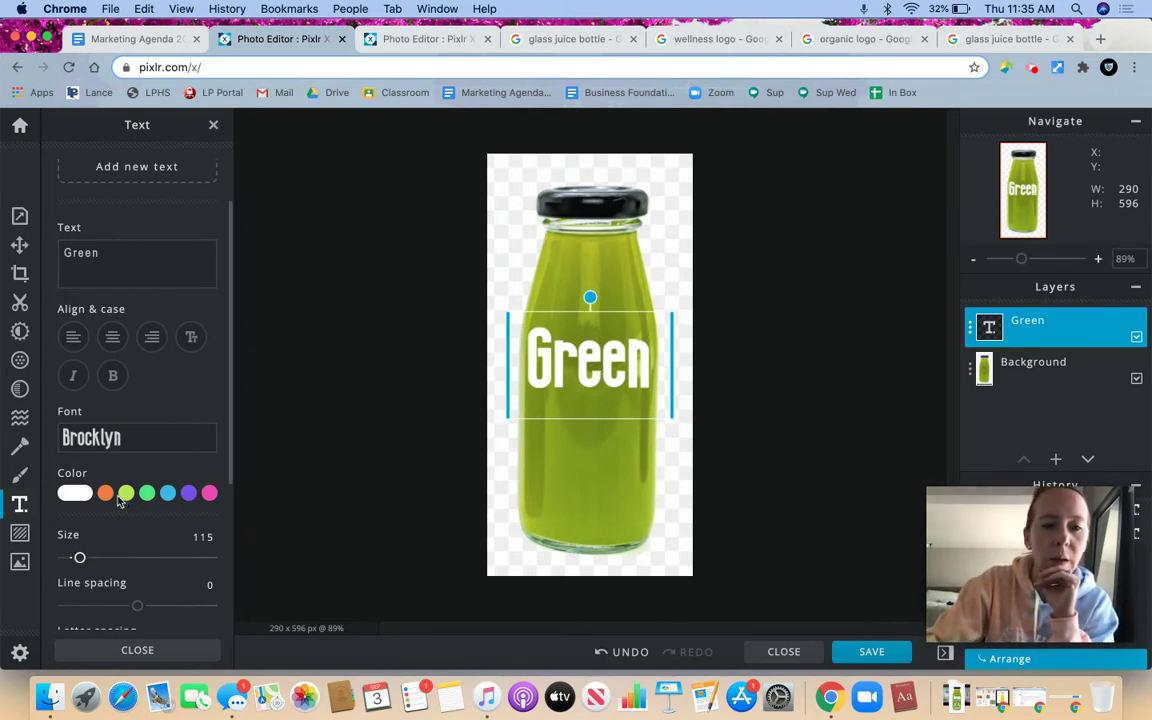
{"action": "left_click", "coordinate": [187, 494]}
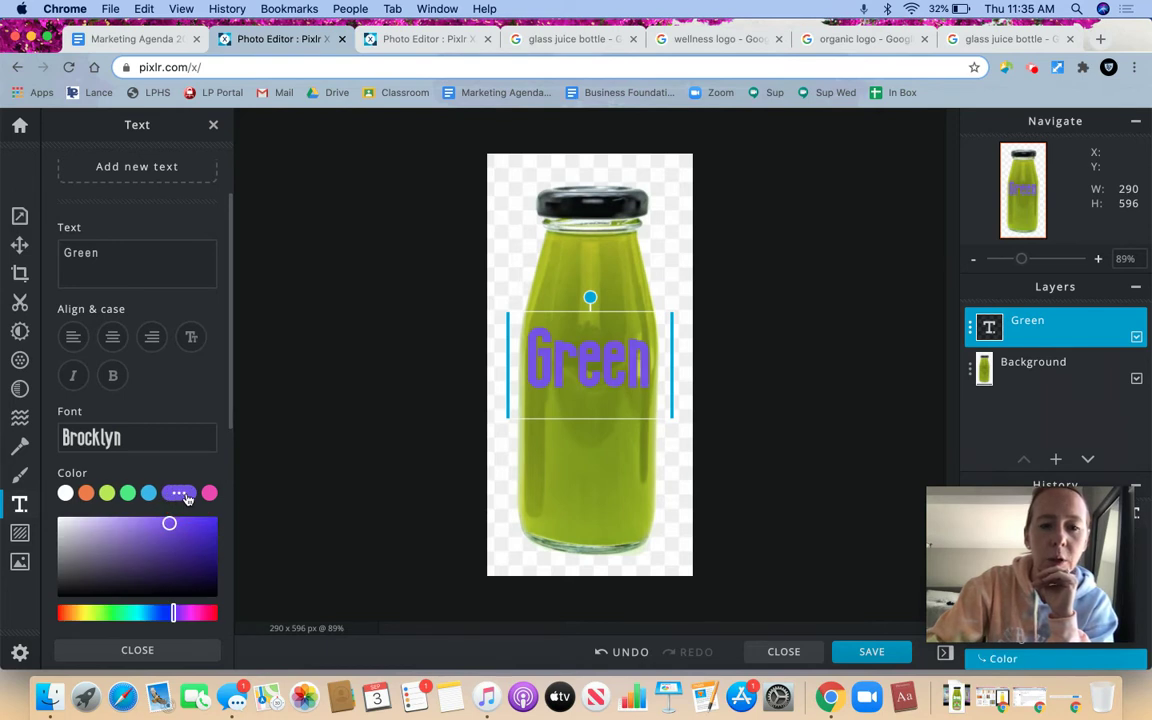
Recolour the "Green" text with the olive green #7C9901 sampled from the lower part of the bottle.
{"action": "left_click_drag", "start_coordinate": [109, 541], "coordinate": [63, 528]}
{"action": "left_click_drag", "start_coordinate": [172, 610], "coordinate": [76, 619]}
{"action": "scroll", "coordinate": [198, 600], "scroll_direction": "down", "scroll_amount": 2}
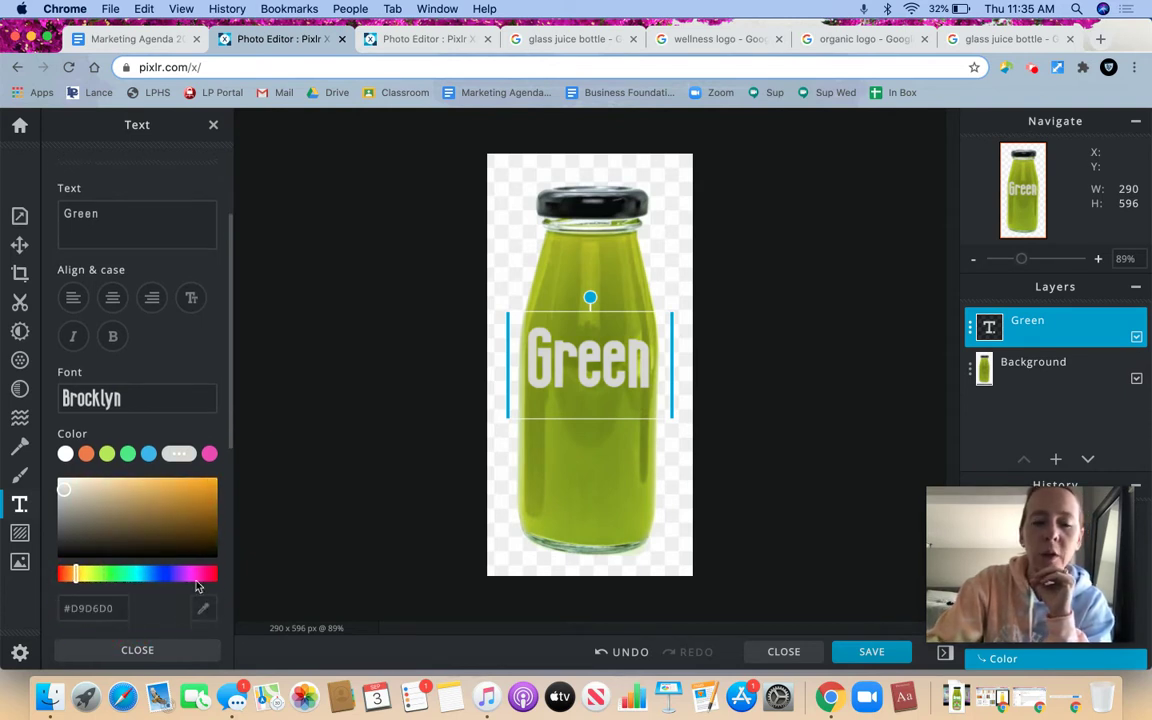
{"action": "left_click", "coordinate": [205, 588]}
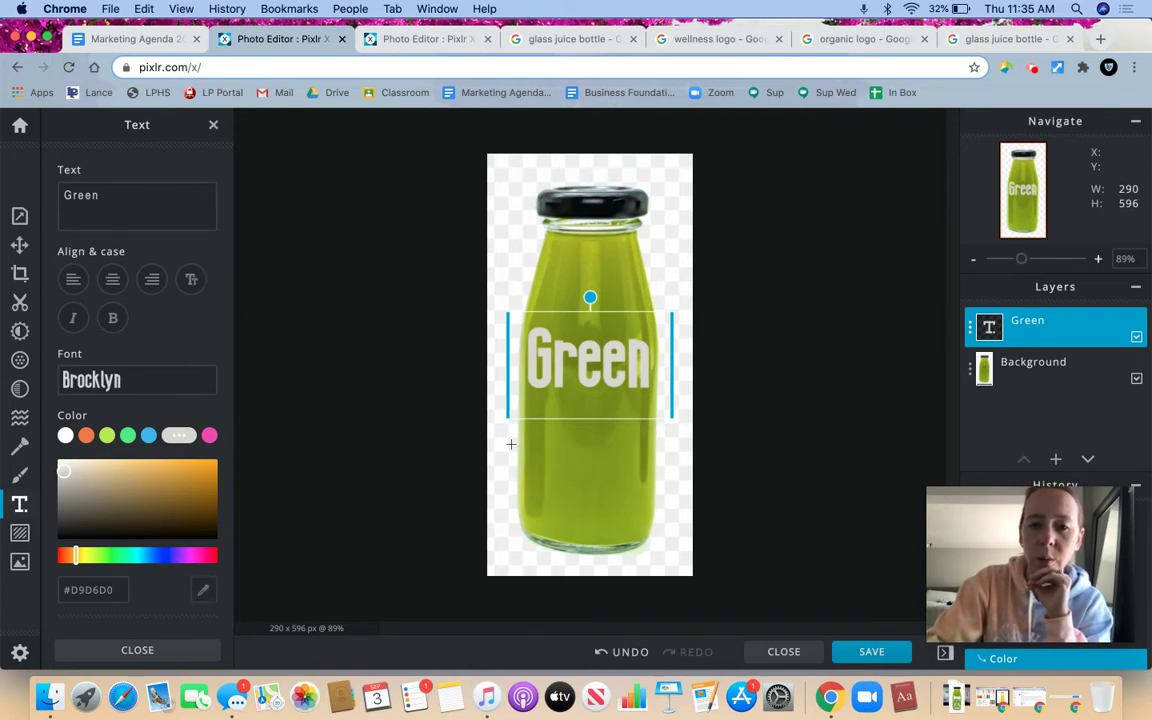
{"action": "left_click", "coordinate": [612, 478]}
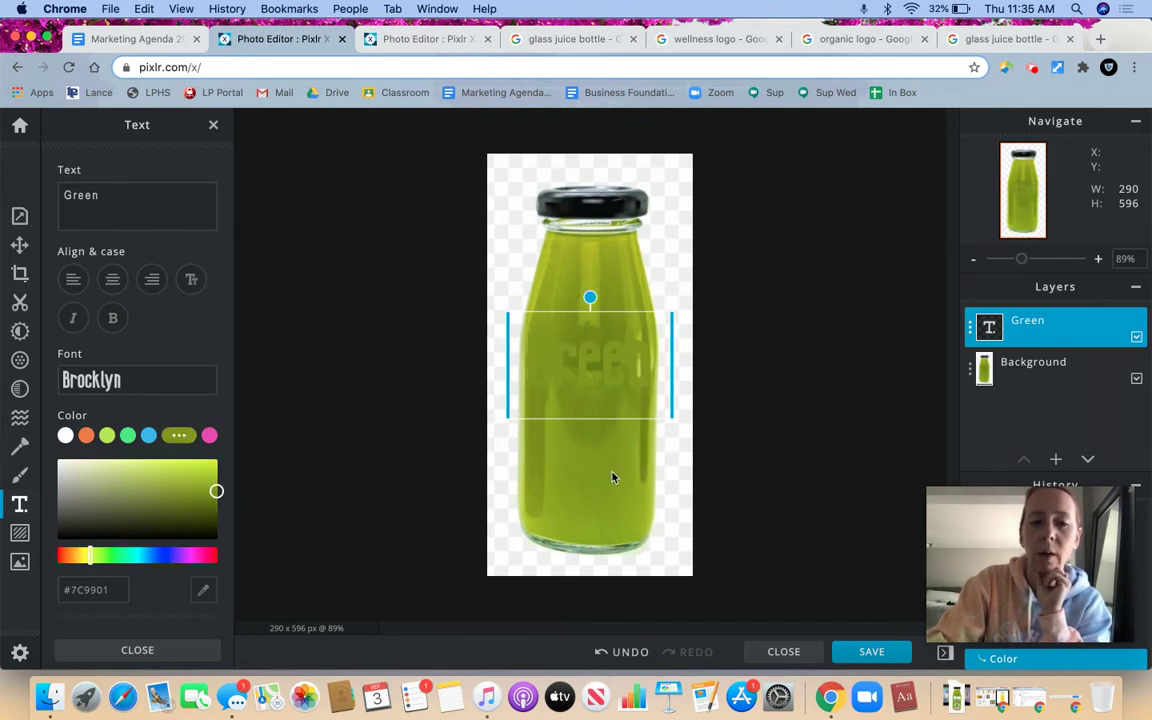
Add a white #FFFFFF outline of size 2 to the "Green" text.
{"action": "scroll", "coordinate": [146, 553], "scroll_direction": "down", "scroll_amount": 10}
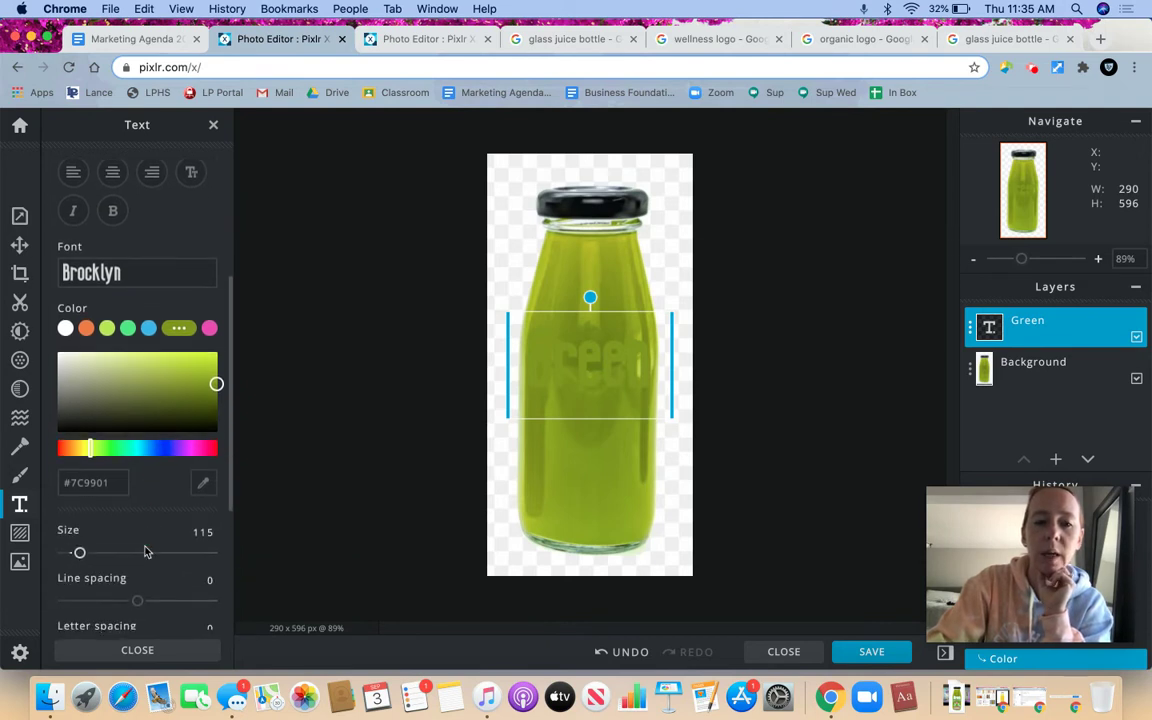
{"action": "left_click", "coordinate": [201, 500]}
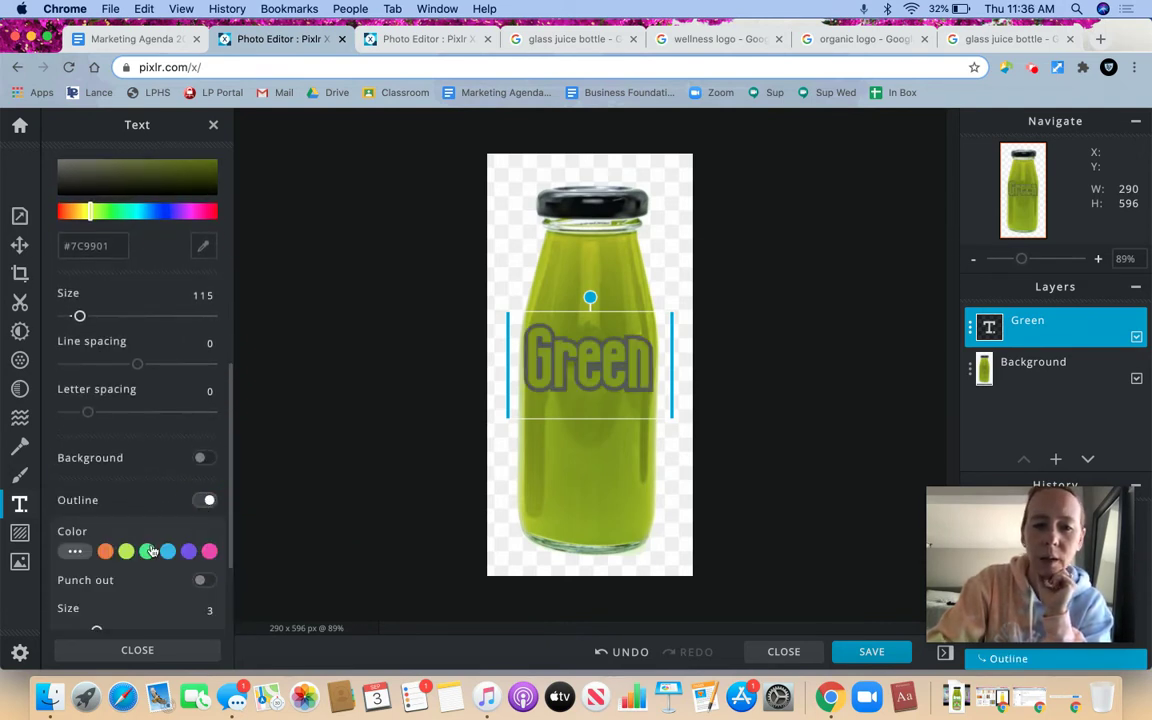
{"action": "scroll", "coordinate": [180, 520], "scroll_direction": "down", "scroll_amount": 2}
{"action": "left_click", "coordinate": [74, 479]}
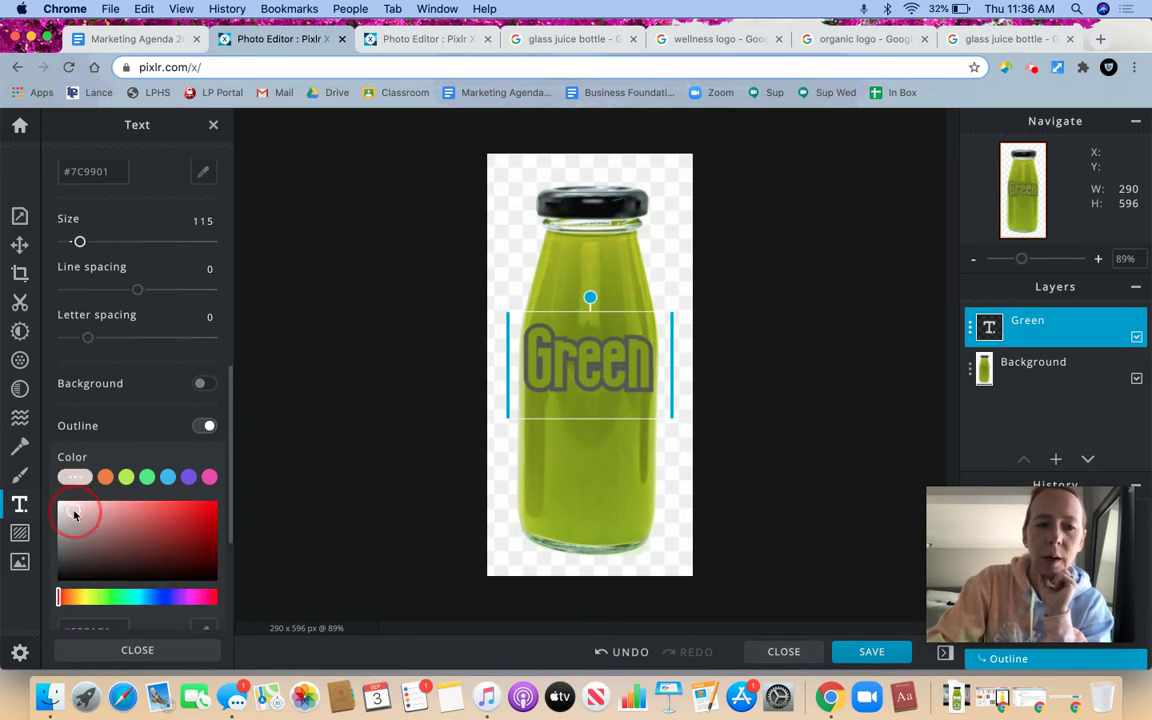
{"action": "left_click", "coordinate": [60, 507]}
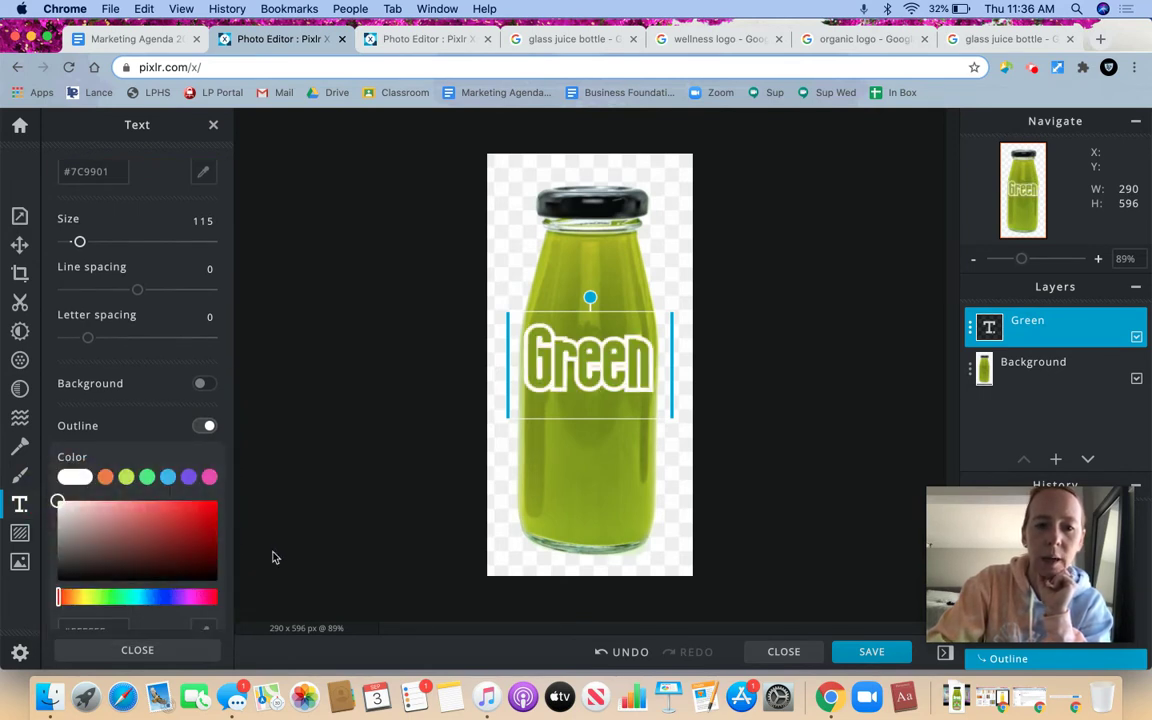
{"action": "scroll", "coordinate": [224, 553], "scroll_direction": "down", "scroll_amount": 2}
{"action": "scroll", "coordinate": [160, 553], "scroll_direction": "down", "scroll_amount": 2}
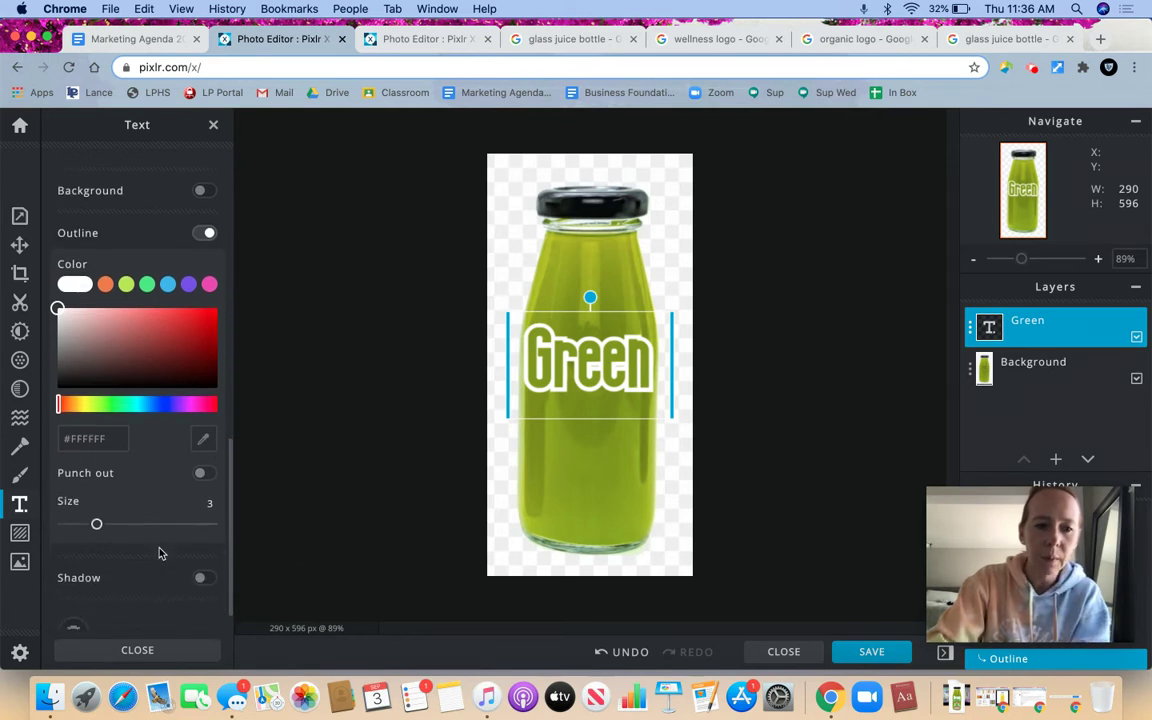
{"action": "left_click_drag", "start_coordinate": [96, 527], "coordinate": [86, 528]}
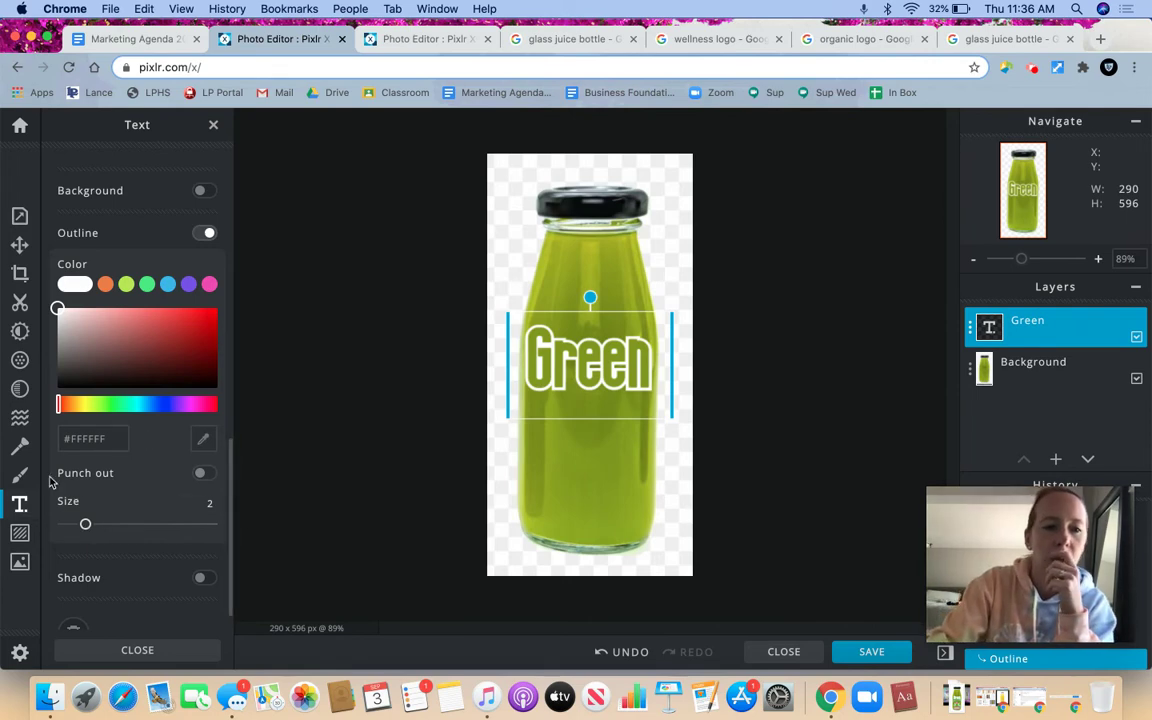
Add a second text layer reading "Goddess" in place of the placeholder sentence.
{"action": "left_click", "coordinate": [20, 504]}
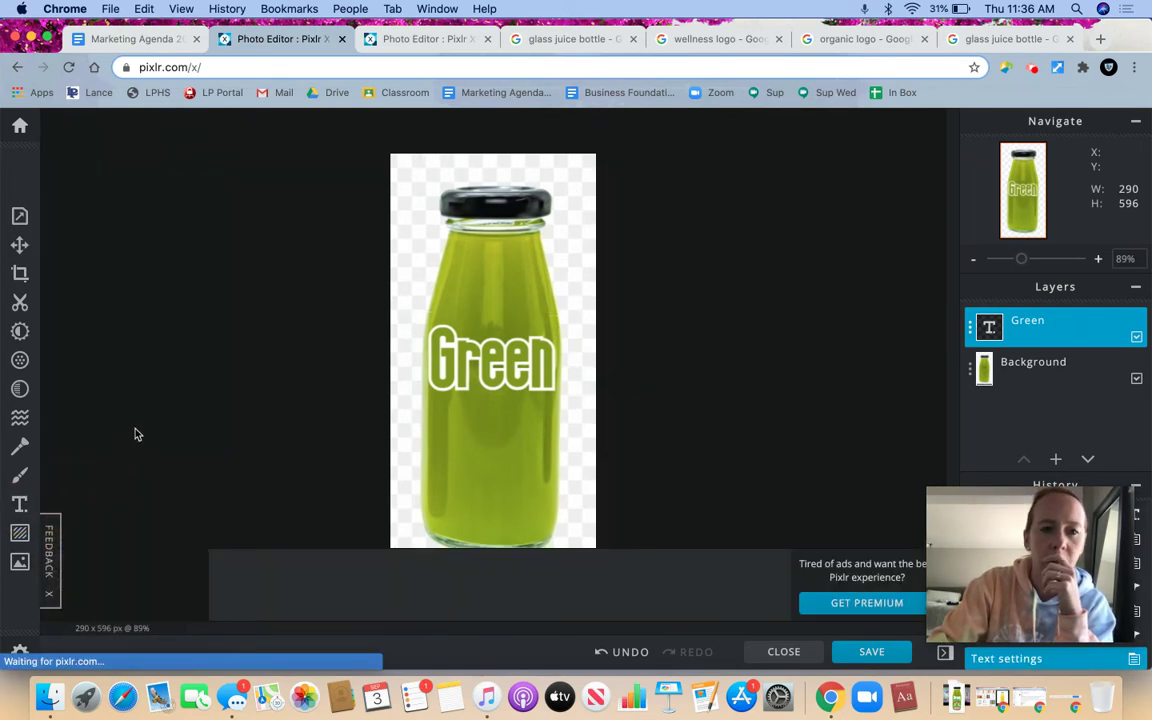
{"action": "left_click", "coordinate": [20, 504]}
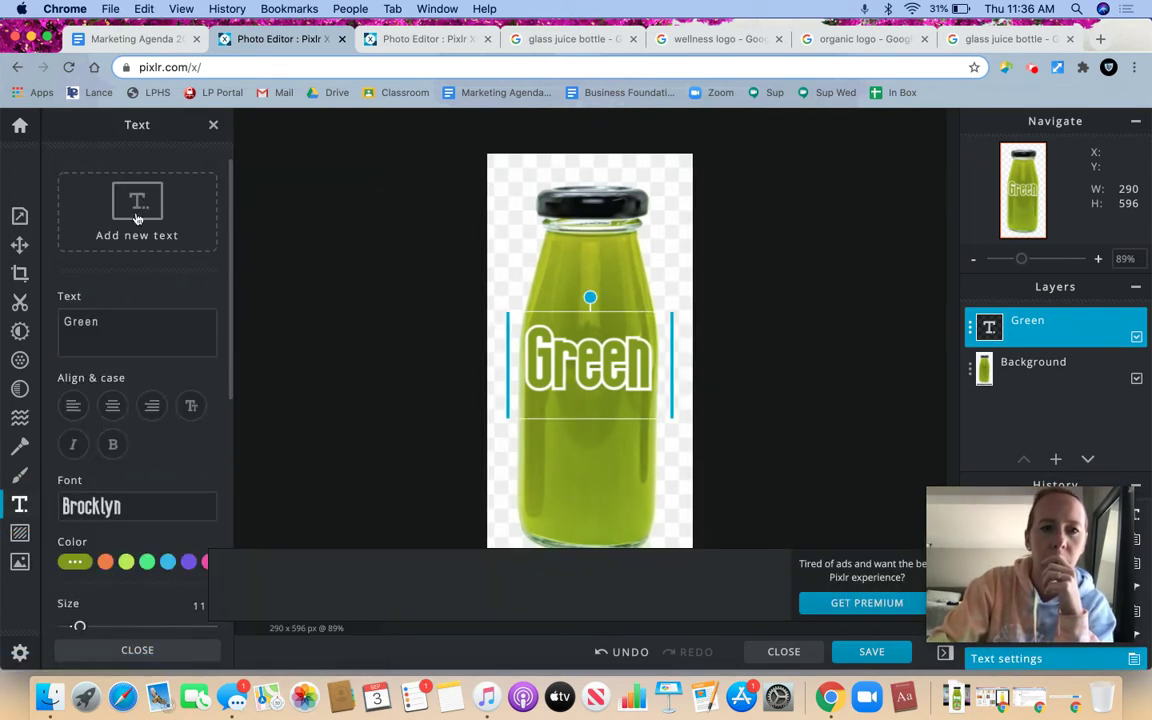
{"action": "left_click", "coordinate": [138, 218]}
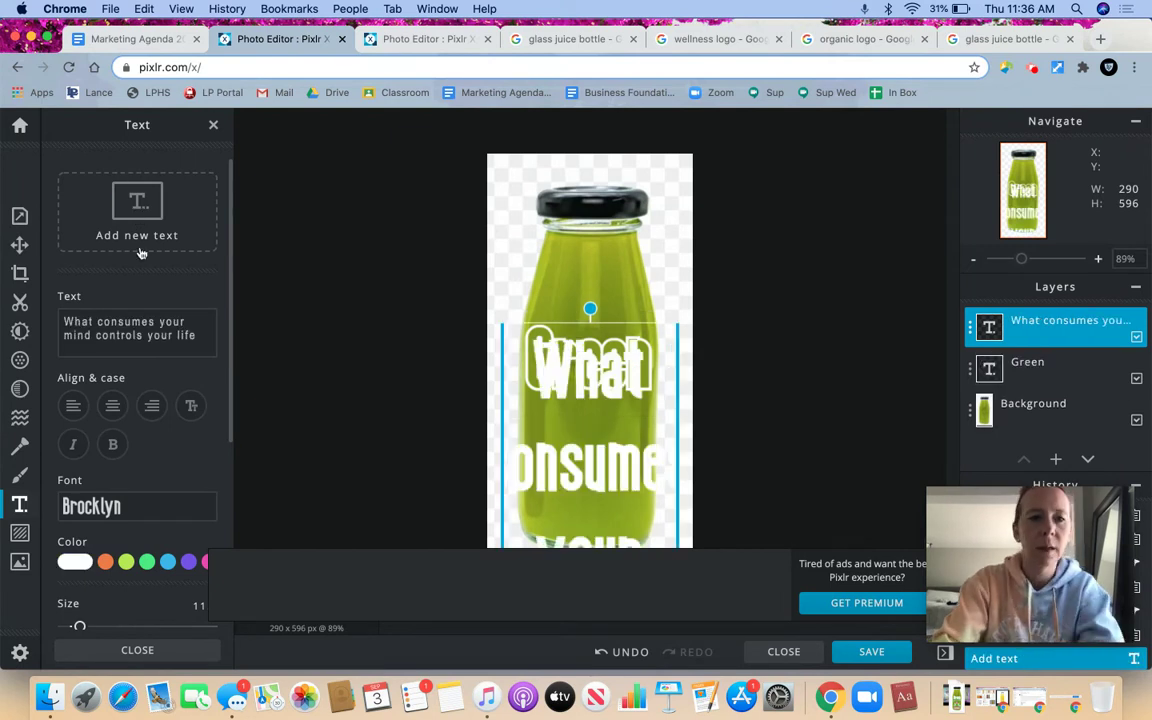
{"action": "left_click", "coordinate": [192, 340]}
{"action": "left_click_drag", "start_coordinate": [181, 340], "coordinate": [55, 306]}
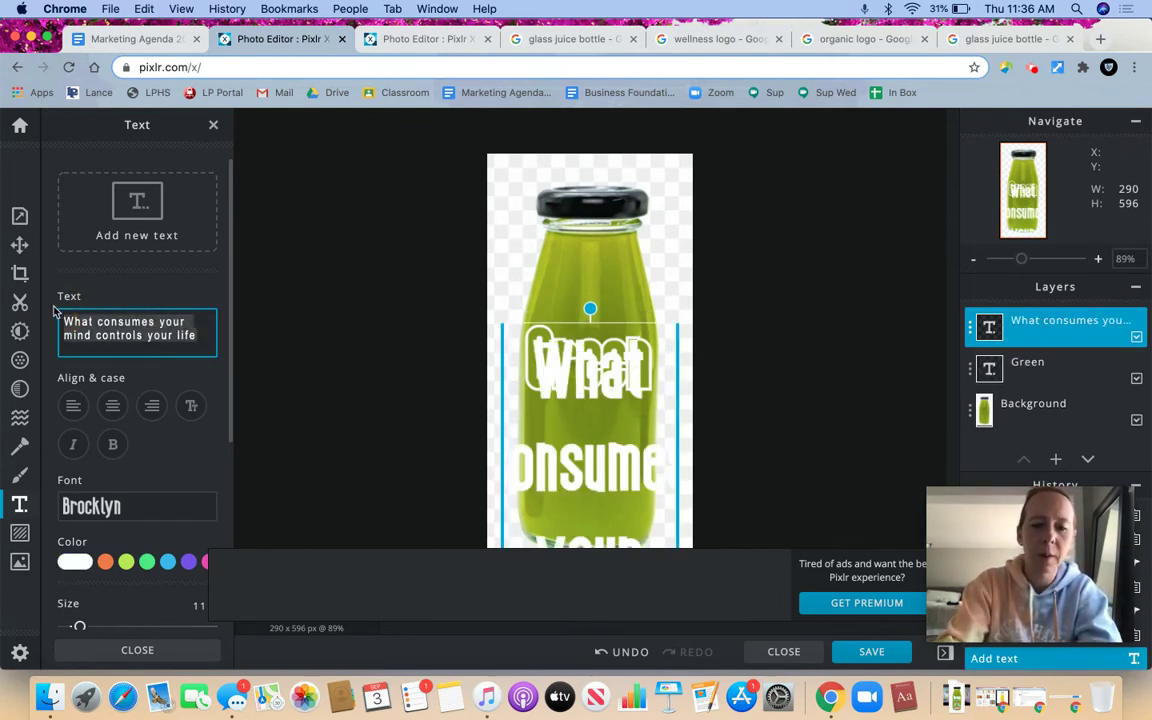
{"action": "type", "text": "Goddess"}
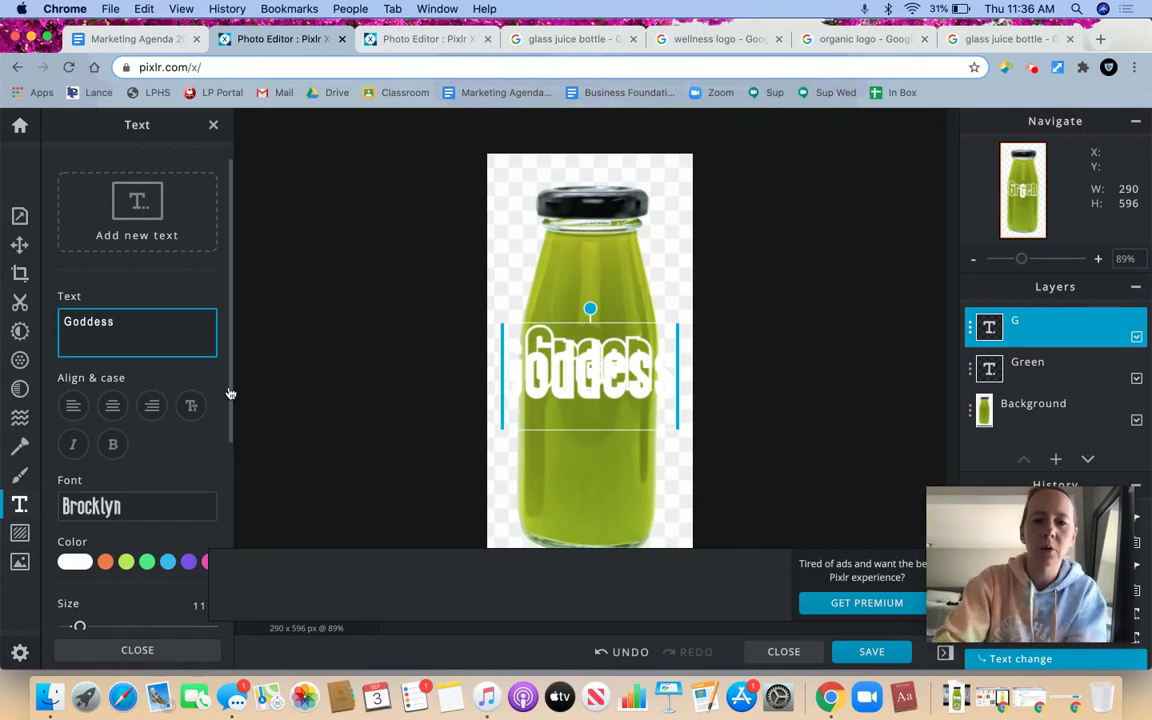
Set the font of the "Goddess" text to Little Edelweiss.
{"action": "left_click", "coordinate": [112, 405]}
{"action": "scroll", "coordinate": [113, 480], "scroll_direction": "down", "scroll_amount": 1}
{"action": "left_click", "coordinate": [110, 457]}
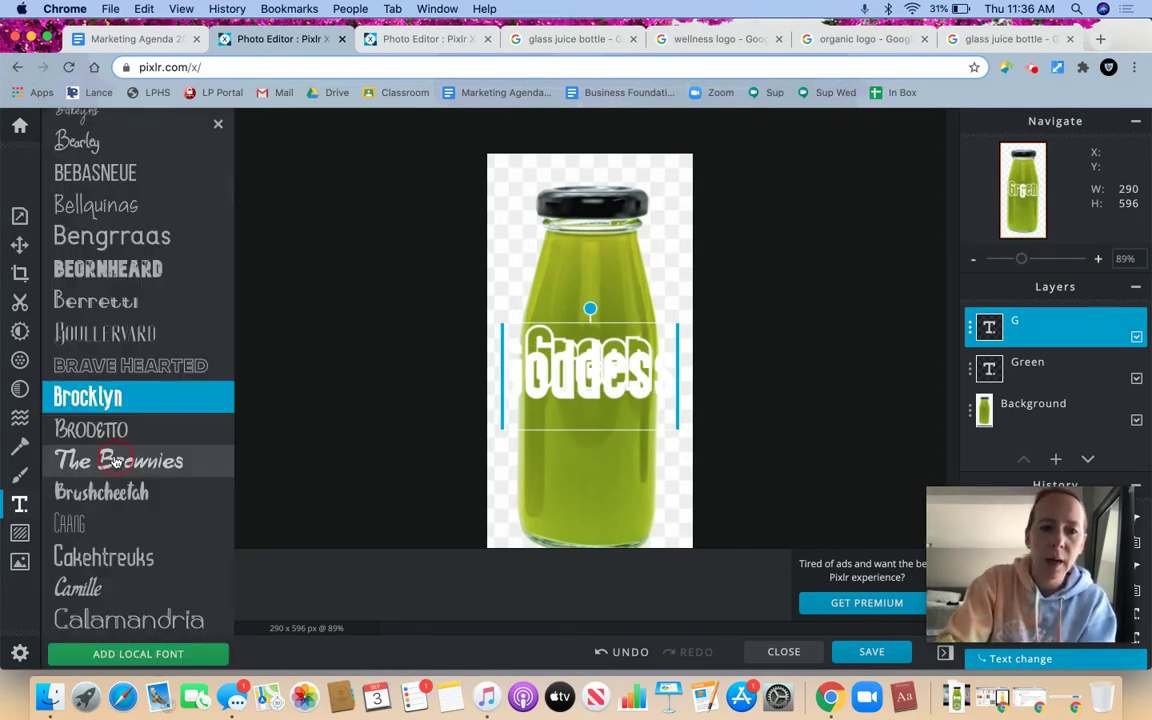
{"action": "scroll", "coordinate": [136, 521], "scroll_direction": "down", "scroll_amount": 3}
{"action": "scroll", "coordinate": [136, 521], "scroll_direction": "down", "scroll_amount": 2}
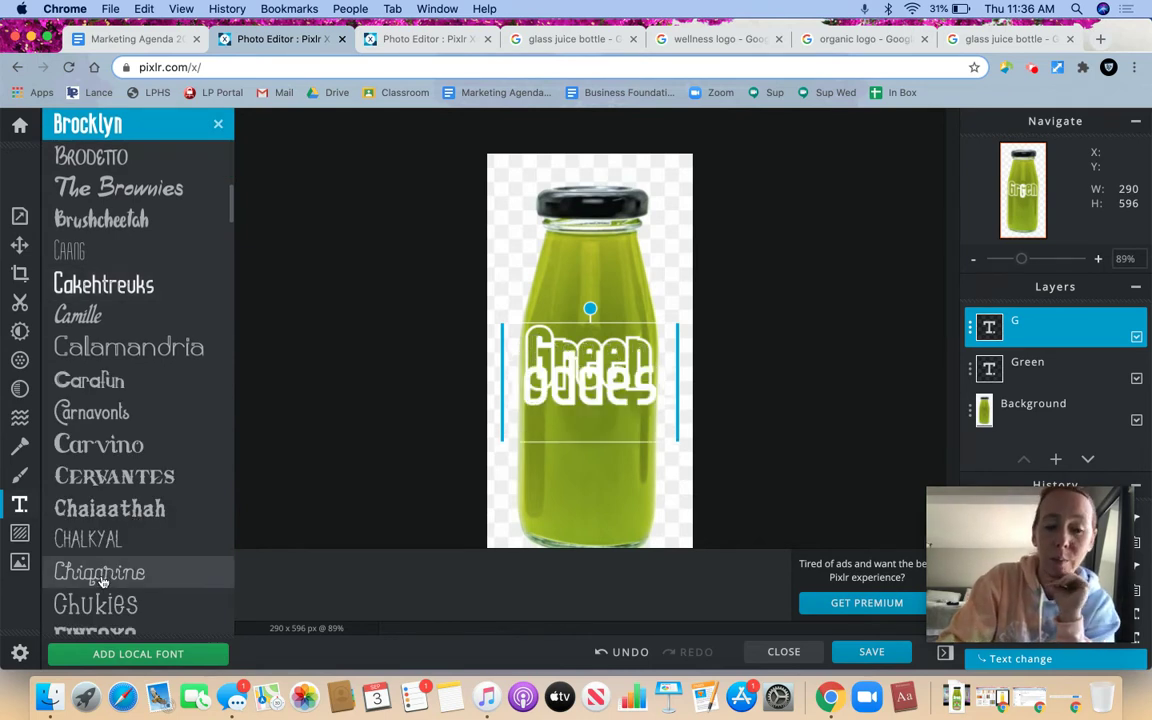
{"action": "scroll", "coordinate": [103, 581], "scroll_direction": "down", "scroll_amount": 4}
{"action": "scroll", "coordinate": [103, 581], "scroll_direction": "down", "scroll_amount": 5}
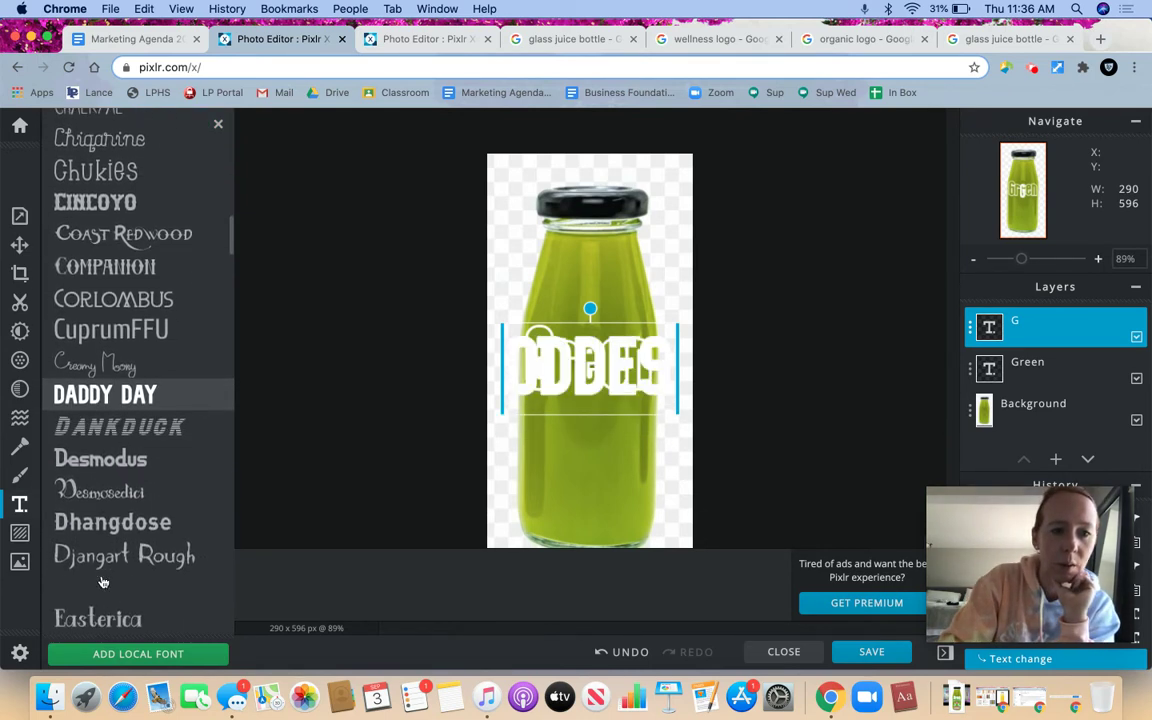
{"action": "scroll", "coordinate": [103, 581], "scroll_direction": "down", "scroll_amount": 5}
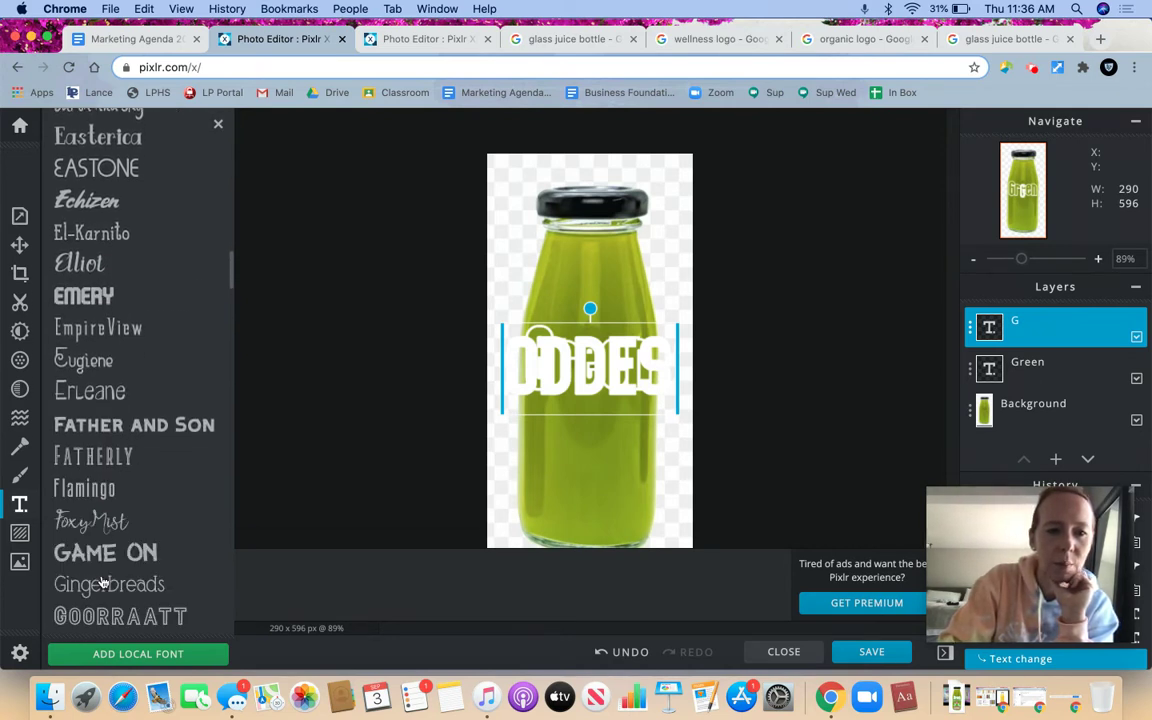
{"action": "scroll", "coordinate": [103, 581], "scroll_direction": "down", "scroll_amount": 5}
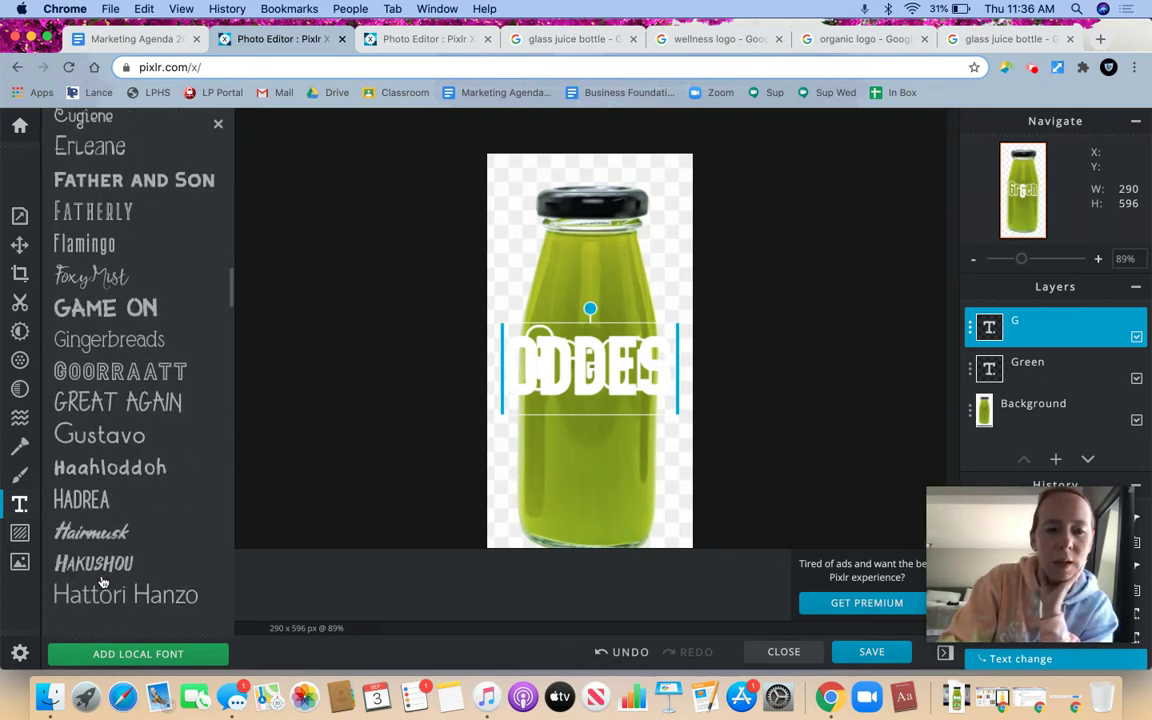
{"action": "scroll", "coordinate": [103, 581], "scroll_direction": "down", "scroll_amount": 1}
{"action": "scroll", "coordinate": [103, 581], "scroll_direction": "down", "scroll_amount": 6}
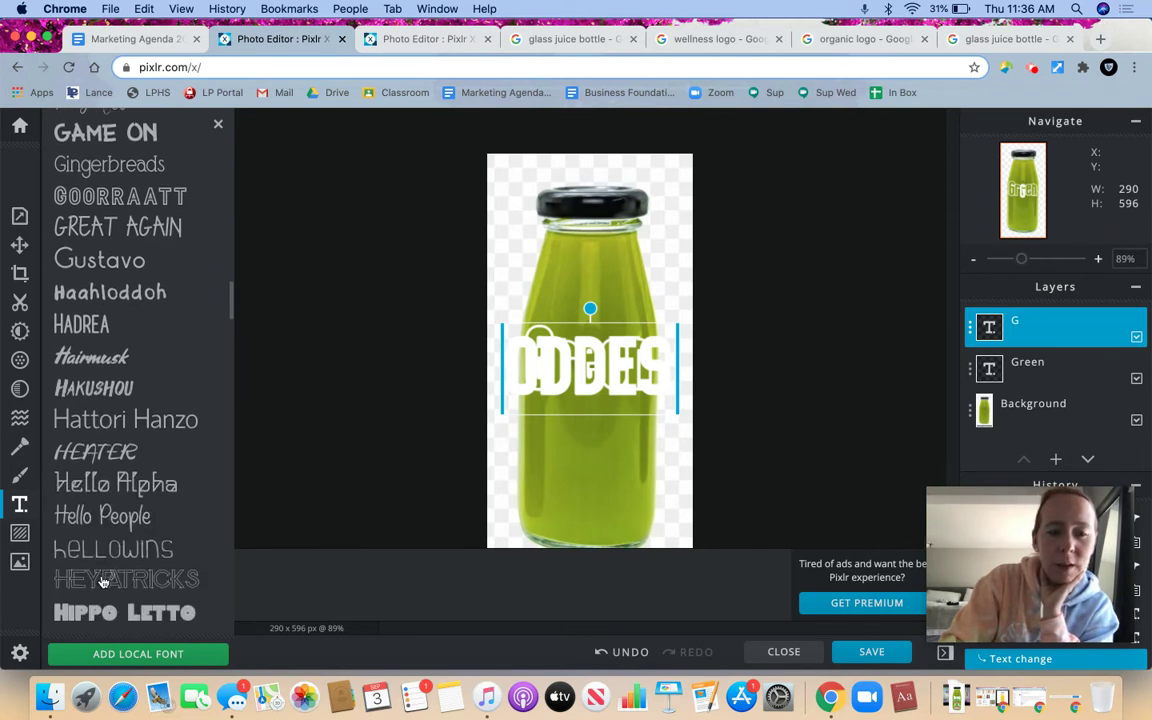
{"action": "scroll", "coordinate": [103, 581], "scroll_direction": "down", "scroll_amount": 8}
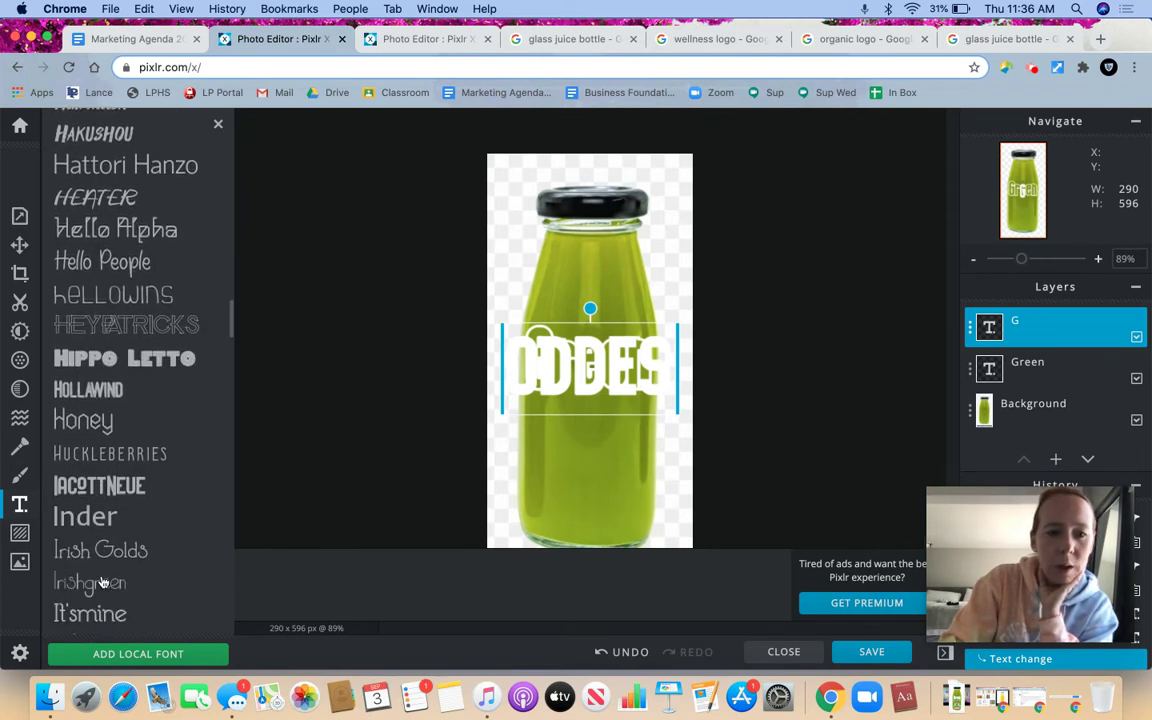
{"action": "scroll", "coordinate": [103, 581], "scroll_direction": "down", "scroll_amount": 8}
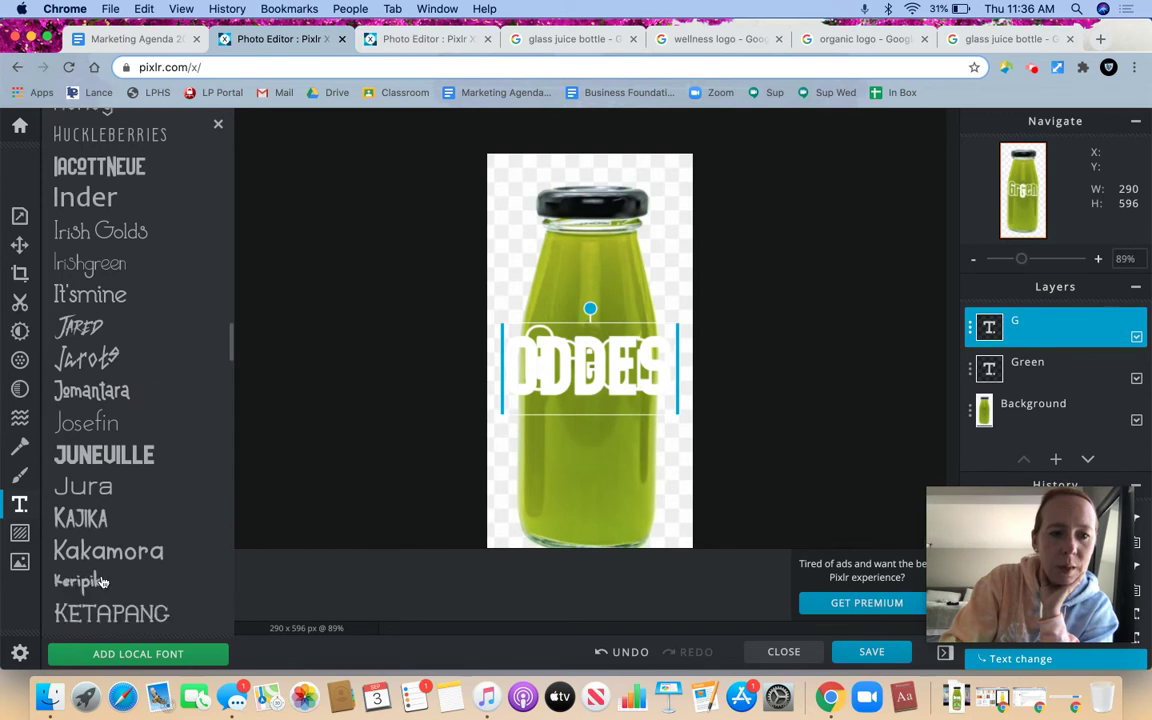
{"action": "scroll", "coordinate": [103, 581], "scroll_direction": "down", "scroll_amount": 8}
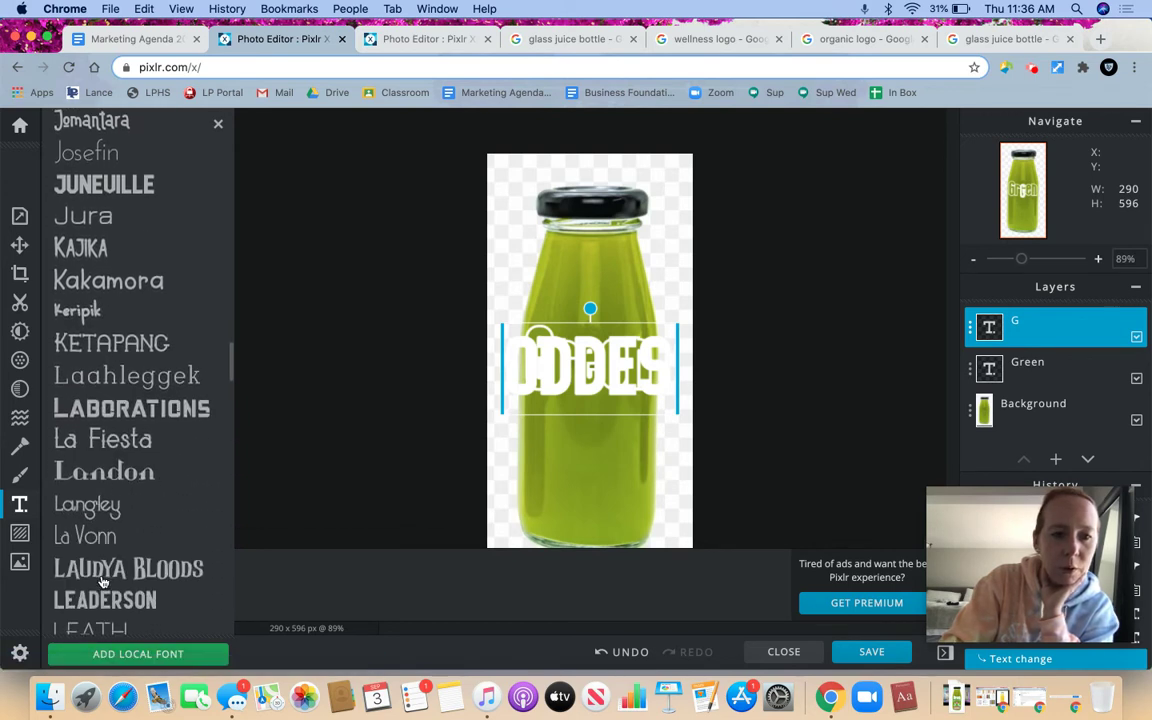
{"action": "scroll", "coordinate": [103, 581], "scroll_direction": "down", "scroll_amount": 4}
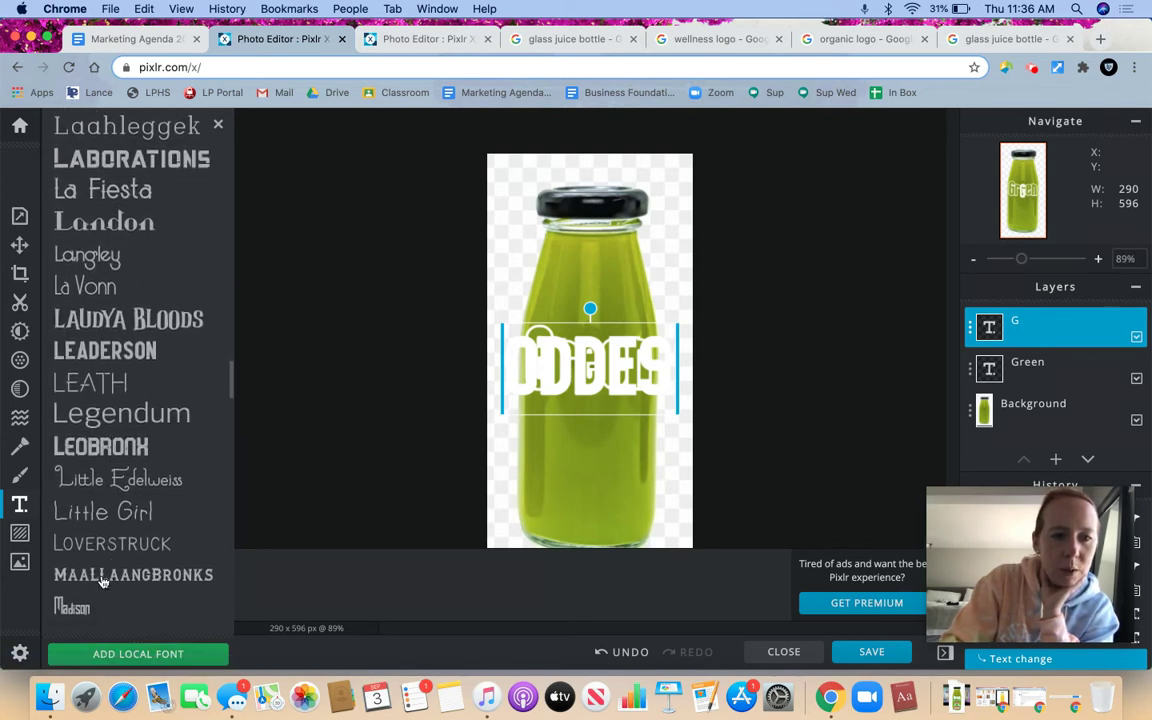
{"action": "left_click", "coordinate": [118, 447]}
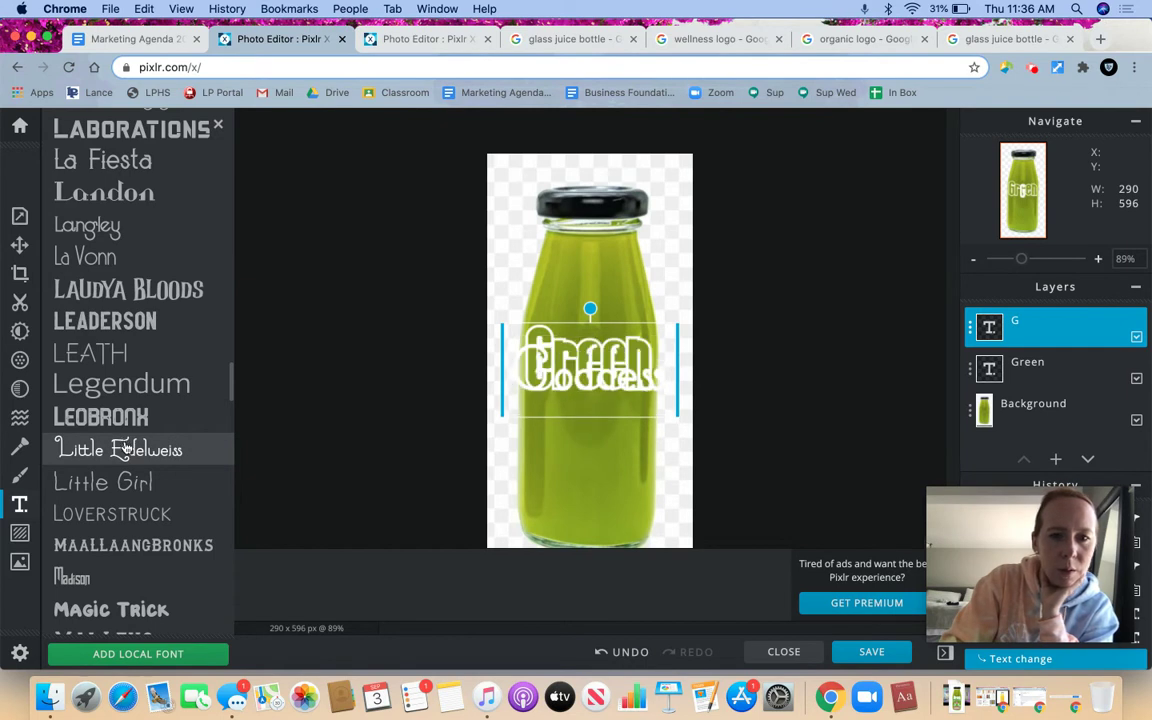
{"action": "left_click", "coordinate": [118, 447]}
Nudge "Green" slightly upward, and tilt "Goddess" so it rises to the right below it, widening its box to fit the whole word.
{"action": "mouse_move", "coordinate": [590, 316]}
{"action": "left_mouse_down"}
{"action": "mouse_move", "coordinate": [588, 400]}
{"action": "mouse_move", "coordinate": [591, 317]}
{"action": "left_mouse_up"}
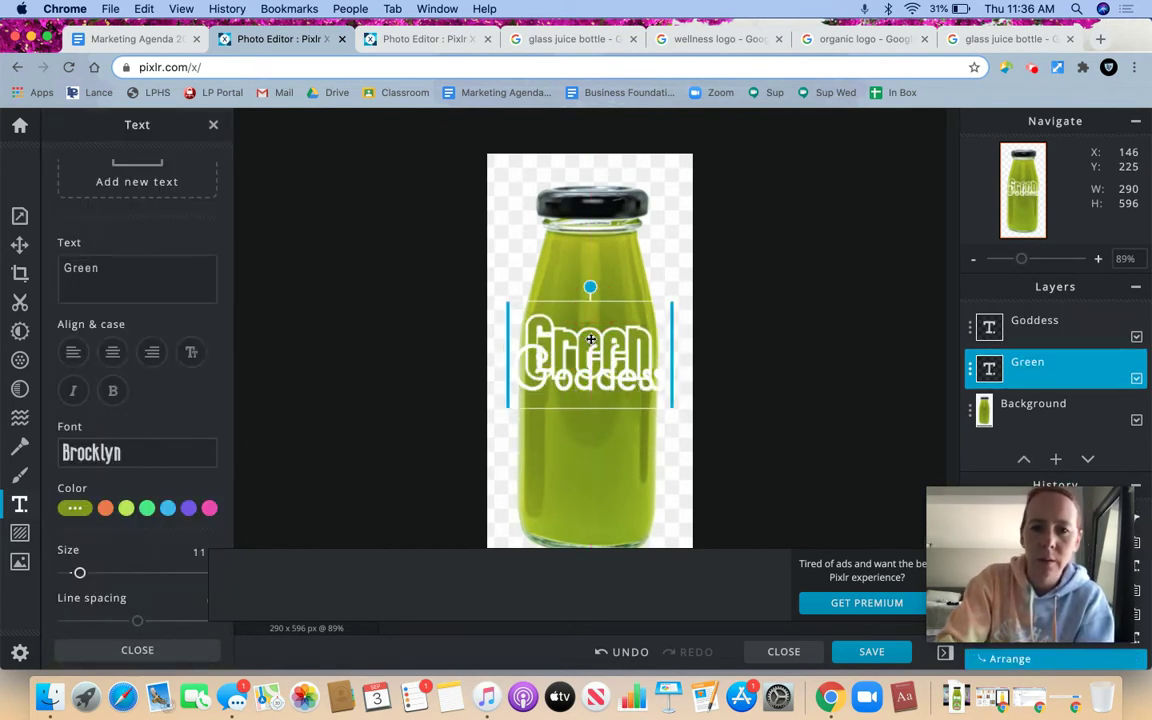
{"action": "left_click_drag", "start_coordinate": [571, 397], "coordinate": [571, 432]}
{"action": "left_click_drag", "start_coordinate": [588, 345], "coordinate": [571, 350]}
{"action": "left_click_drag", "start_coordinate": [533, 391], "coordinate": [503, 415]}
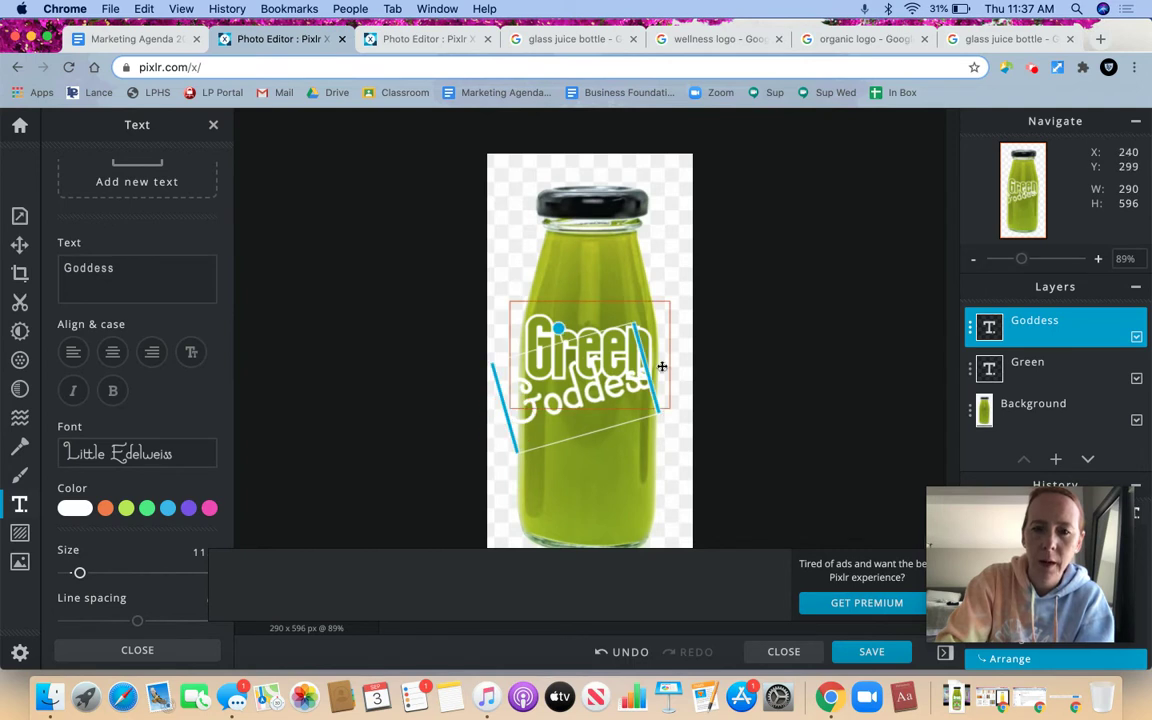
{"action": "left_click_drag", "start_coordinate": [646, 364], "coordinate": [672, 362]}
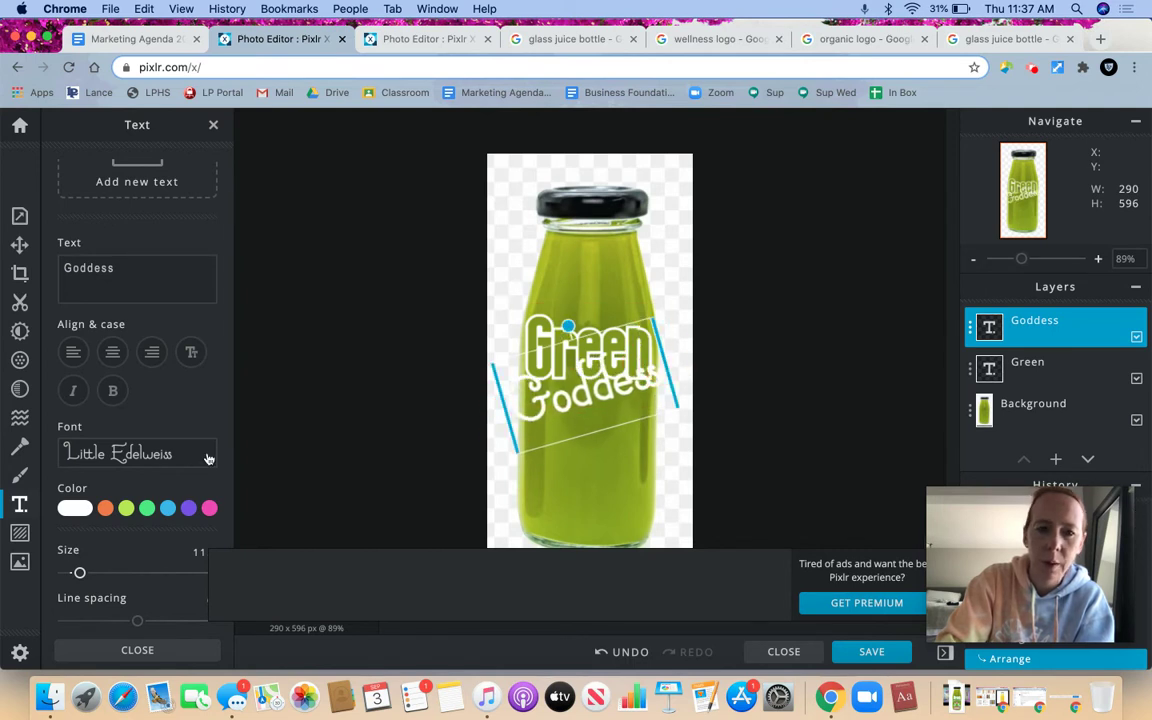
Set the "Goddess" text size to 87 and move it just beneath "Green", clear of its letters.
{"action": "scroll", "coordinate": [82, 477], "scroll_direction": "down", "scroll_amount": 2}
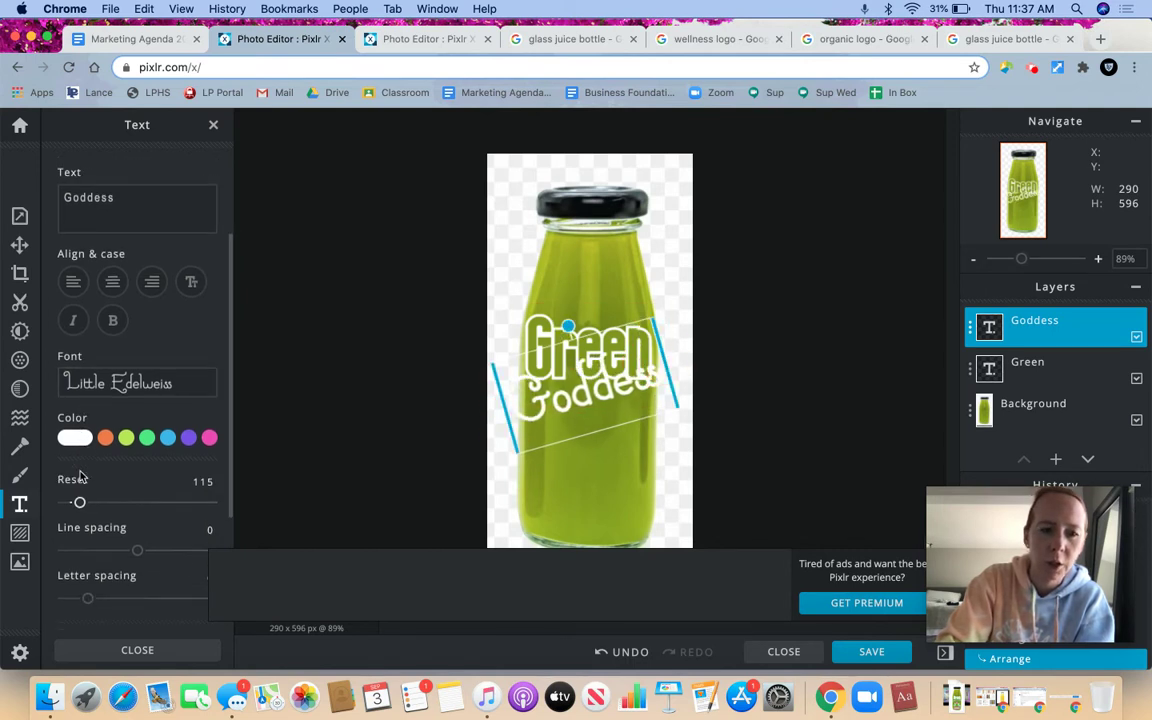
{"action": "left_click_drag", "start_coordinate": [80, 507], "coordinate": [76, 507]}
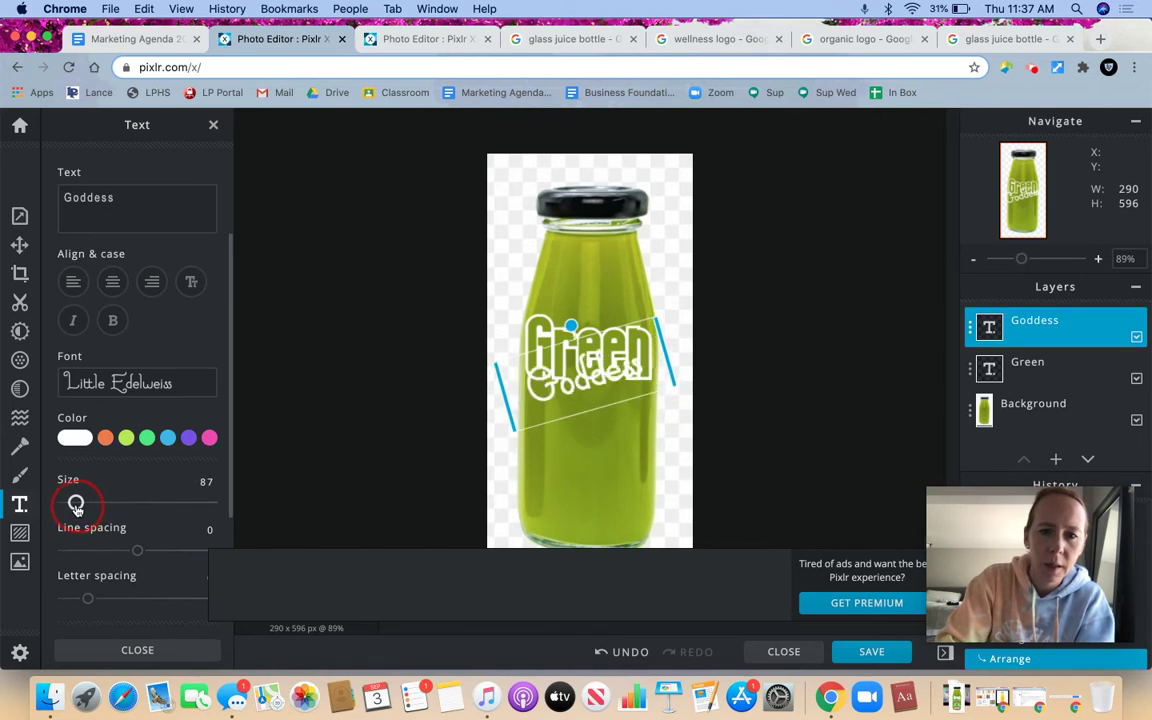
{"action": "left_click_drag", "start_coordinate": [568, 375], "coordinate": [575, 397]}
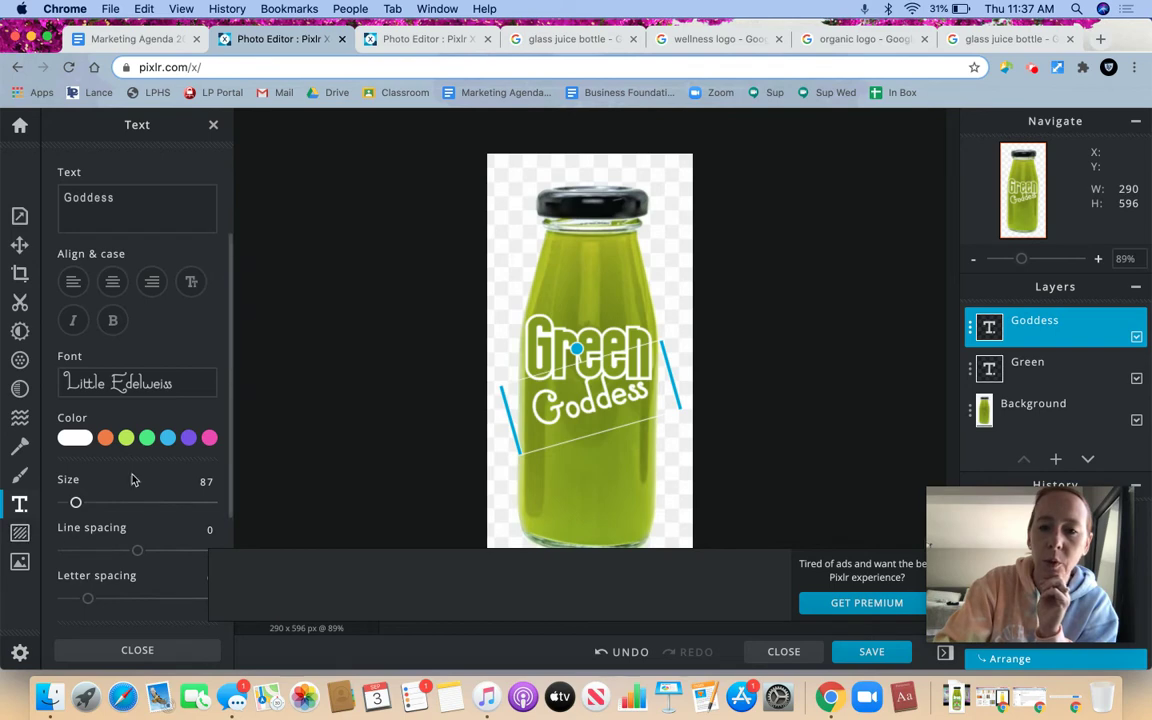
{"action": "left_click", "coordinate": [319, 443]}
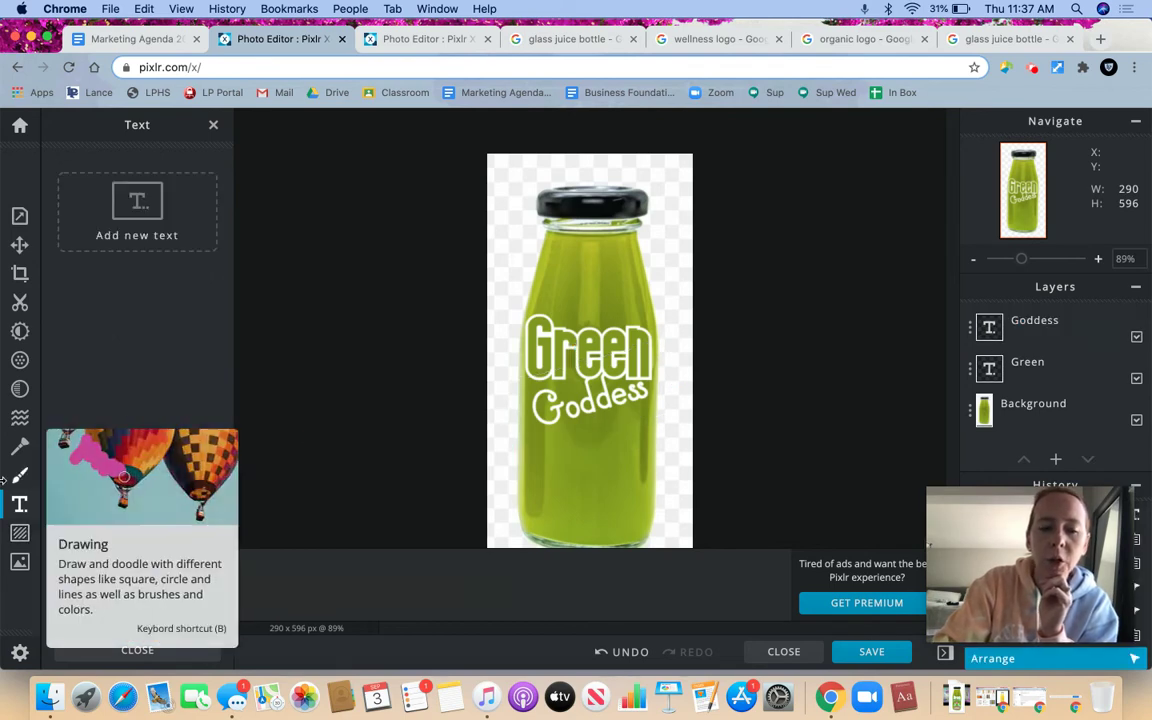
In the transparent wellness logo results on Google Images, open the lotus logo with the meditating figure and copy its image address.
{"action": "left_click", "coordinate": [19, 563]}
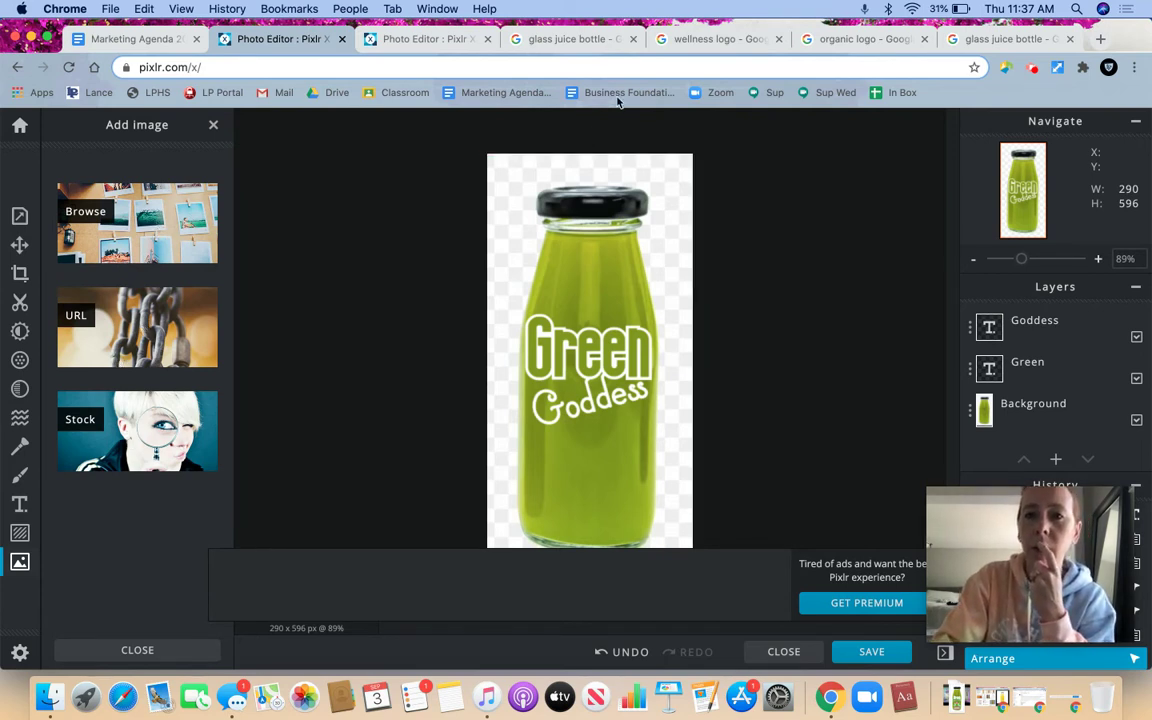
{"action": "left_click", "coordinate": [722, 40]}
{"action": "scroll", "coordinate": [300, 375], "scroll_direction": "up", "scroll_amount": 1}
{"action": "scroll", "coordinate": [300, 375], "scroll_direction": "up", "scroll_amount": 3}
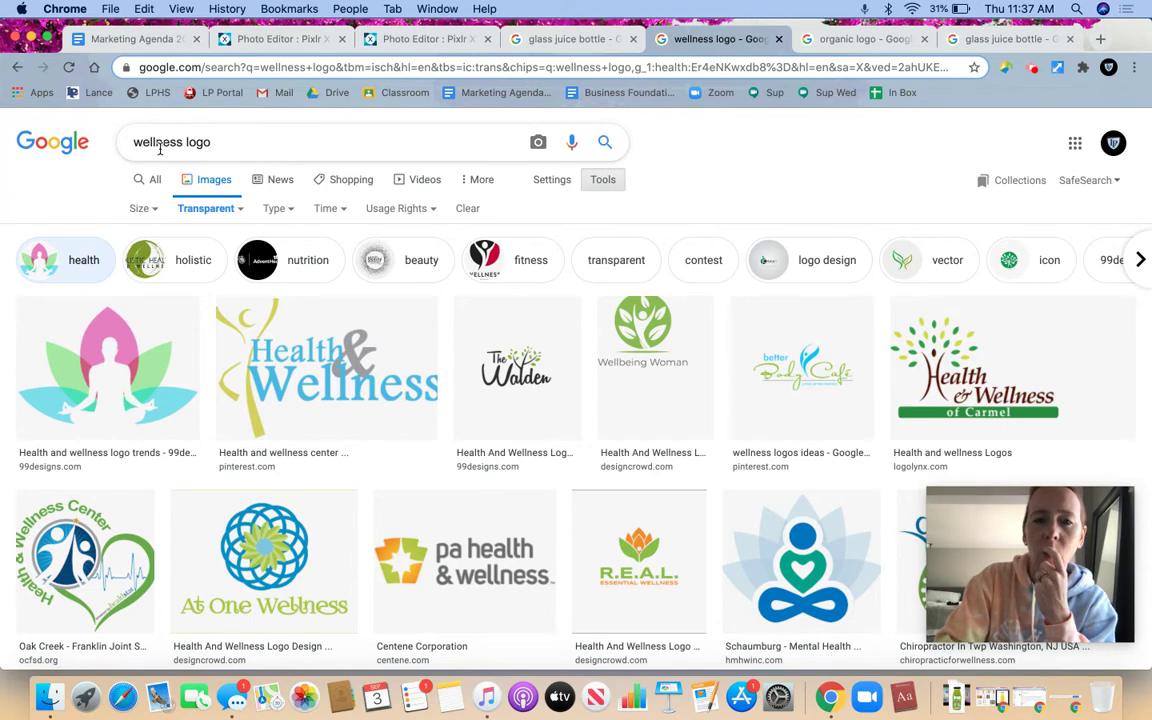
{"action": "left_click", "coordinate": [606, 184]}
{"action": "left_click", "coordinate": [609, 184]}
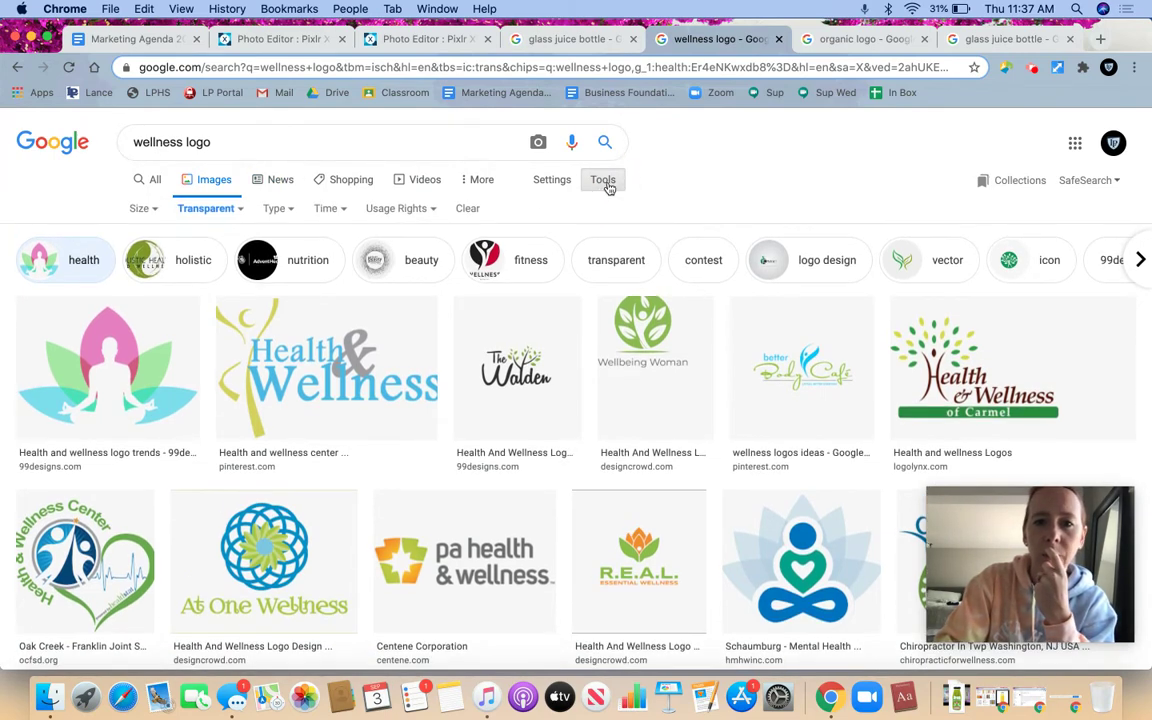
{"action": "left_click", "coordinate": [210, 209]}
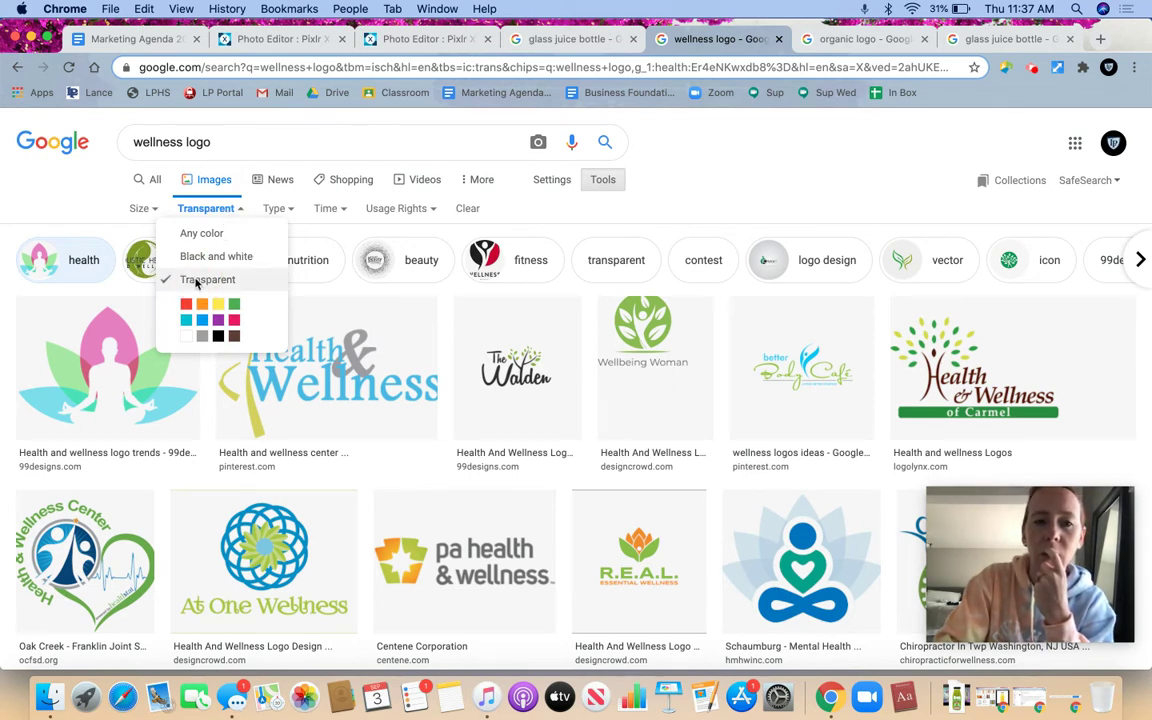
{"action": "left_click", "coordinate": [108, 372]}
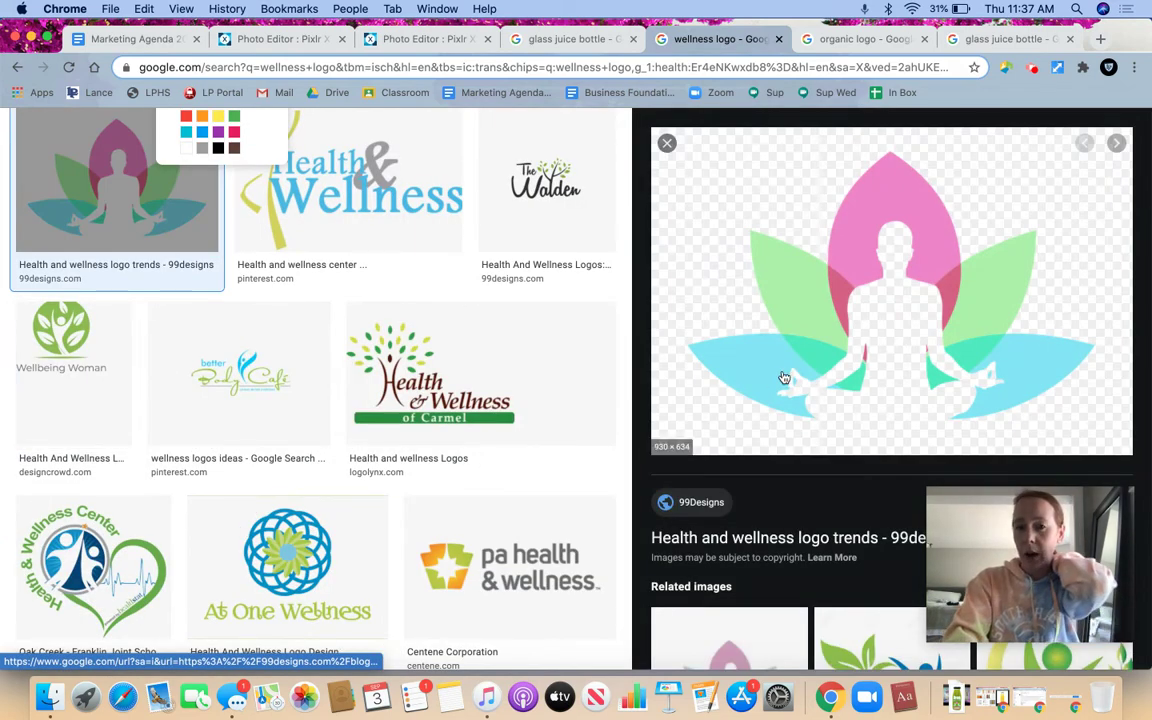
{"action": "right_click", "coordinate": [830, 381]}
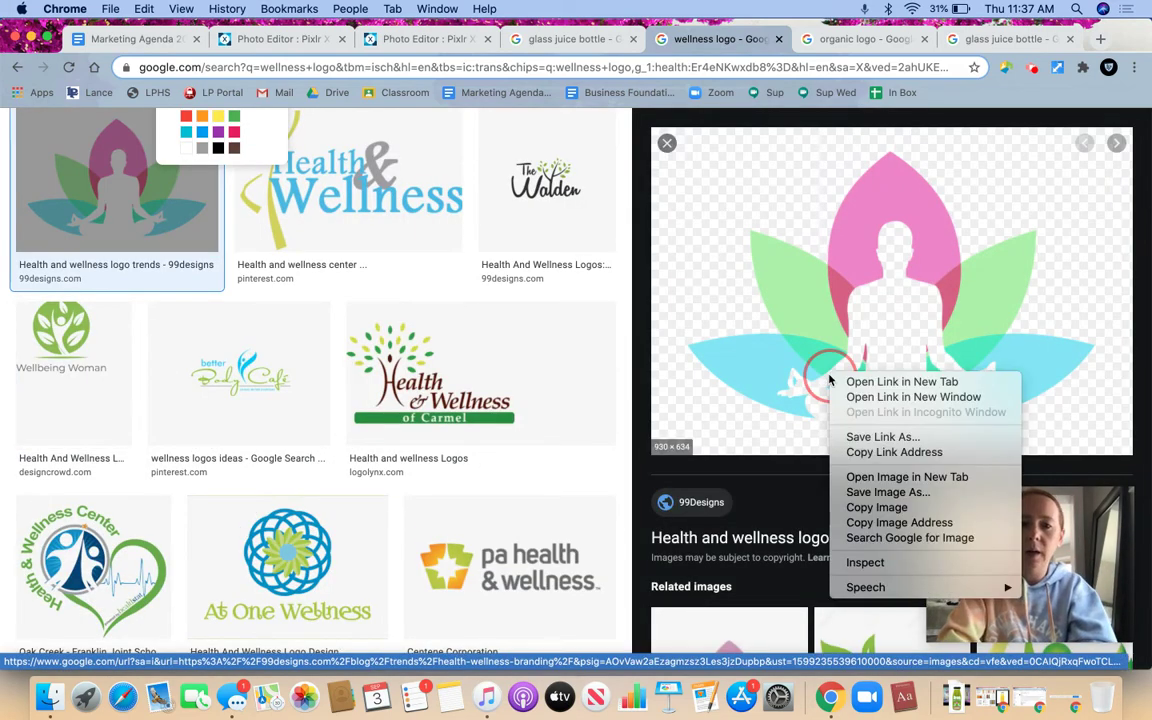
{"action": "left_click", "coordinate": [889, 524]}
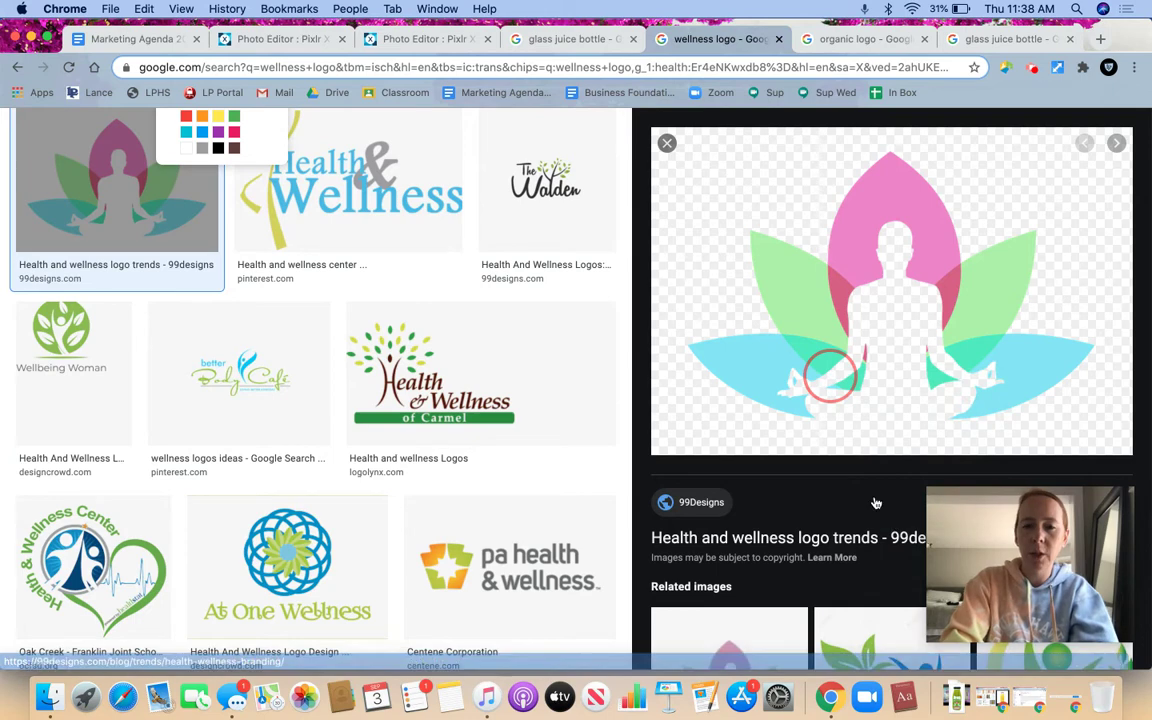
Back in Pixlr X, load the lotus logo from its copied URL and add it as a layer in the current document.
{"action": "left_click", "coordinate": [268, 40]}
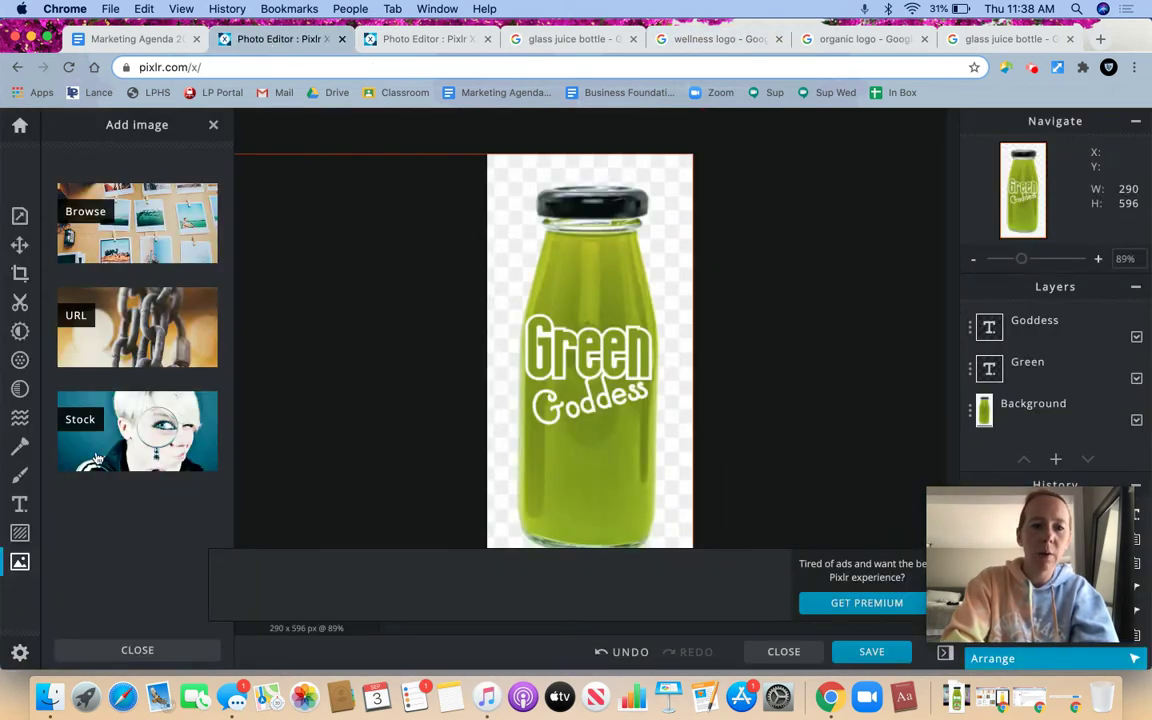
{"action": "left_click", "coordinate": [143, 328]}
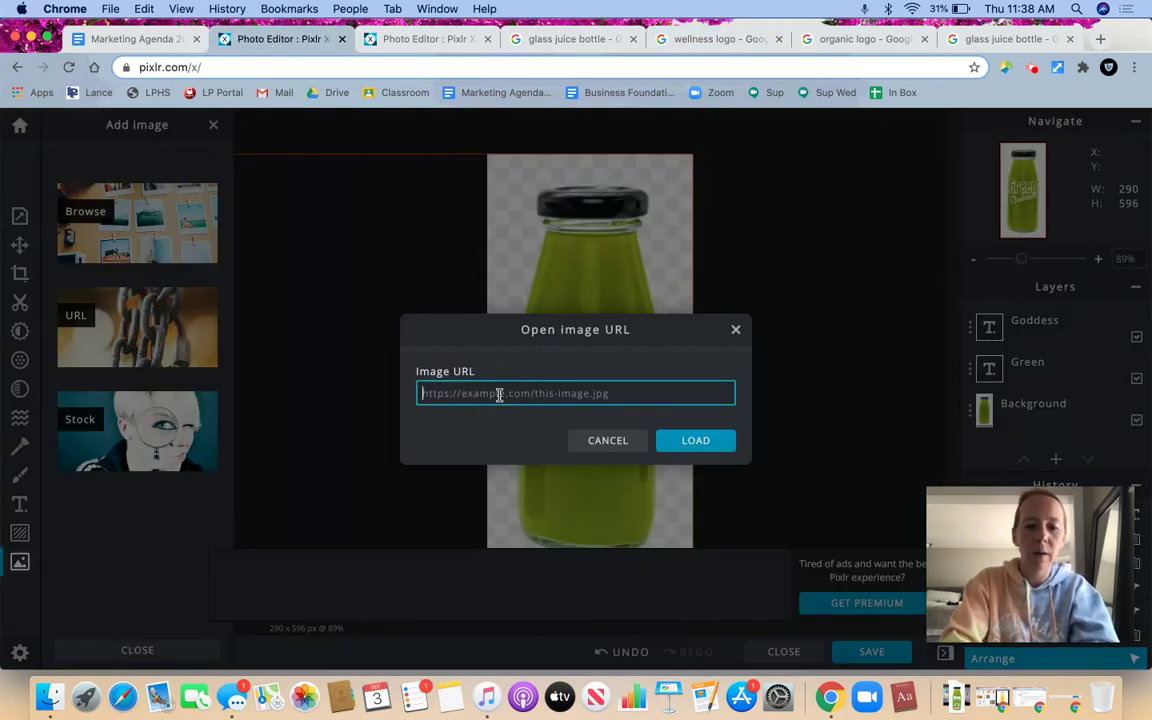
{"action": "key", "text": "super+v"}
{"action": "left_click", "coordinate": [686, 436]}
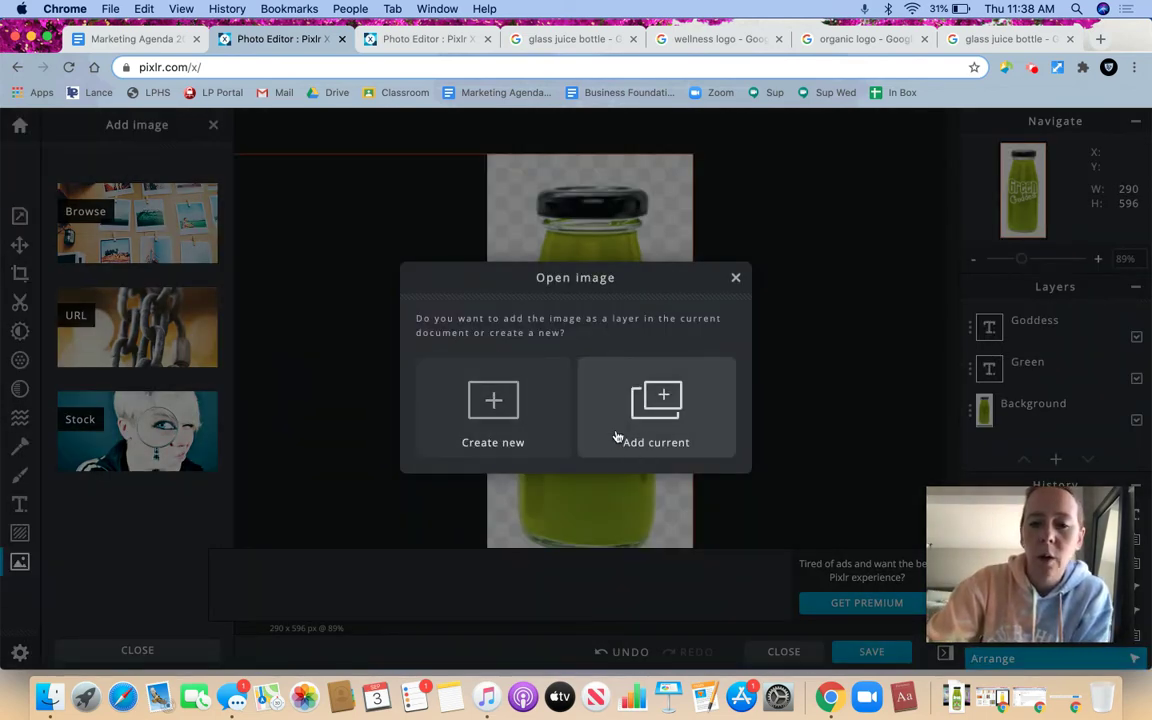
{"action": "left_click", "coordinate": [690, 413]}
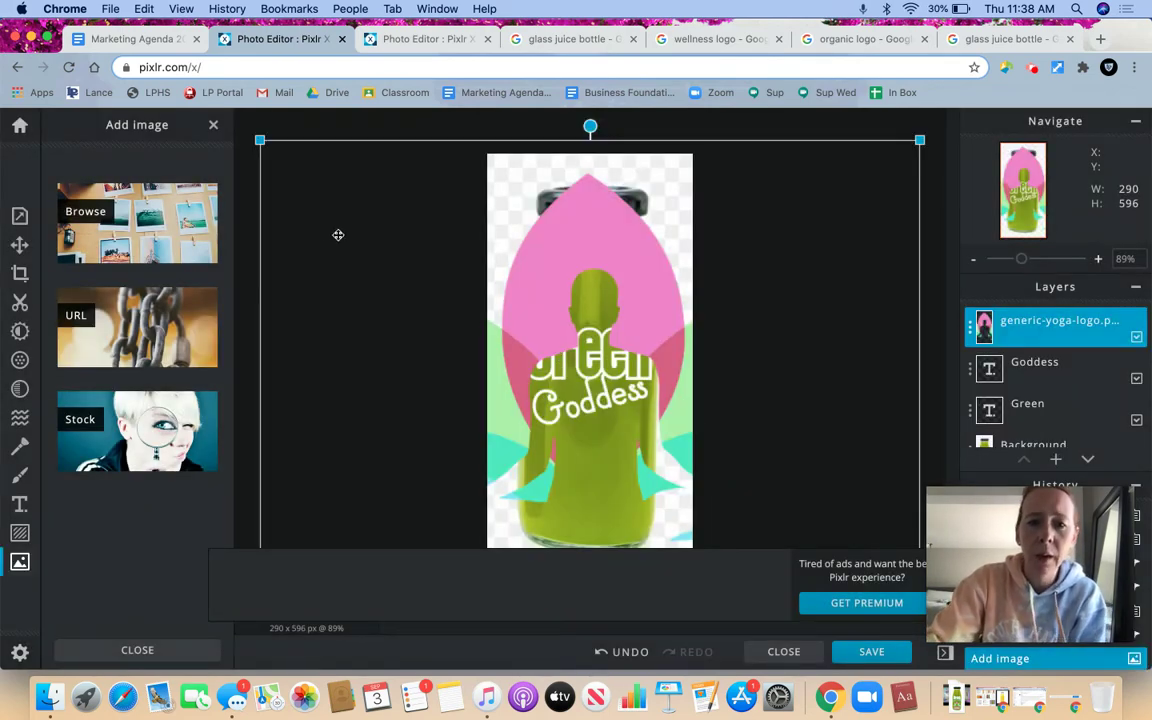
Shrink the lotus logo to about the bottle's width and centre it on the bottle just below "Goddess".
{"action": "left_click_drag", "start_coordinate": [258, 141], "coordinate": [599, 373]}
{"action": "left_click_drag", "start_coordinate": [742, 465], "coordinate": [598, 456]}
{"action": "left_click_drag", "start_coordinate": [675, 405], "coordinate": [657, 420]}
{"action": "mouse_move", "coordinate": [590, 460]}
{"action": "left_mouse_down"}
{"action": "mouse_move", "coordinate": [582, 480]}
{"action": "mouse_move", "coordinate": [589, 474]}
{"action": "left_mouse_up"}
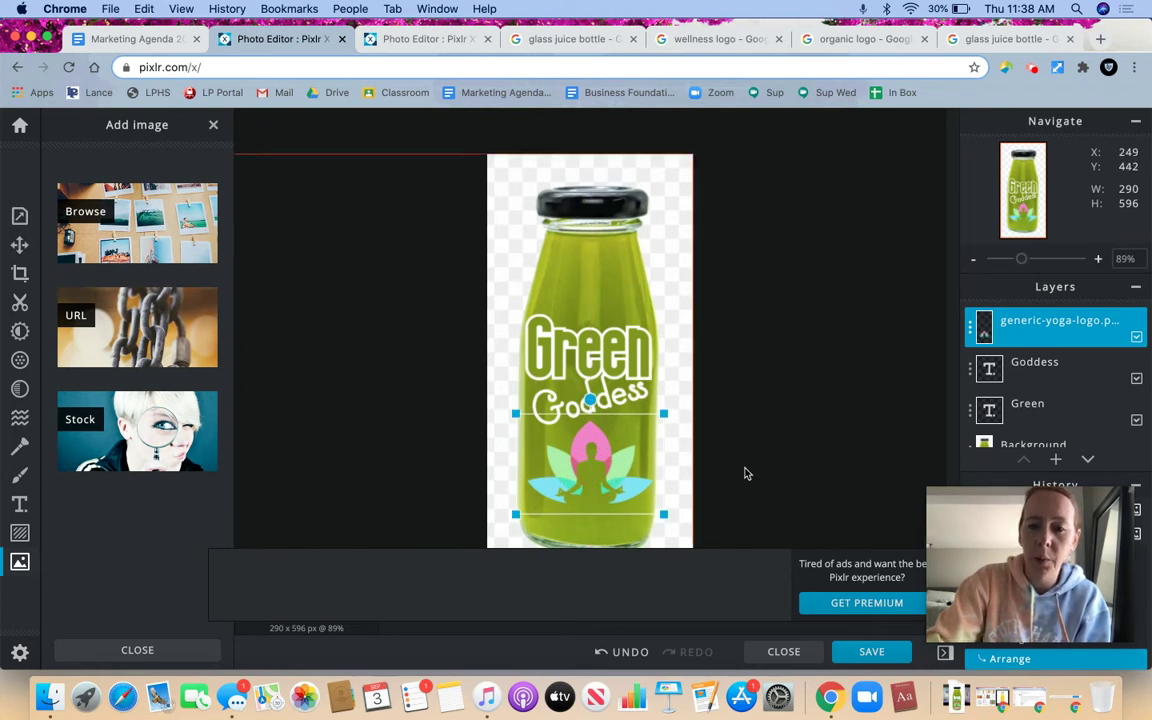
{"action": "left_click", "coordinate": [748, 474]}
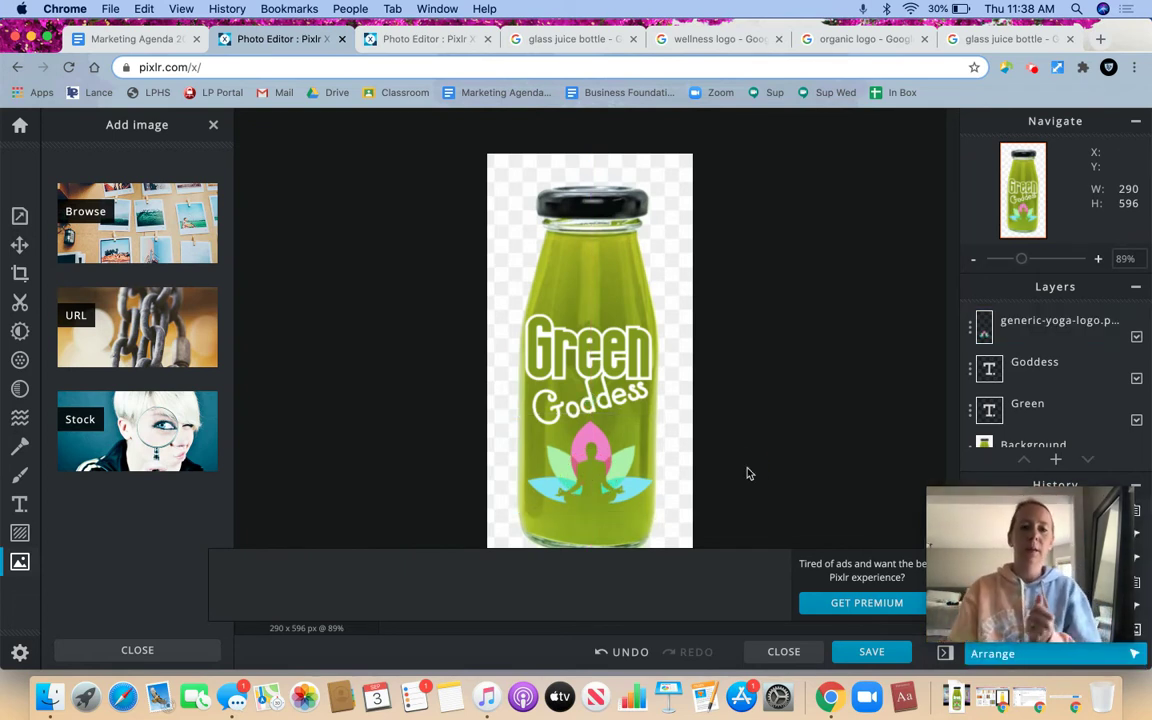
Add a new text layer reading "Organic Veggie Drink" in place of the placeholder sentence.
{"action": "left_click", "coordinate": [19, 507]}
{"action": "left_click", "coordinate": [147, 224]}
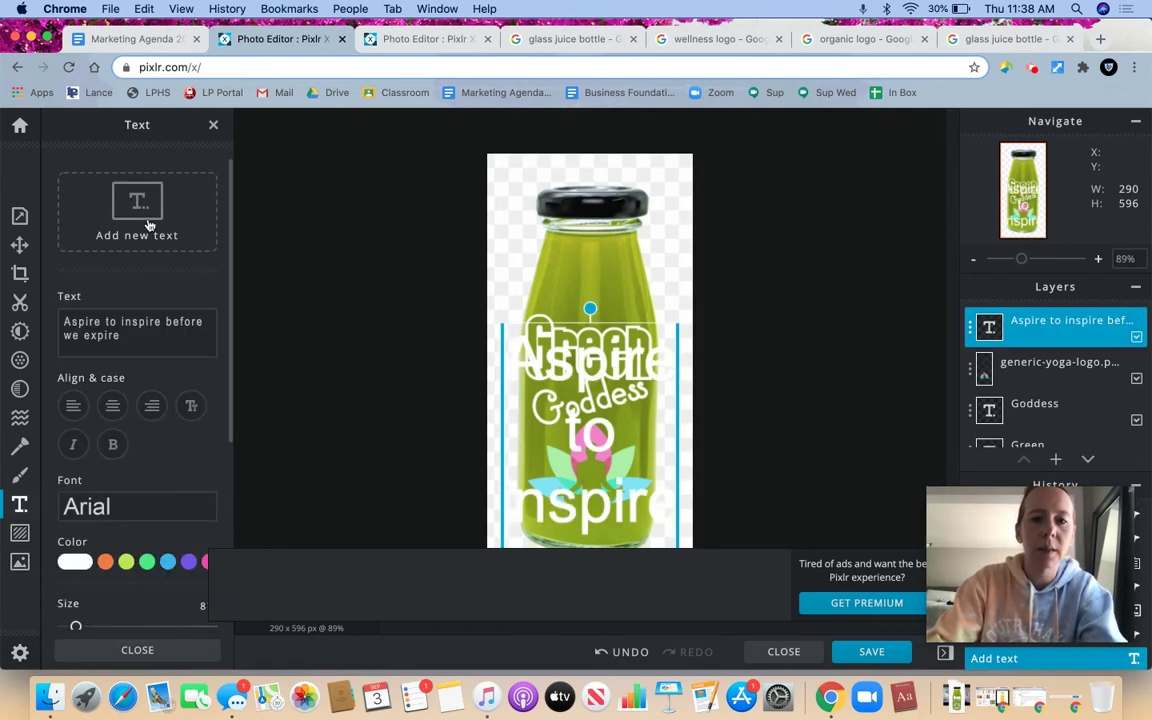
{"action": "left_click", "coordinate": [136, 329]}
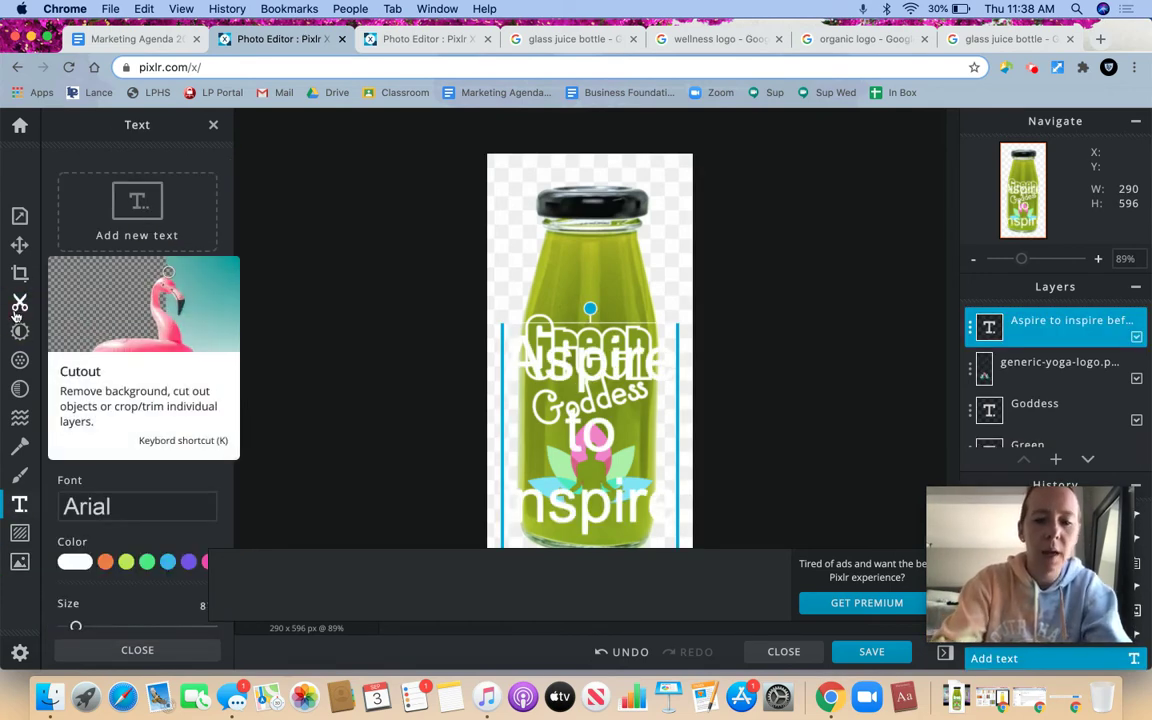
{"action": "type", "text": "Organic"}
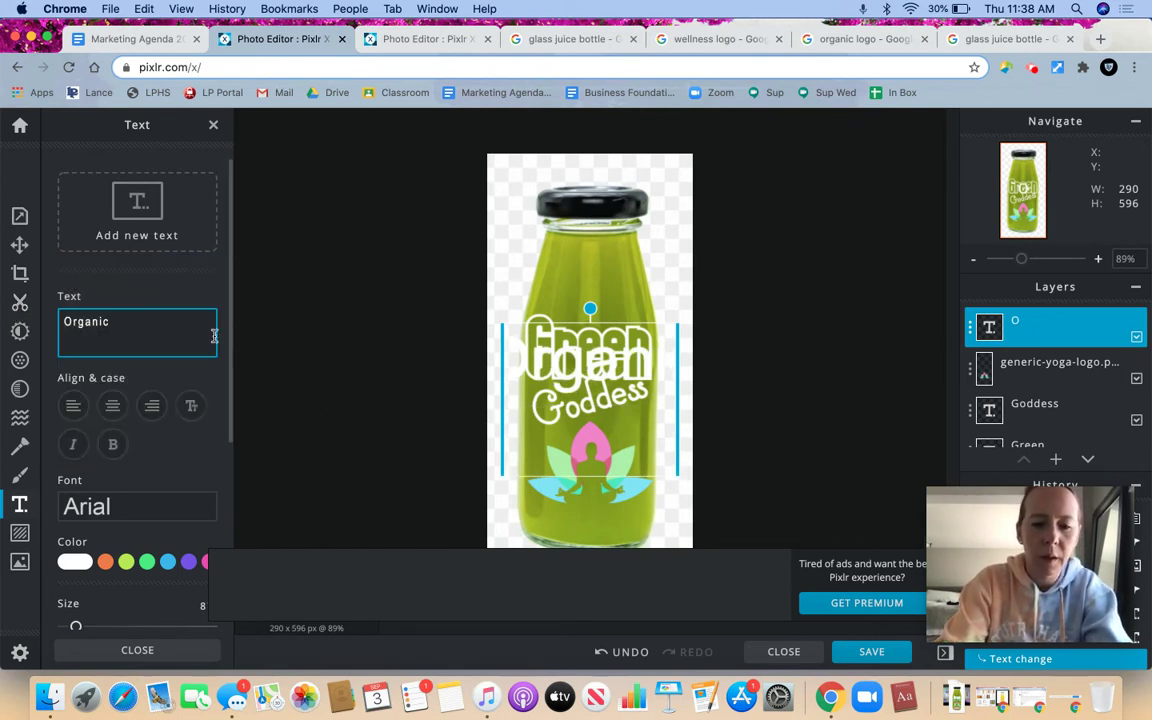
{"action": "type", "text": " Veggie Drink"}
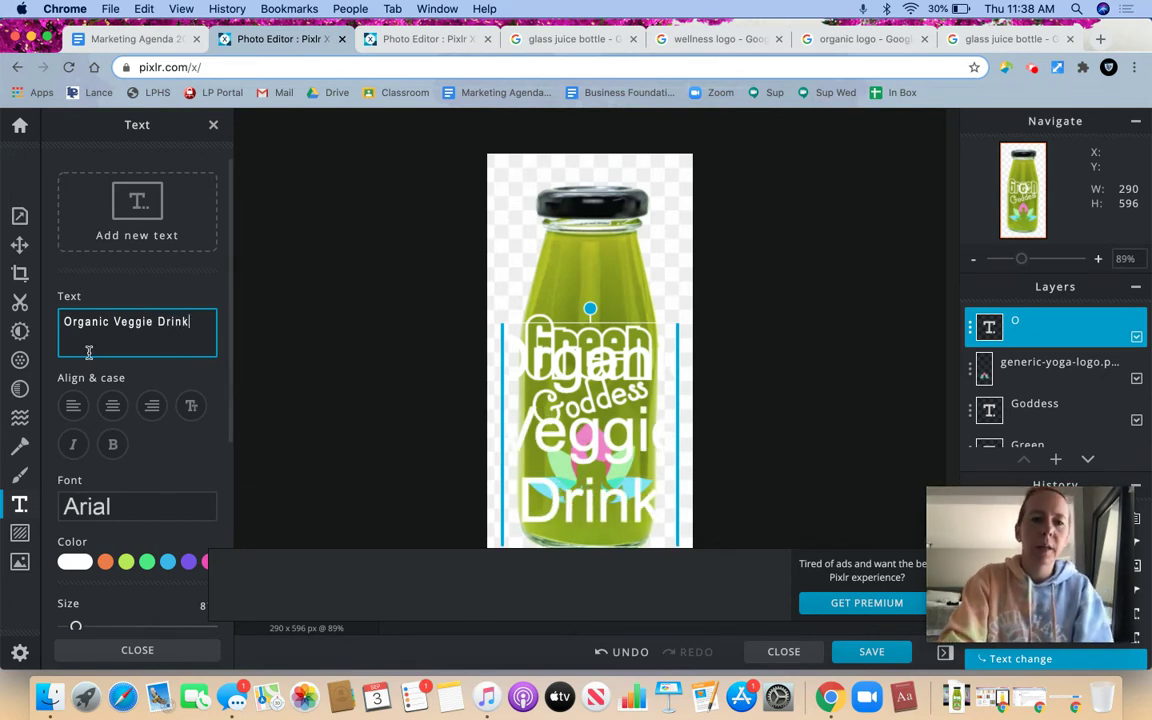
Set the "Organic Veggie Drink" text size to 25 and move it beneath the lotus logo, narrowing its box to the bottle's width.
{"action": "scroll", "coordinate": [100, 480], "scroll_direction": "down", "scroll_amount": 3}
{"action": "left_click_drag", "start_coordinate": [76, 508], "coordinate": [64, 508]}
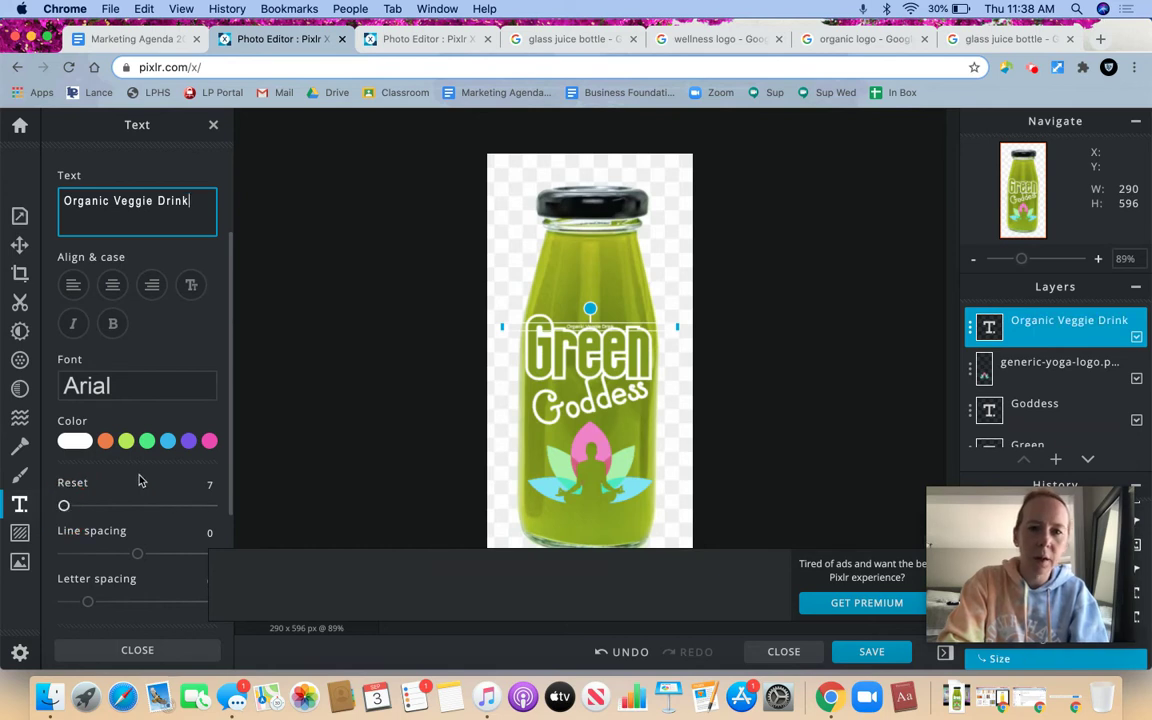
{"action": "left_click_drag", "start_coordinate": [64, 510], "coordinate": [68, 512]}
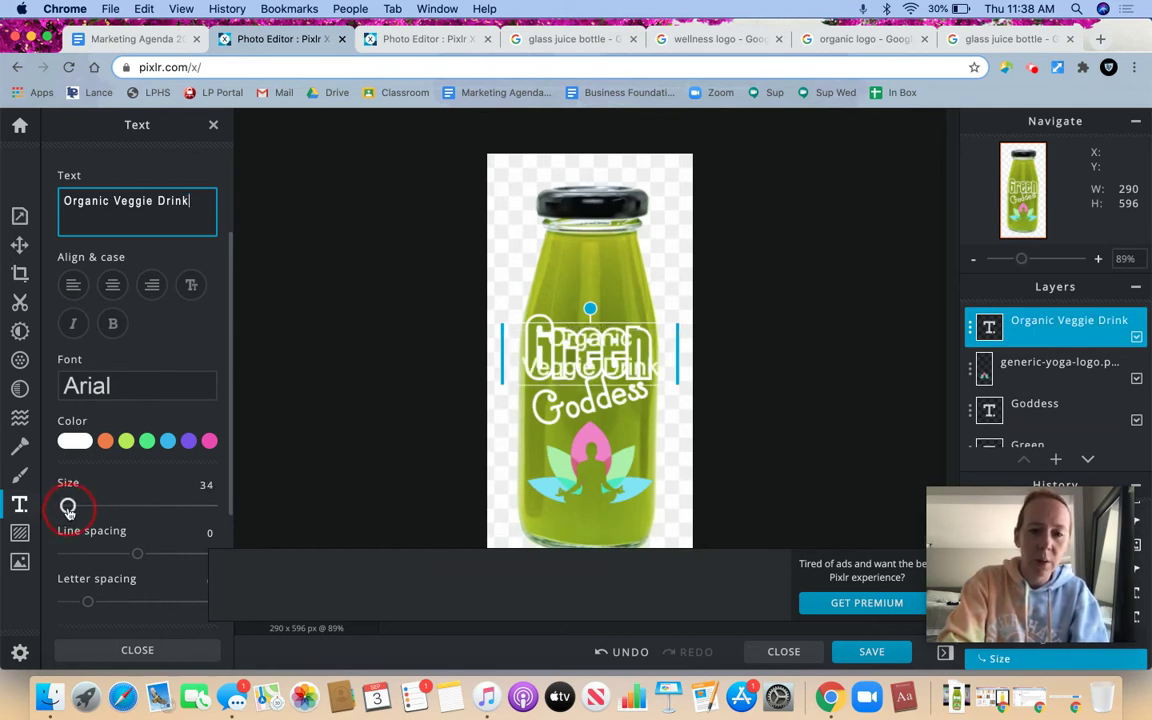
{"action": "left_click", "coordinate": [207, 485]}
{"action": "type", "text": "25"}
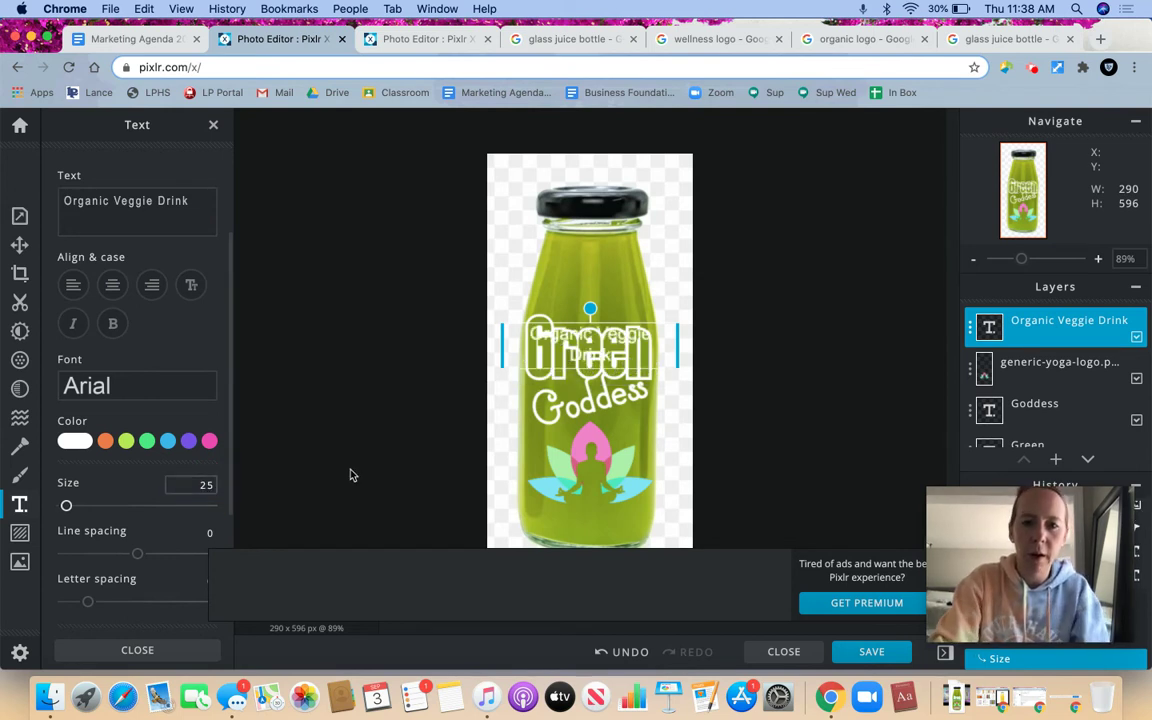
{"action": "left_click_drag", "start_coordinate": [593, 350], "coordinate": [587, 519]}
{"action": "left_click_drag", "start_coordinate": [498, 528], "coordinate": [576, 510]}
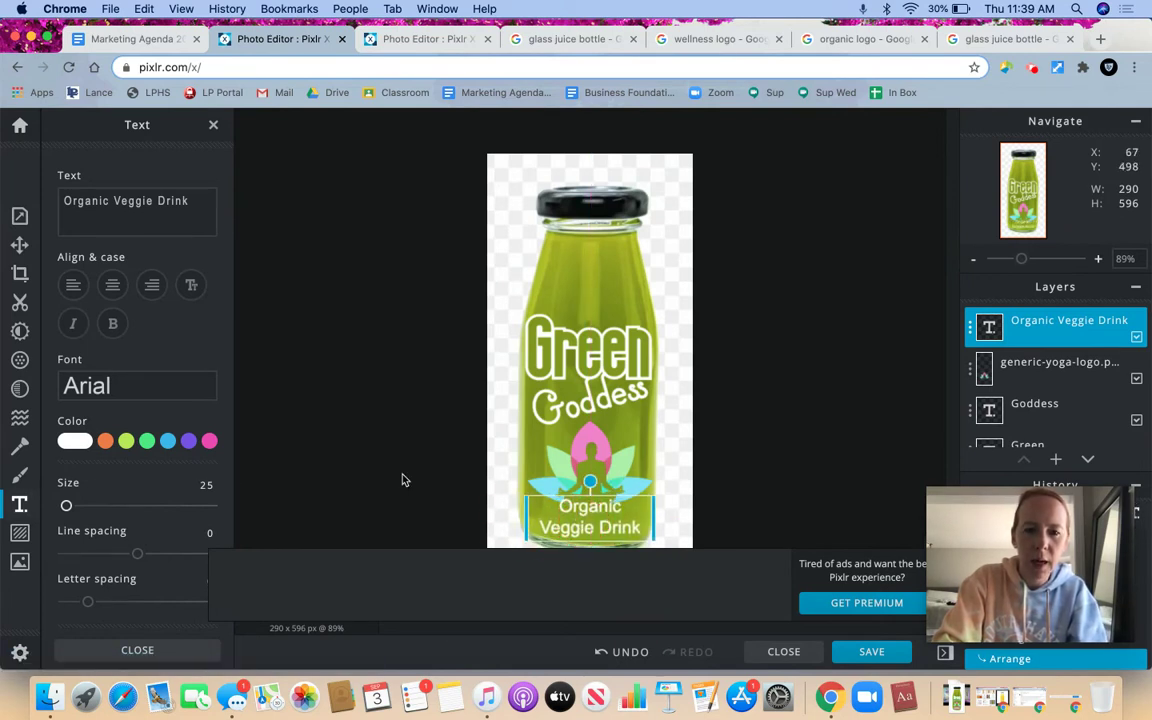
Give the "Organic Veggie Drink" text a background in pink #D65F85, sampled from the lotus logo's petal.
{"action": "scroll", "coordinate": [121, 537], "scroll_direction": "down", "scroll_amount": 4}
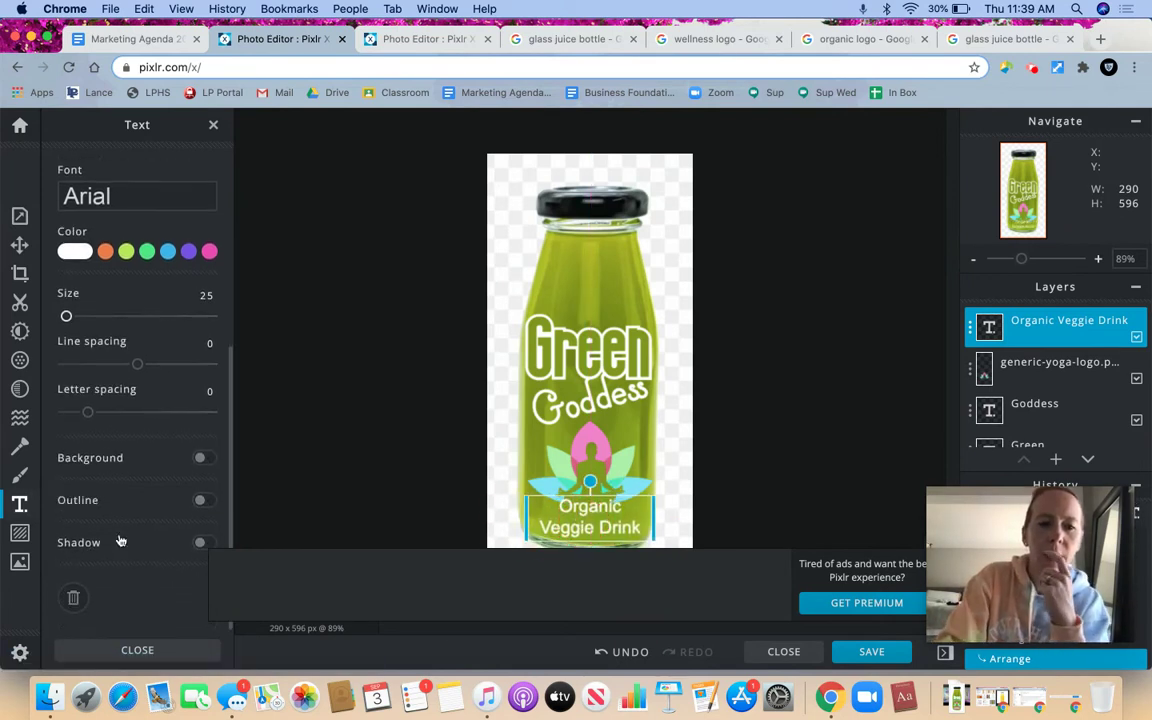
{"action": "left_click", "coordinate": [200, 460]}
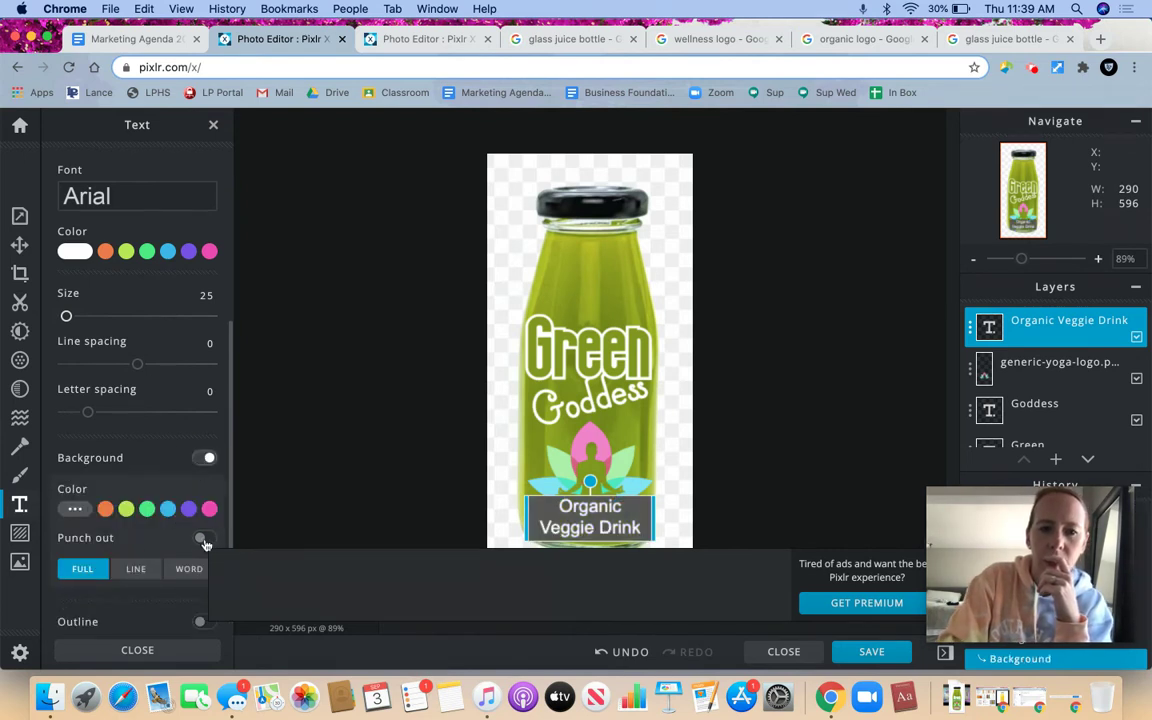
{"action": "scroll", "coordinate": [145, 541], "scroll_direction": "down", "scroll_amount": 2}
{"action": "left_click", "coordinate": [80, 440]}
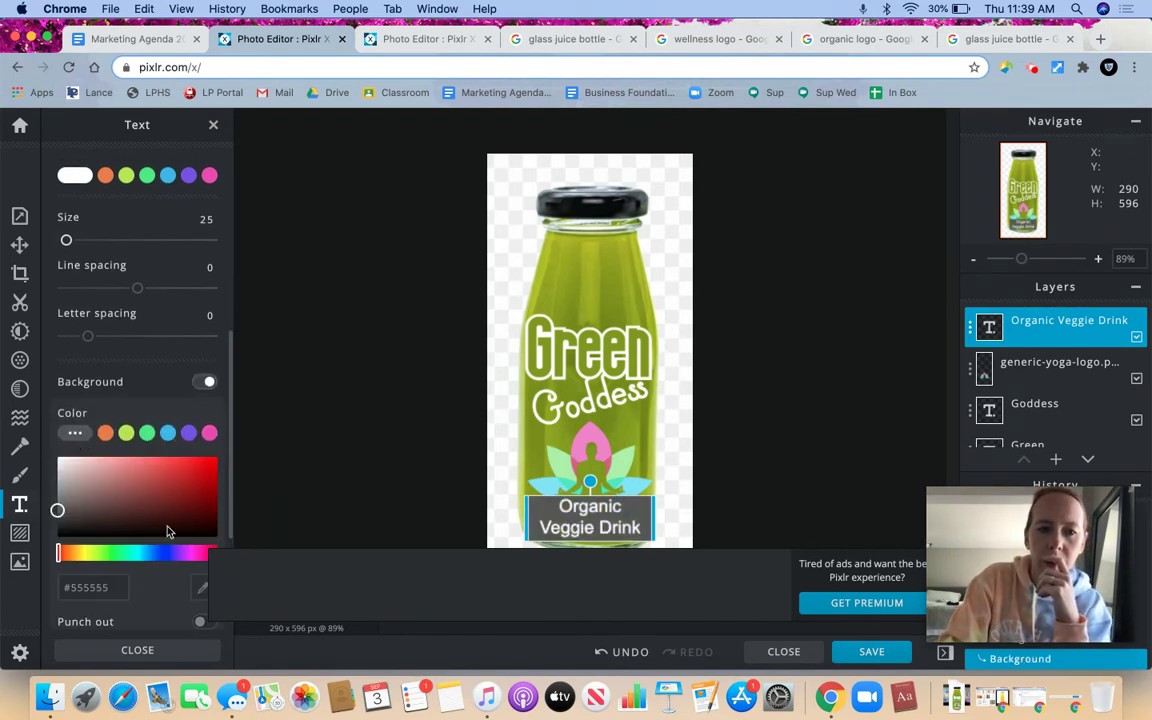
{"action": "left_click", "coordinate": [200, 590]}
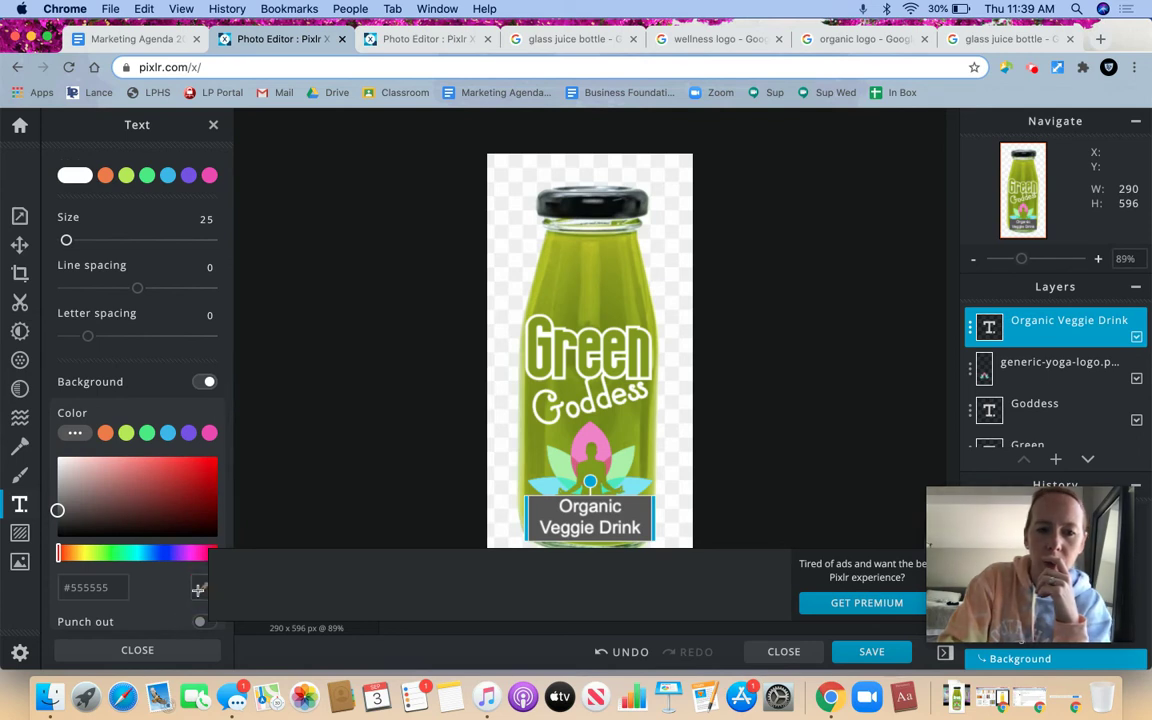
{"action": "left_click", "coordinate": [577, 462]}
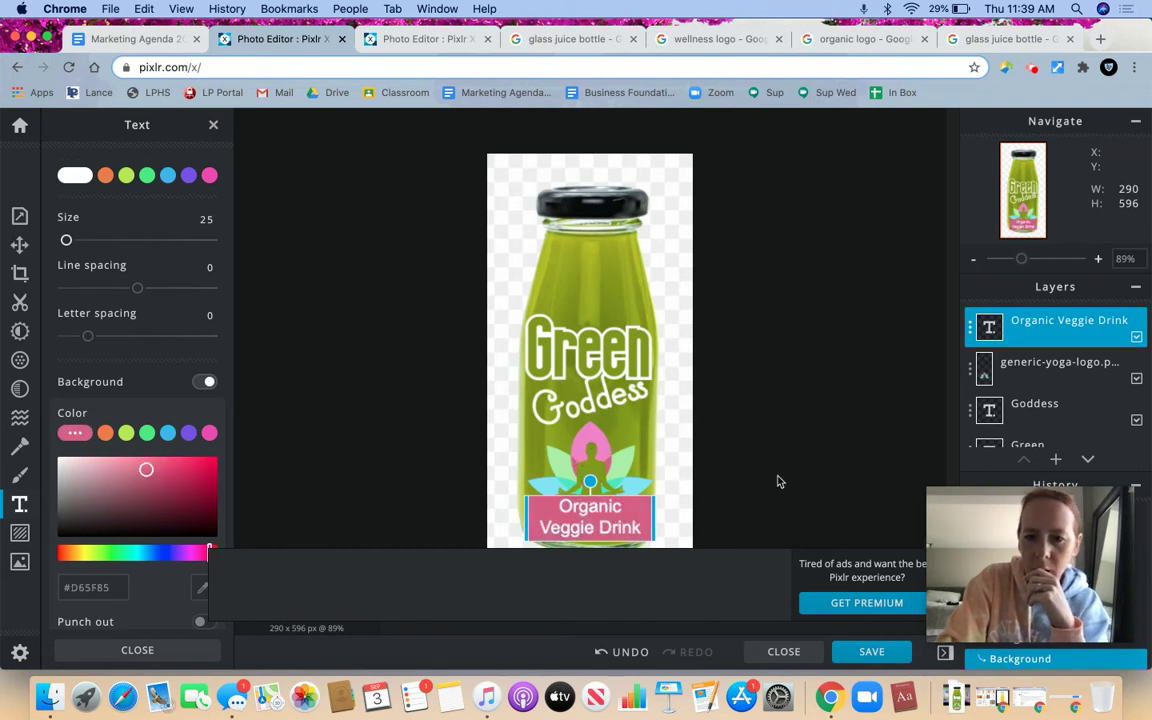
Dismiss the premium advertisement banner covering the bottle's base and deselect the "Organic Veggie Drink" text.
{"action": "left_click", "coordinate": [1072, 537]}
{"action": "left_click_drag", "start_coordinate": [1072, 537], "coordinate": [1066, 358]}
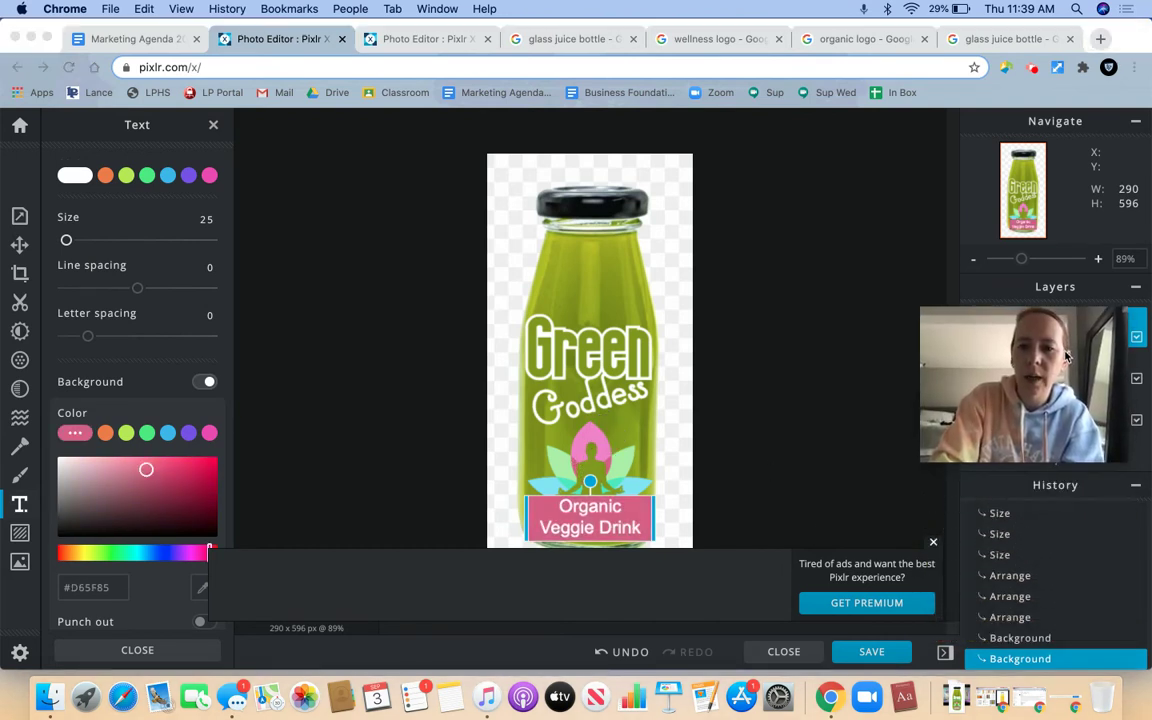
{"action": "left_click", "coordinate": [933, 550]}
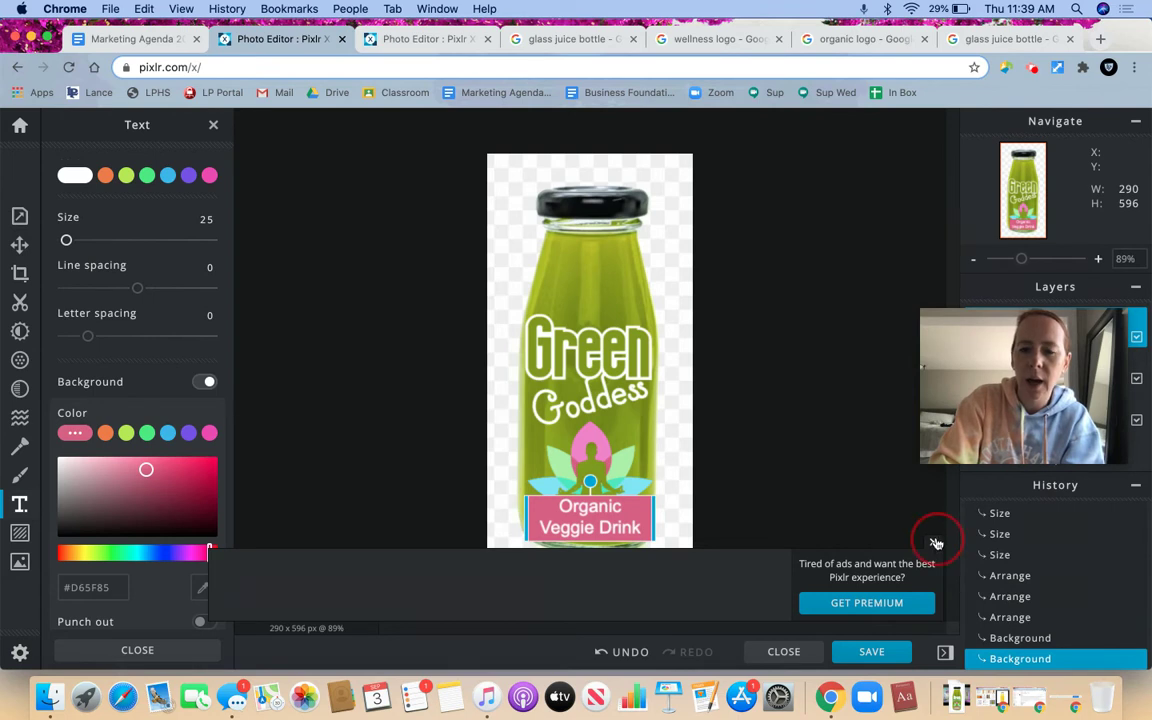
{"action": "left_click", "coordinate": [936, 543]}
{"action": "left_click", "coordinate": [400, 487]}
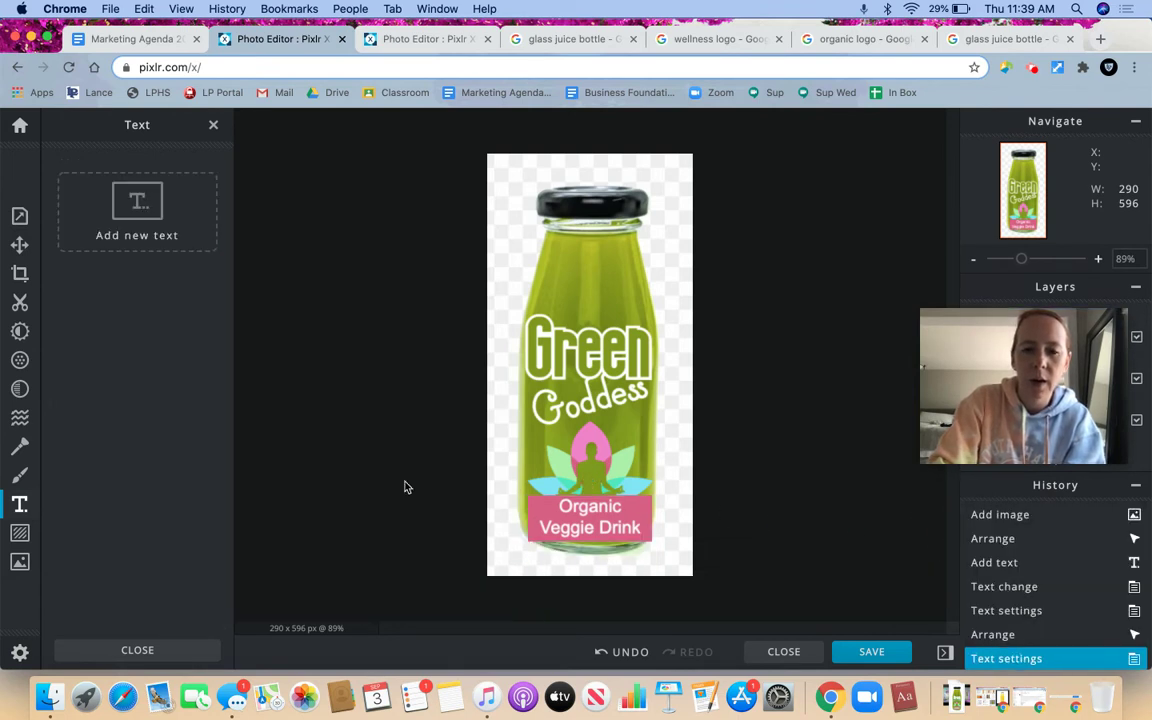
Set the "Organic Veggie Drink" text size to 15 and move the pink strip slightly lower, clear of the lotus logo.
{"action": "left_click", "coordinate": [567, 517]}
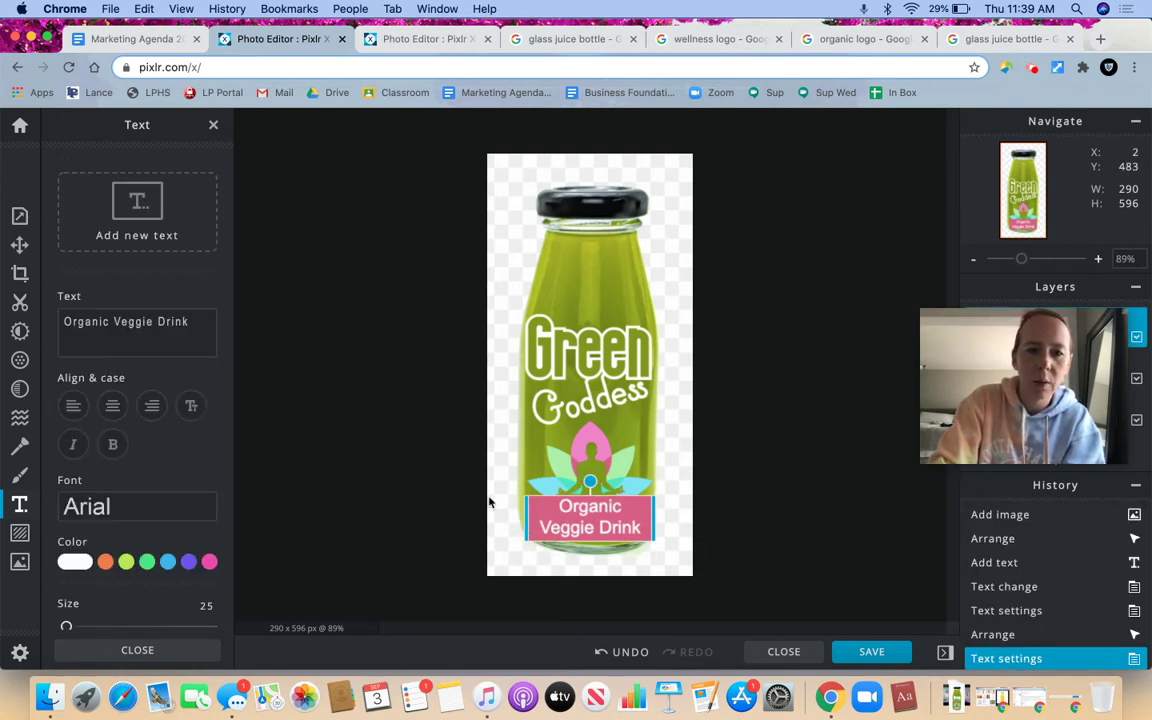
{"action": "scroll", "coordinate": [141, 470], "scroll_direction": "down", "scroll_amount": 3}
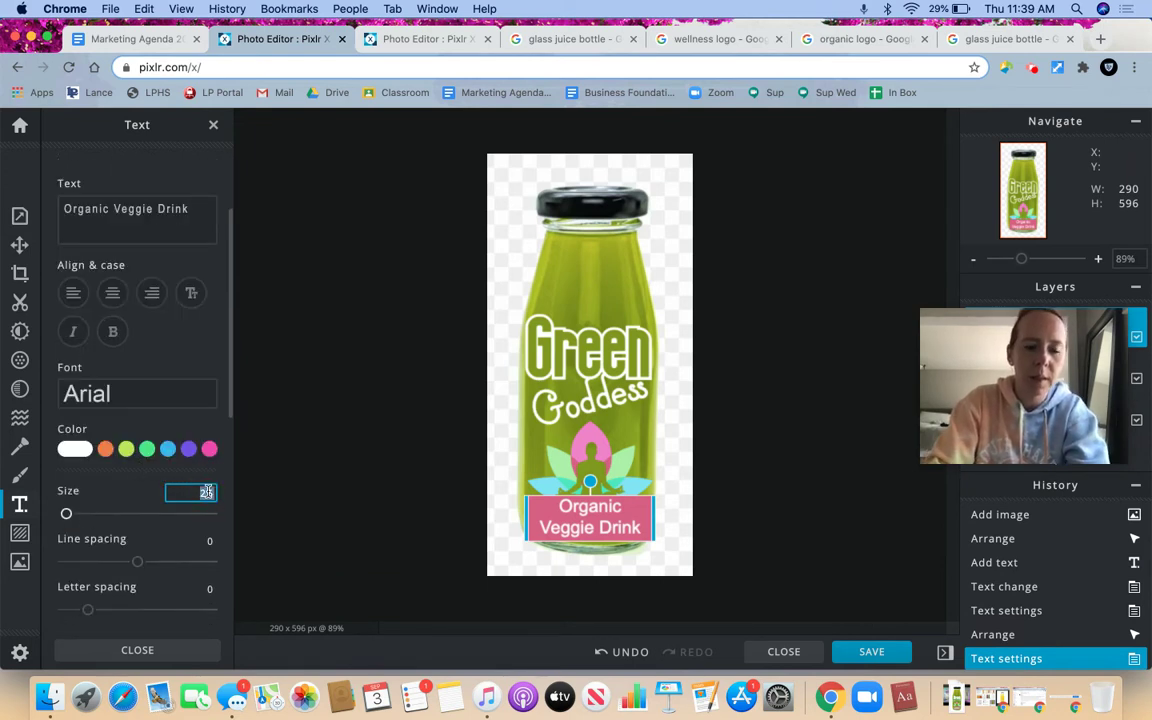
{"action": "type", "text": "15"}
{"action": "key", "text": "Return"}
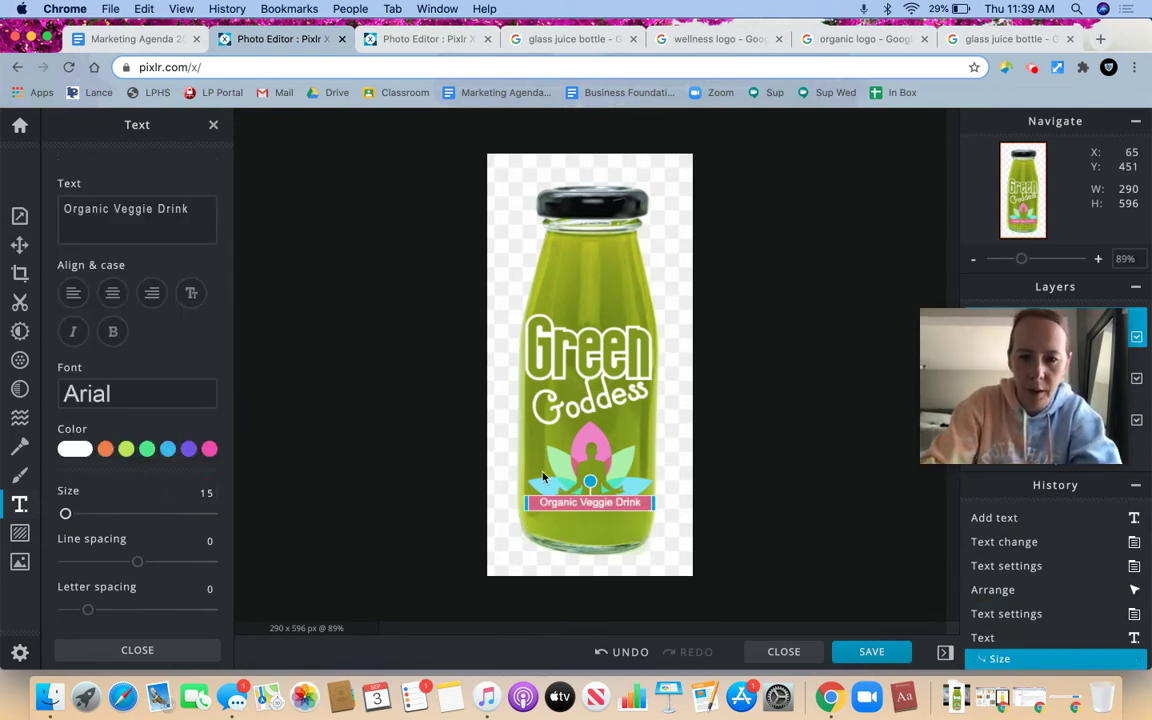
{"action": "left_click_drag", "start_coordinate": [563, 503], "coordinate": [563, 521]}
{"action": "left_click", "coordinate": [695, 524]}
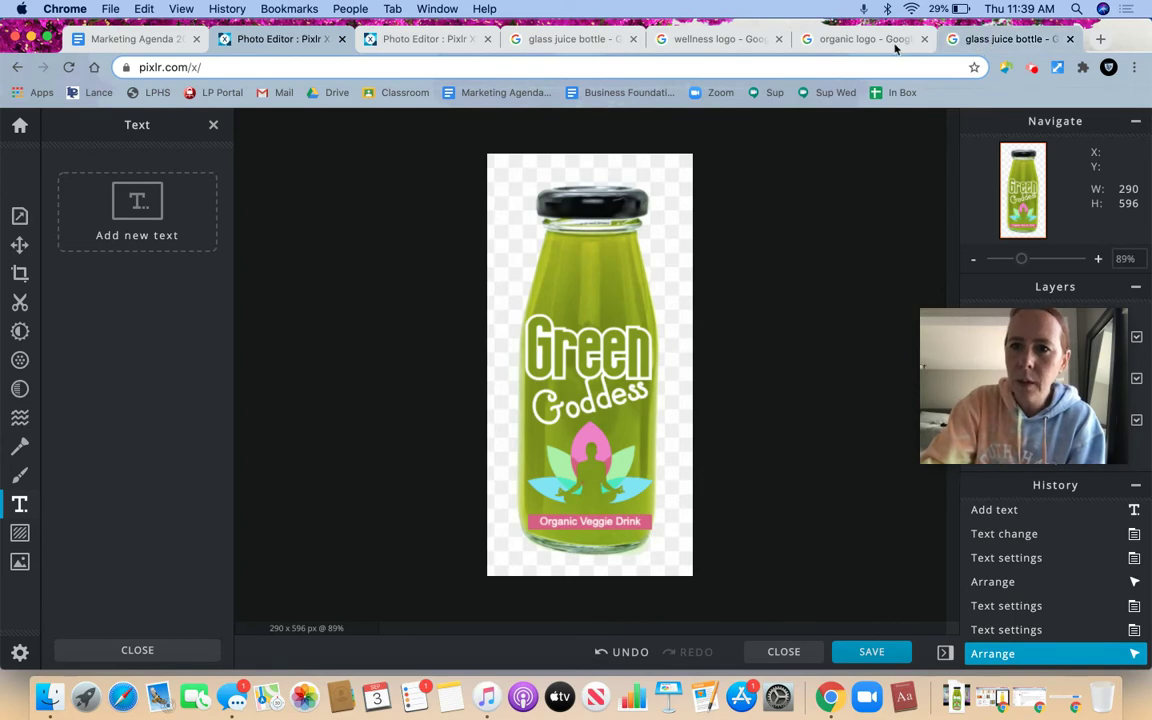
Switch to the organic logo image search and limit the results to transparent images.
{"action": "left_click", "coordinate": [862, 39]}
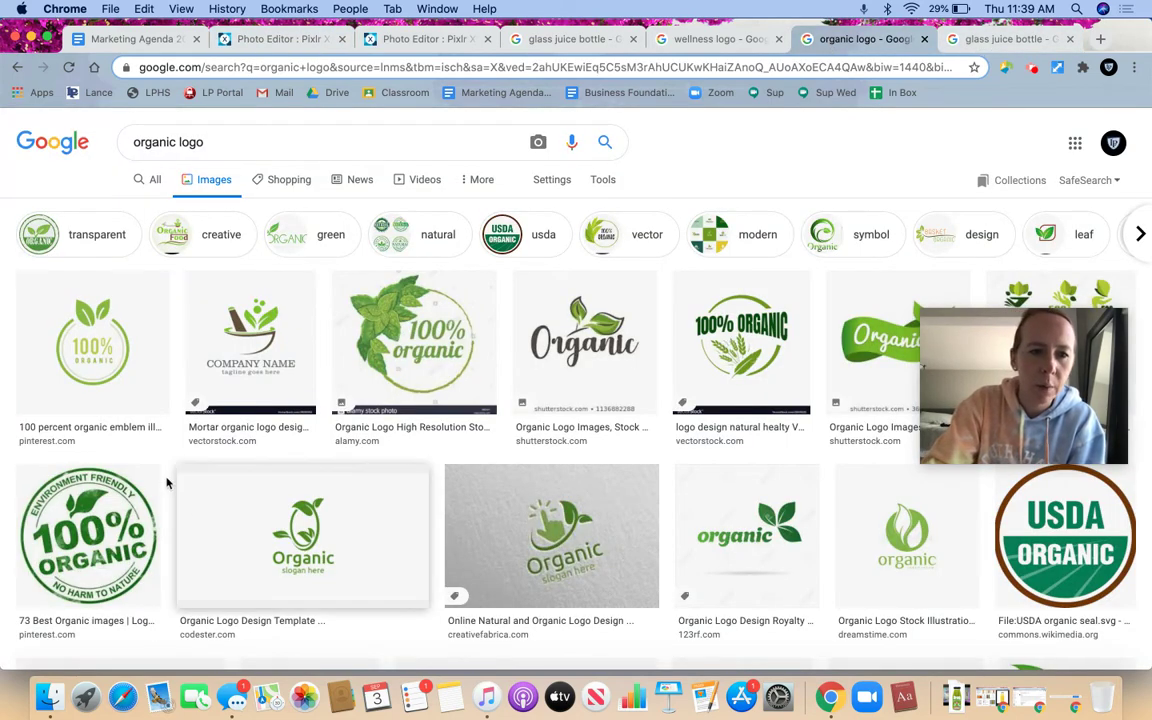
{"action": "left_click", "coordinate": [122, 325]}
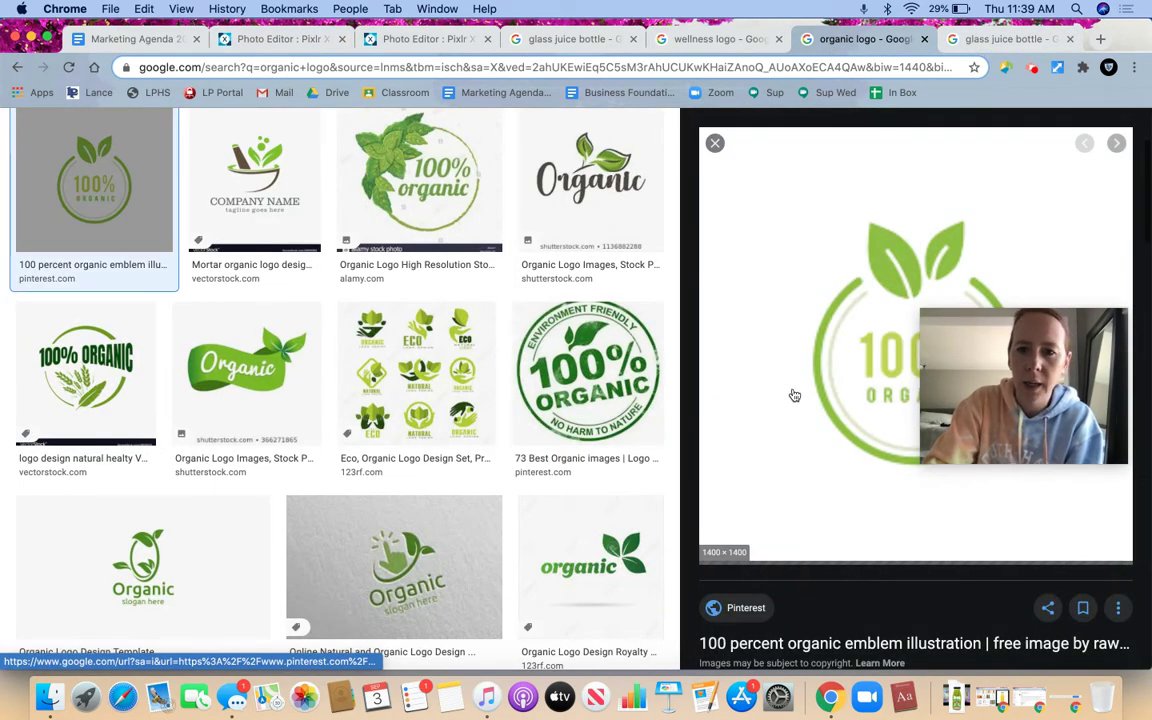
{"action": "left_click", "coordinate": [715, 143]}
{"action": "scroll", "coordinate": [451, 300], "scroll_direction": "up", "scroll_amount": 3}
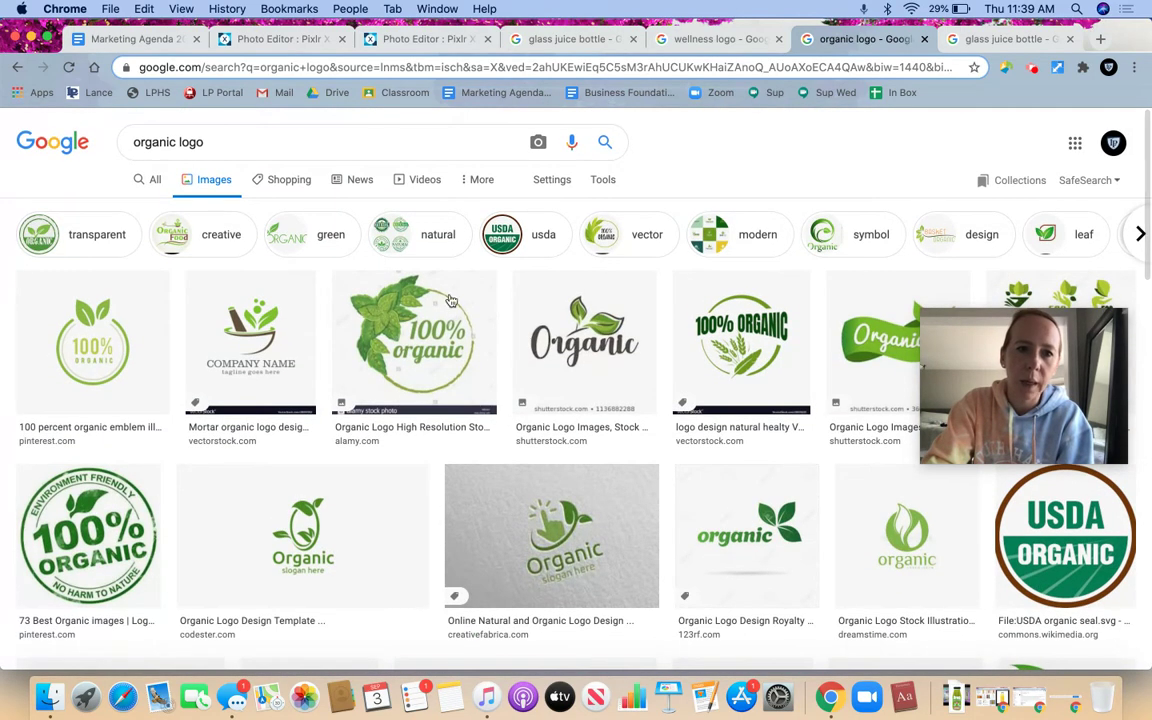
{"action": "left_click", "coordinate": [601, 180]}
{"action": "left_click", "coordinate": [196, 210]}
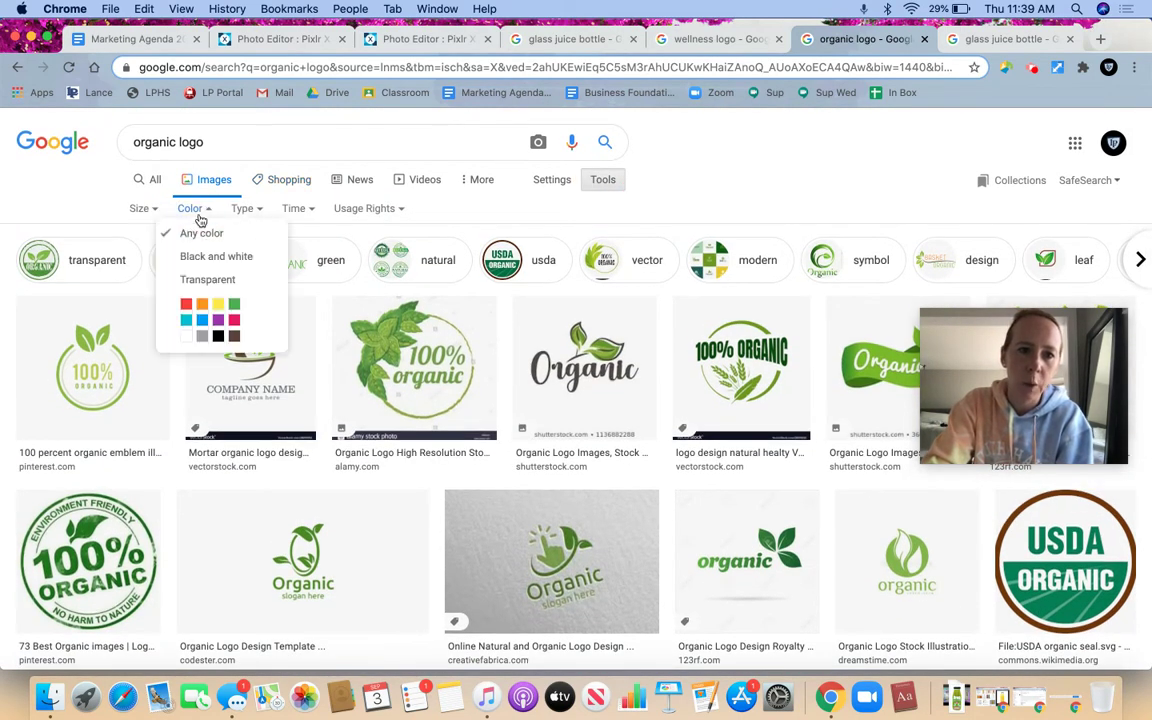
{"action": "left_click", "coordinate": [202, 279]}
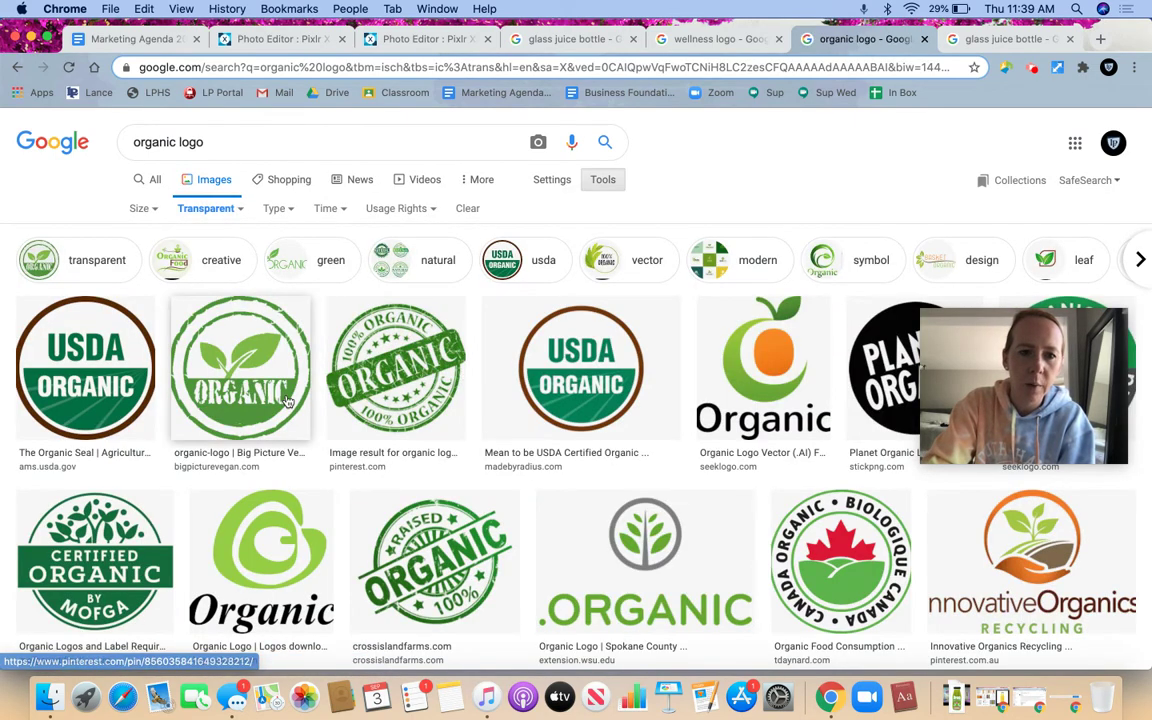
Open the round green leaf organic logo from Big Picture Vegan and copy its image address.
{"action": "left_click", "coordinate": [288, 398]}
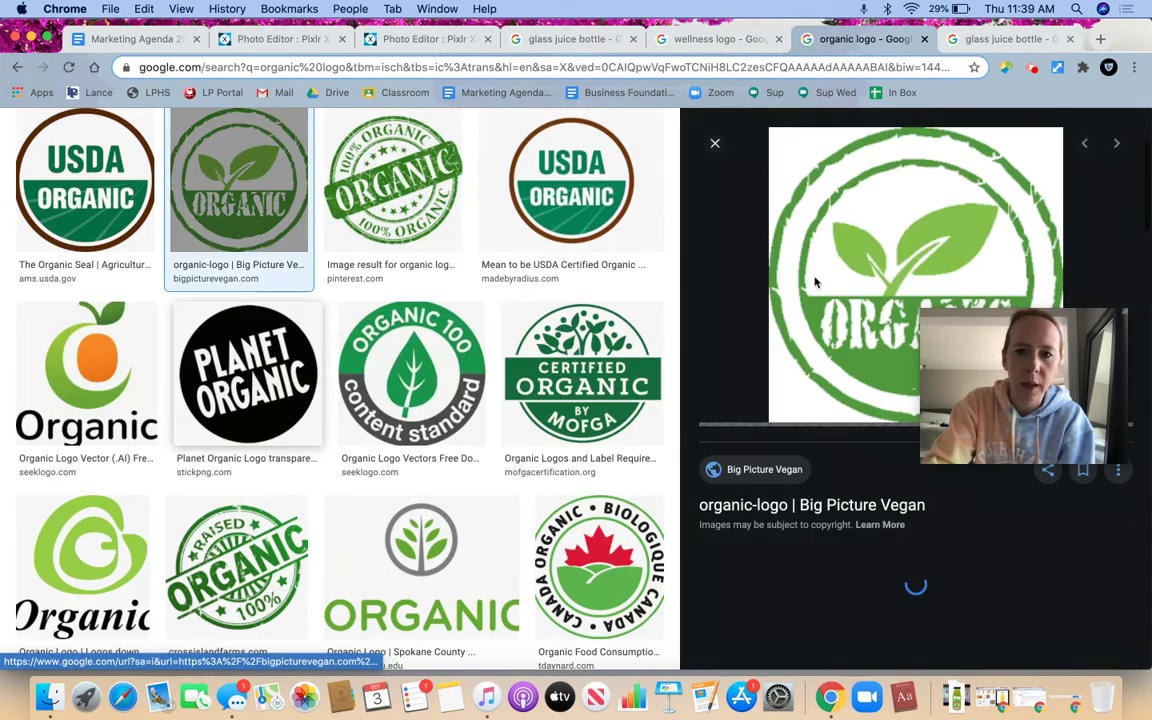
{"action": "right_click", "coordinate": [848, 285]}
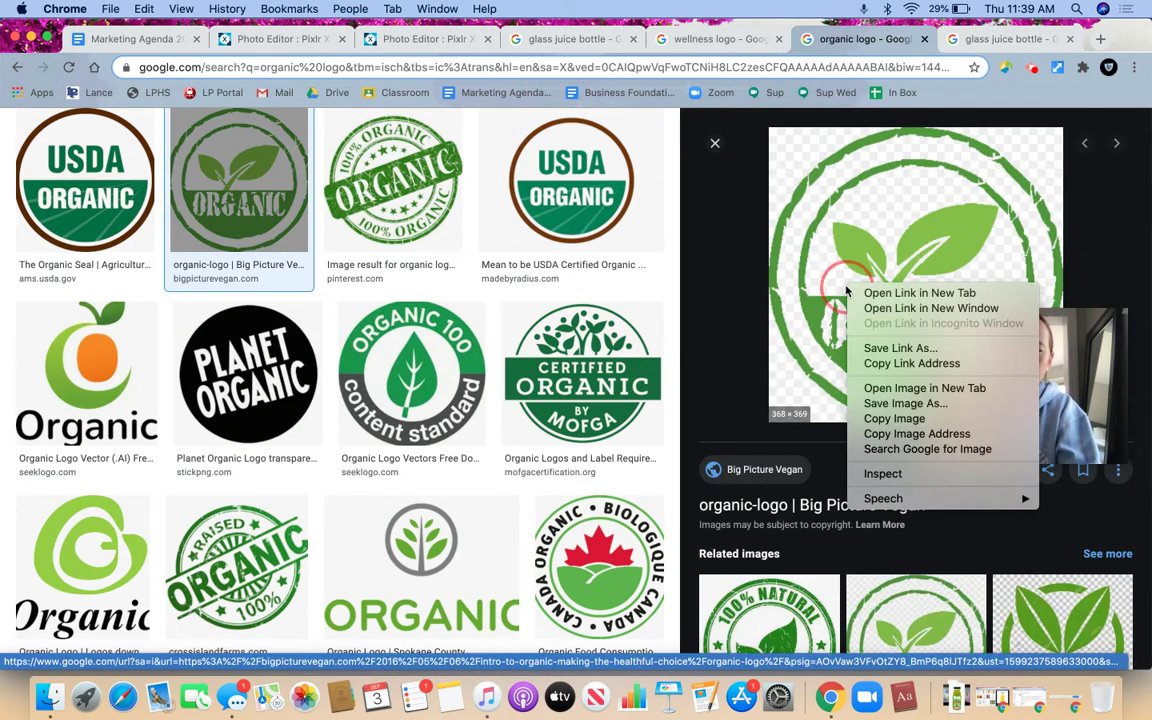
{"action": "left_click", "coordinate": [876, 434]}
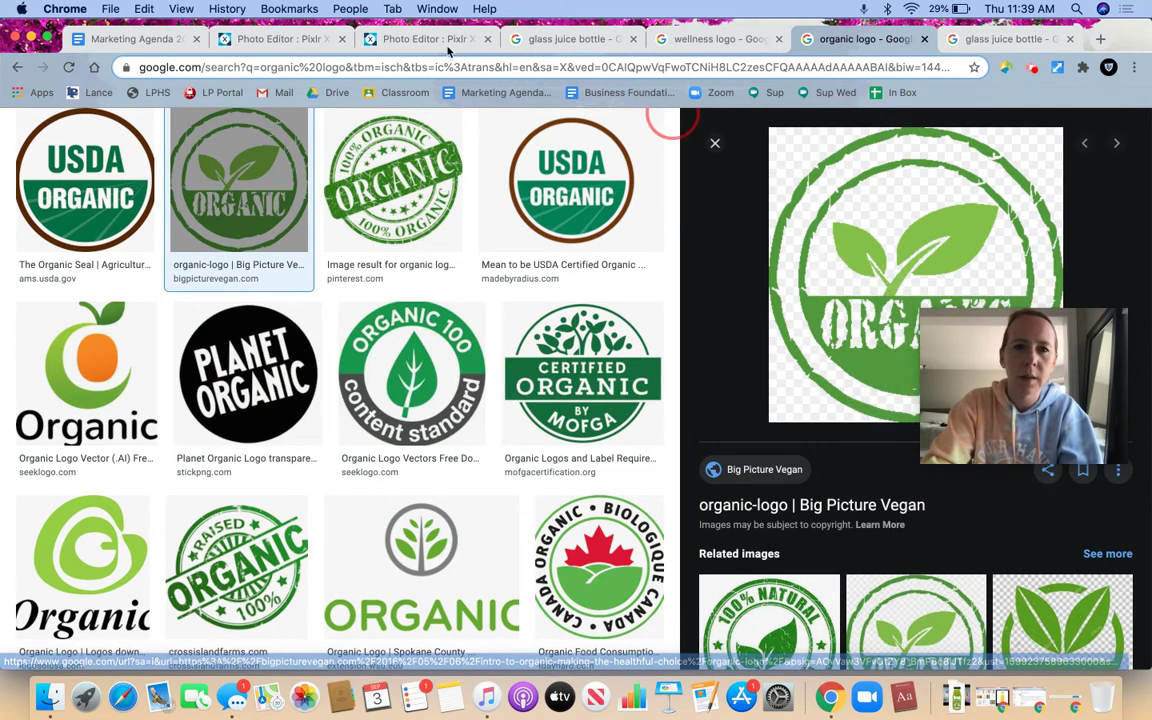
Return to the bottle design in Pixlr X and add the organic logo from the copied URL as a layer in the current document.
{"action": "left_click", "coordinate": [300, 39]}
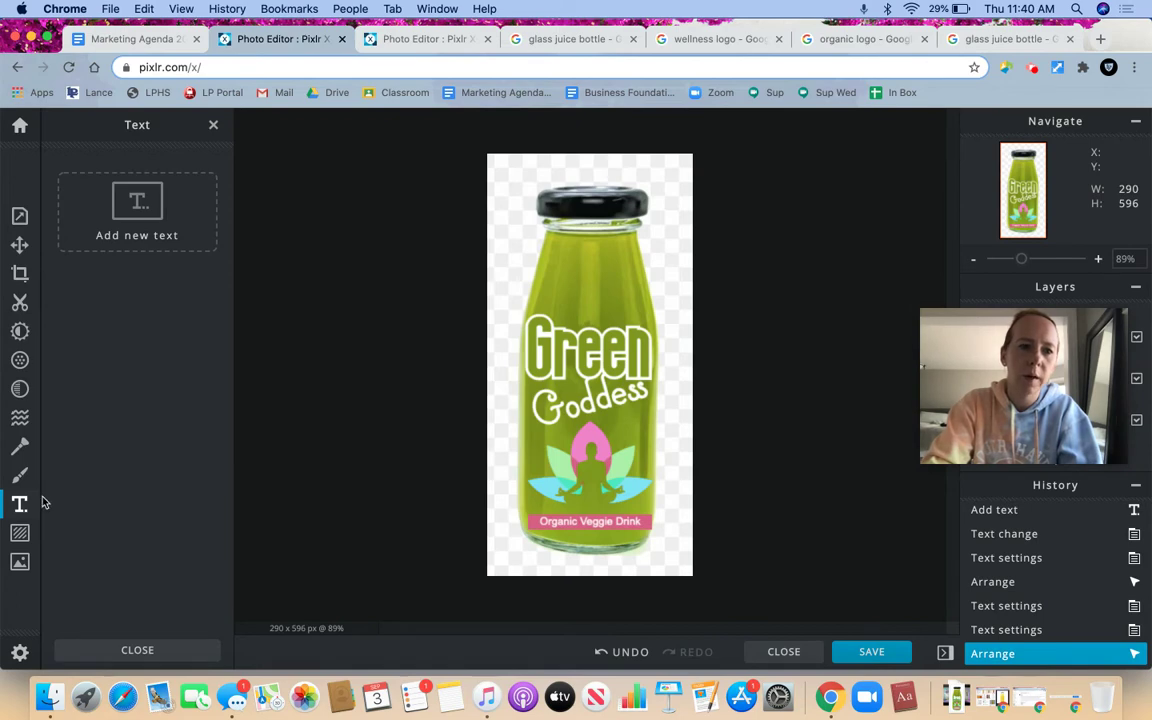
{"action": "left_click", "coordinate": [20, 562]}
{"action": "left_click", "coordinate": [130, 315]}
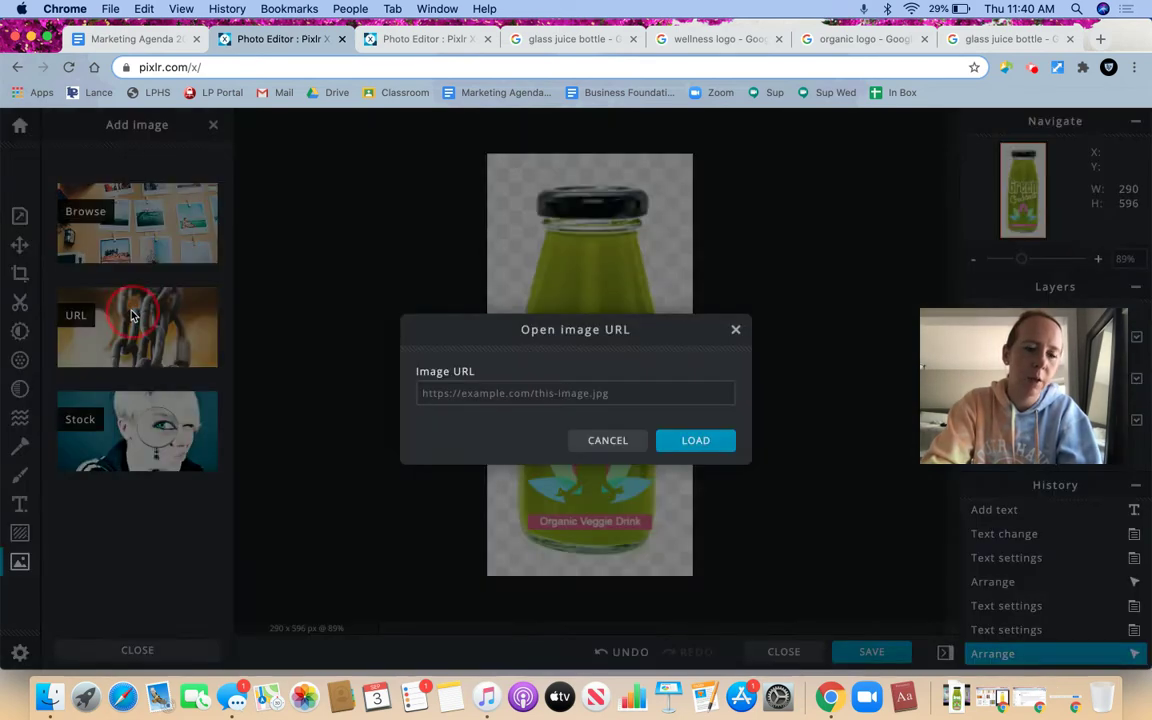
{"action": "left_click", "coordinate": [452, 392]}
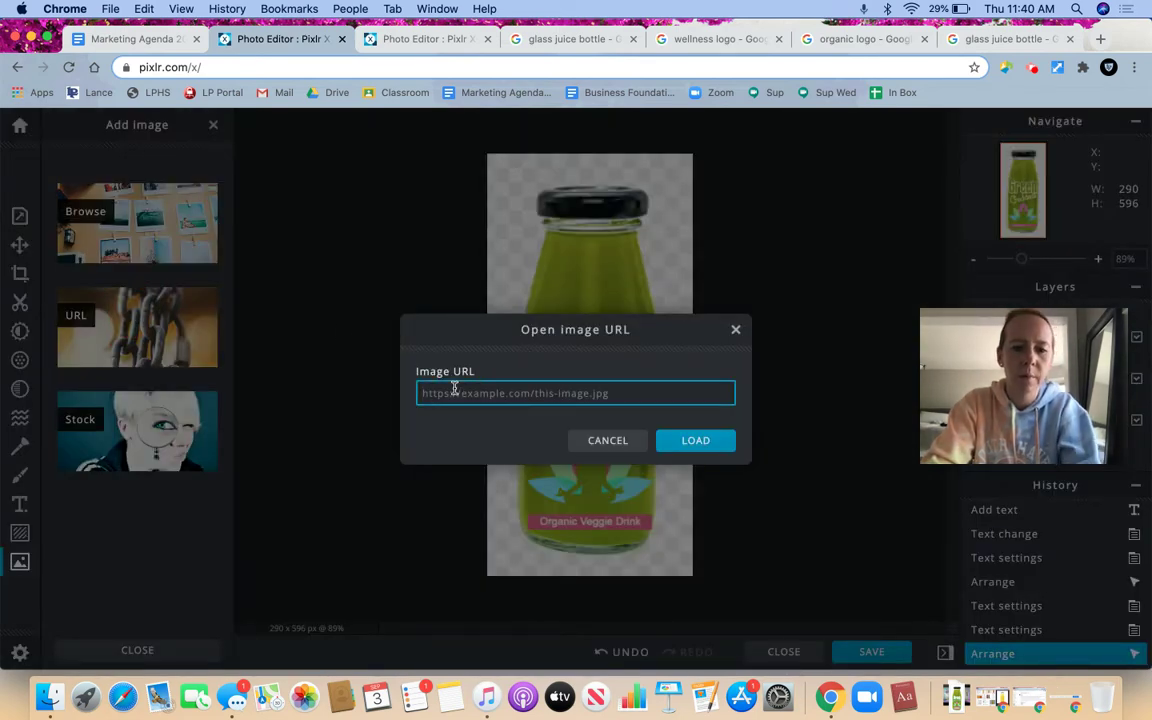
{"action": "key", "text": "super+v"}
{"action": "left_click", "coordinate": [694, 441]}
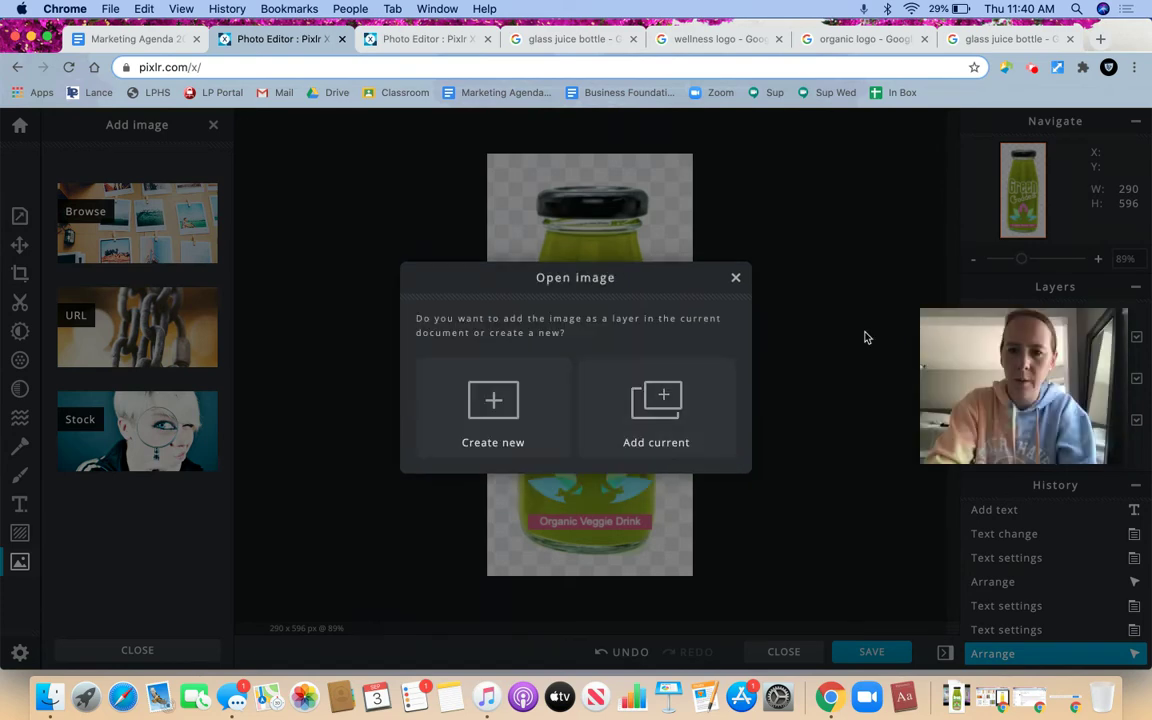
{"action": "left_click", "coordinate": [649, 437]}
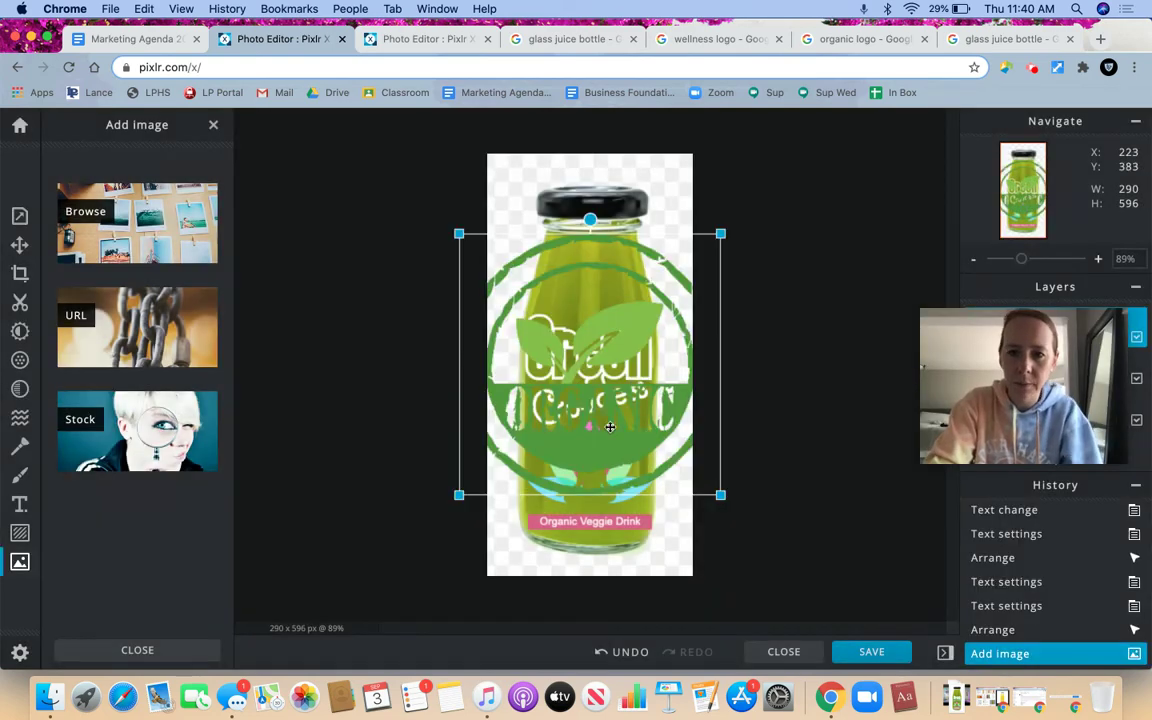
Shrink the organic logo to a small stamp and place it over the lotus logo's lower right petal, just above the pink strip.
{"action": "left_click_drag", "start_coordinate": [458, 233], "coordinate": [687, 400]}
{"action": "left_click_drag", "start_coordinate": [705, 480], "coordinate": [620, 483]}
{"action": "left_click", "coordinate": [690, 485]}
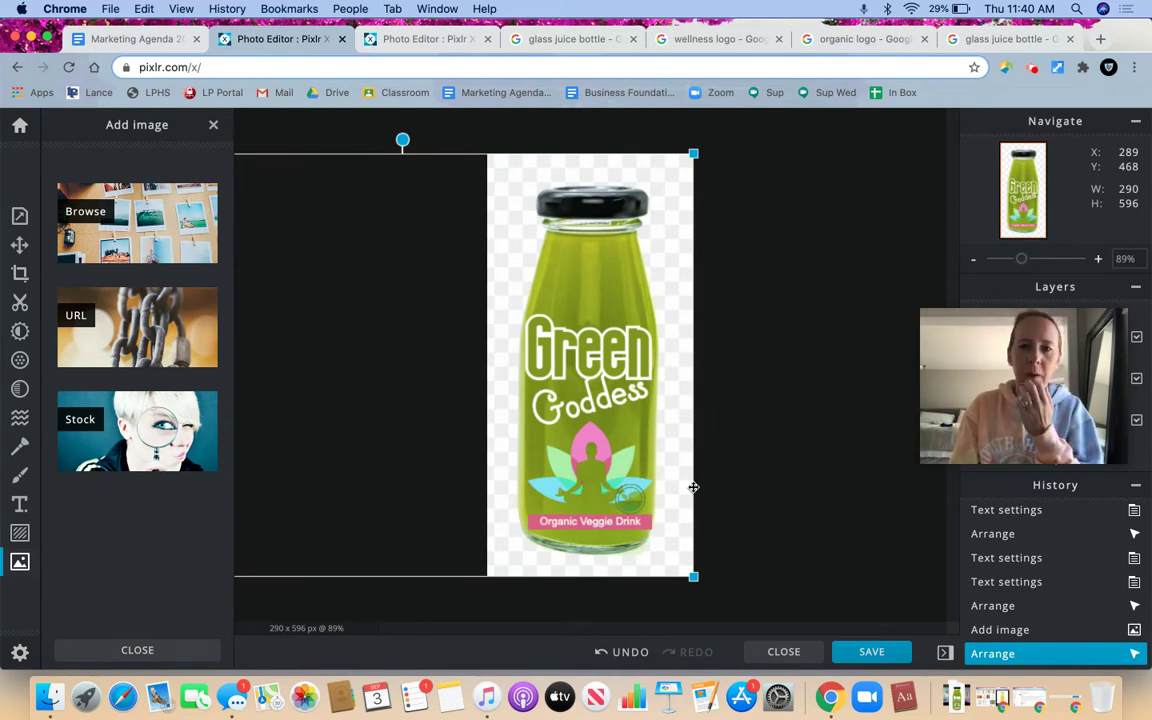
{"action": "left_click", "coordinate": [1008, 417]}
{"action": "left_click_drag", "start_coordinate": [1008, 417], "coordinate": [905, 516]}
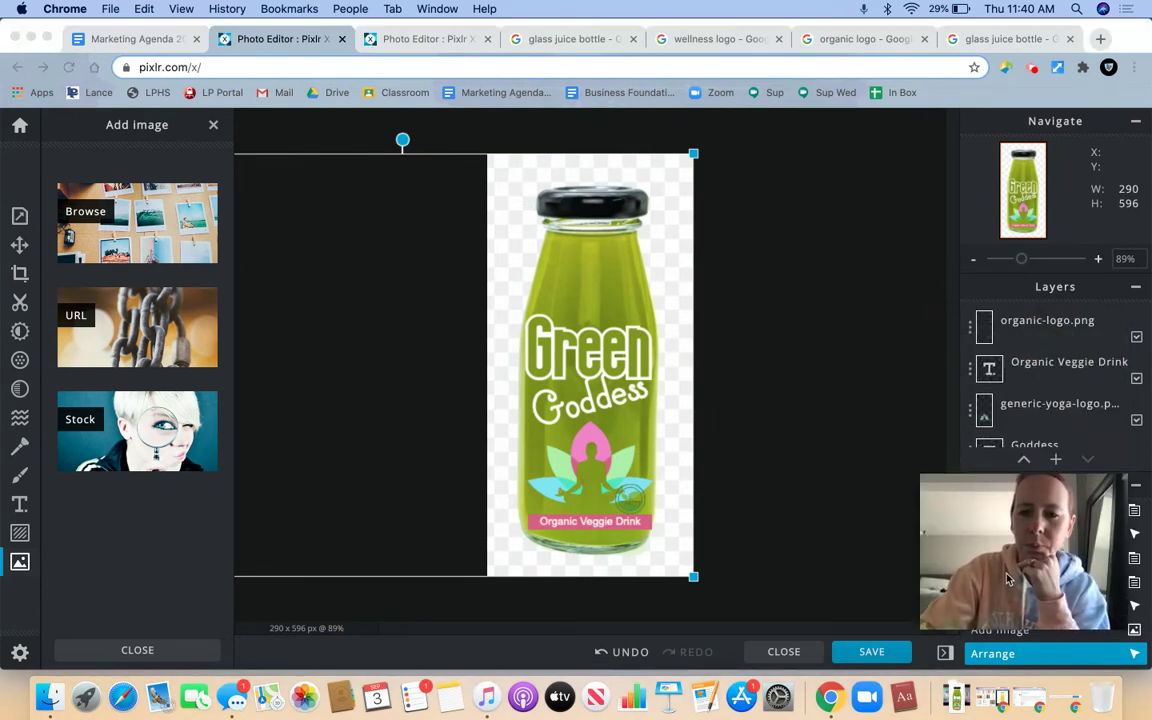
{"action": "left_click", "coordinate": [785, 374]}
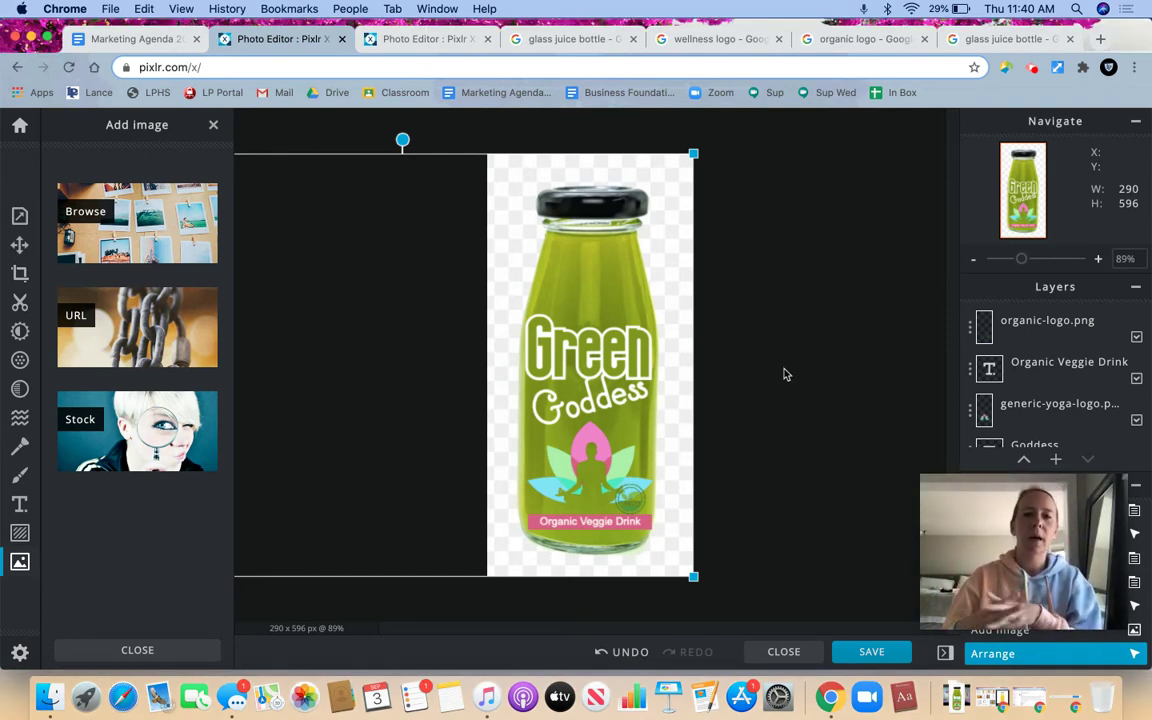
{"action": "key", "text": "Escape"}
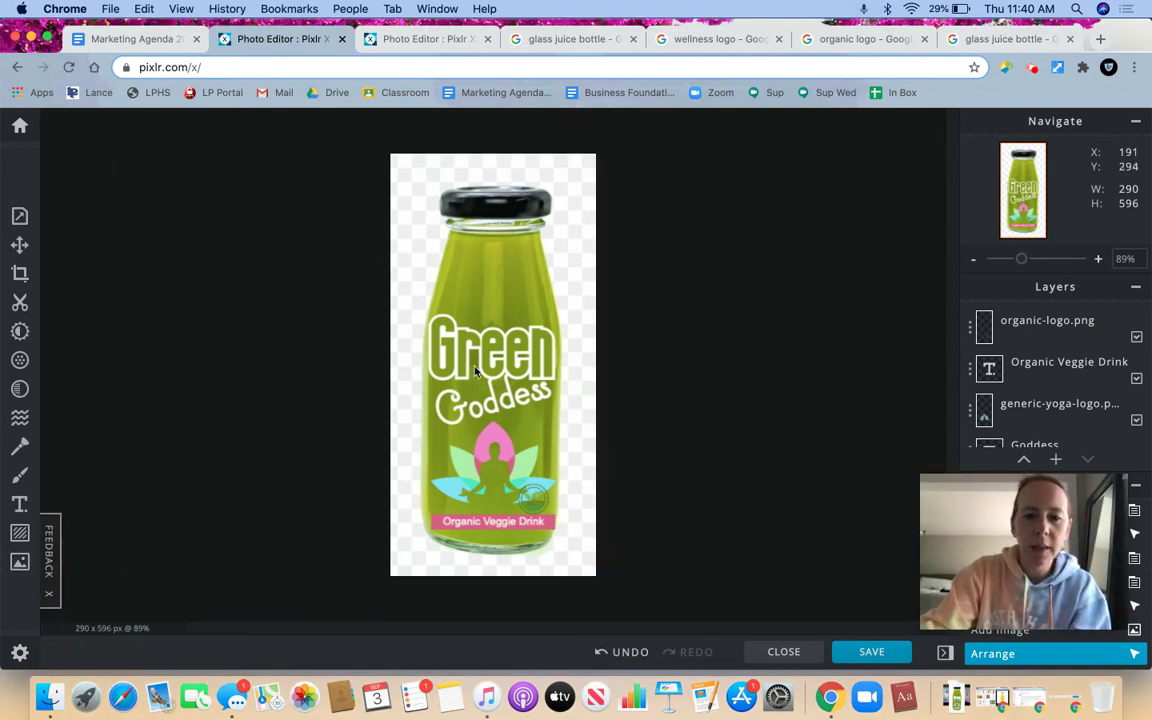
{"action": "left_click", "coordinate": [19, 562]}
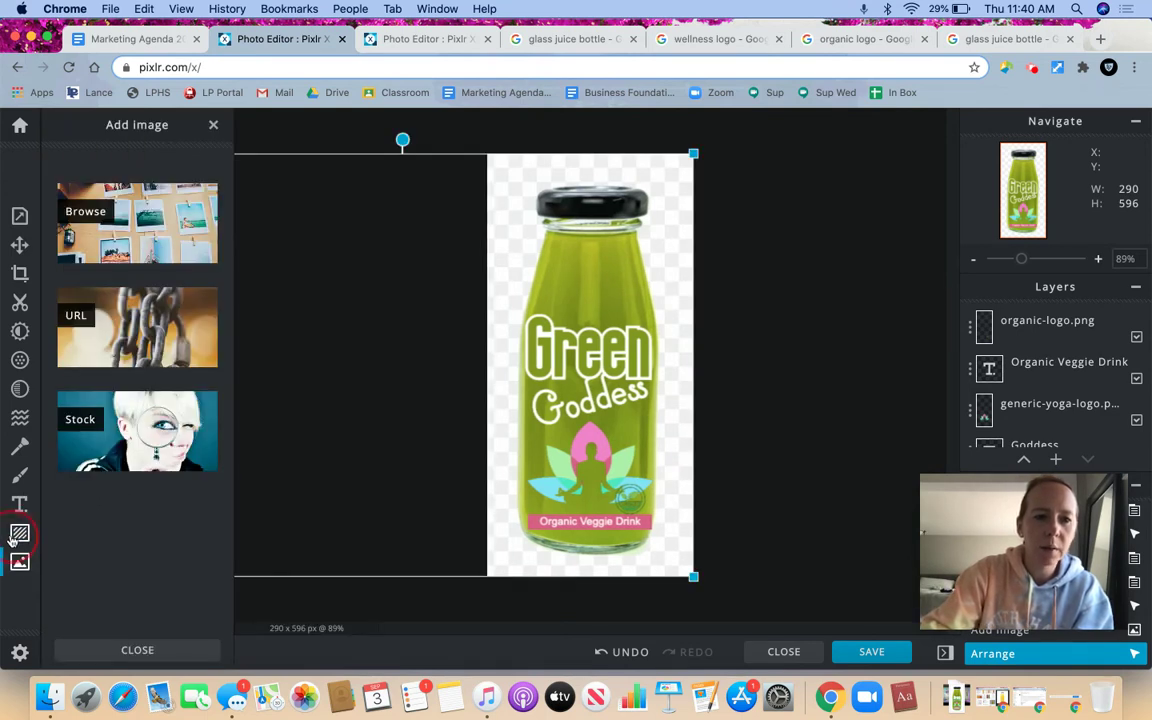
{"action": "left_click", "coordinate": [14, 538]}
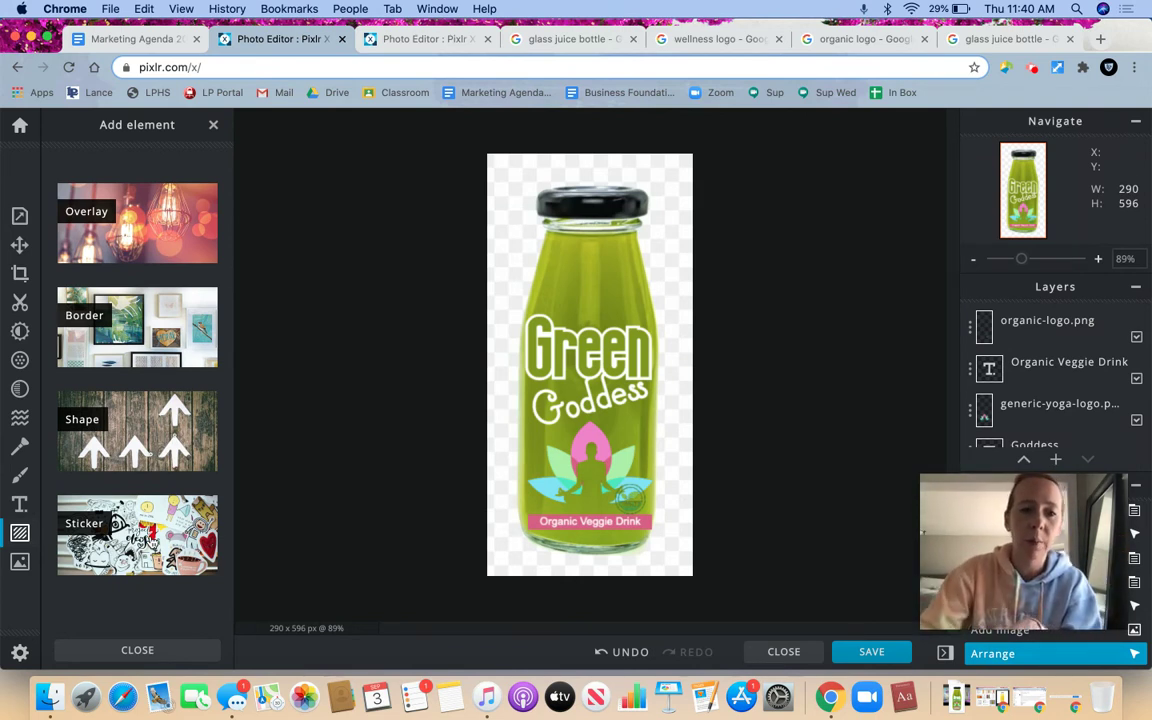
{"action": "left_click", "coordinate": [118, 535]}
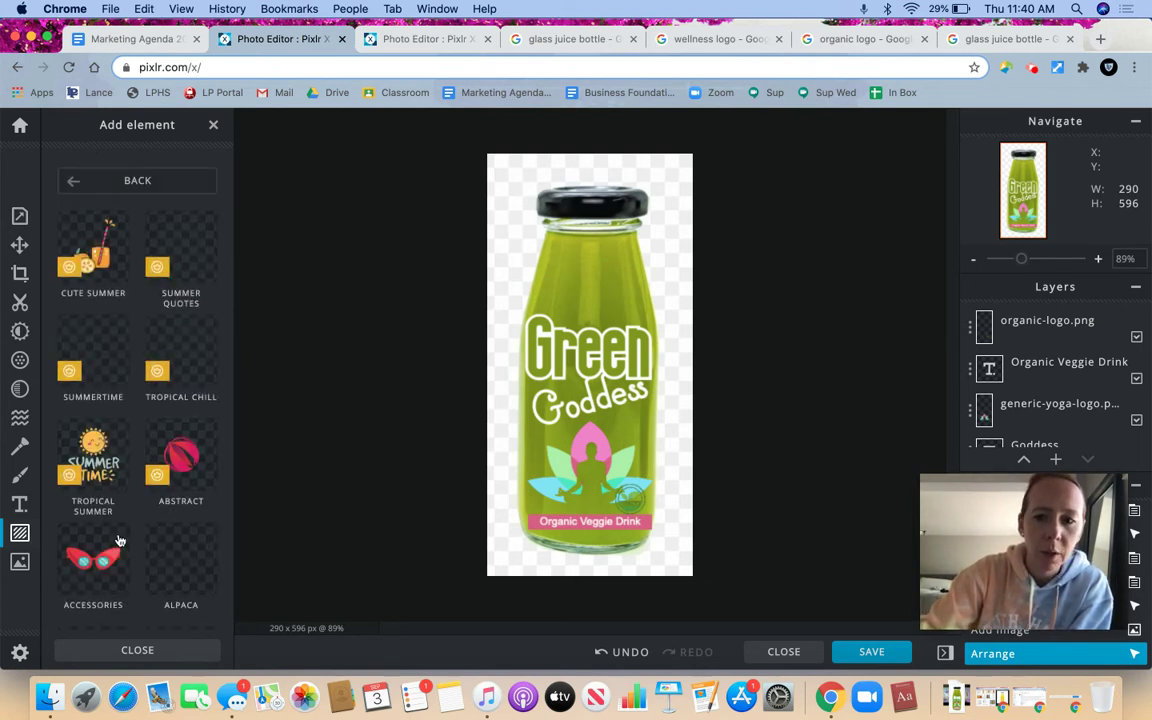
{"action": "scroll", "coordinate": [100, 374], "scroll_direction": "down", "scroll_amount": 4}
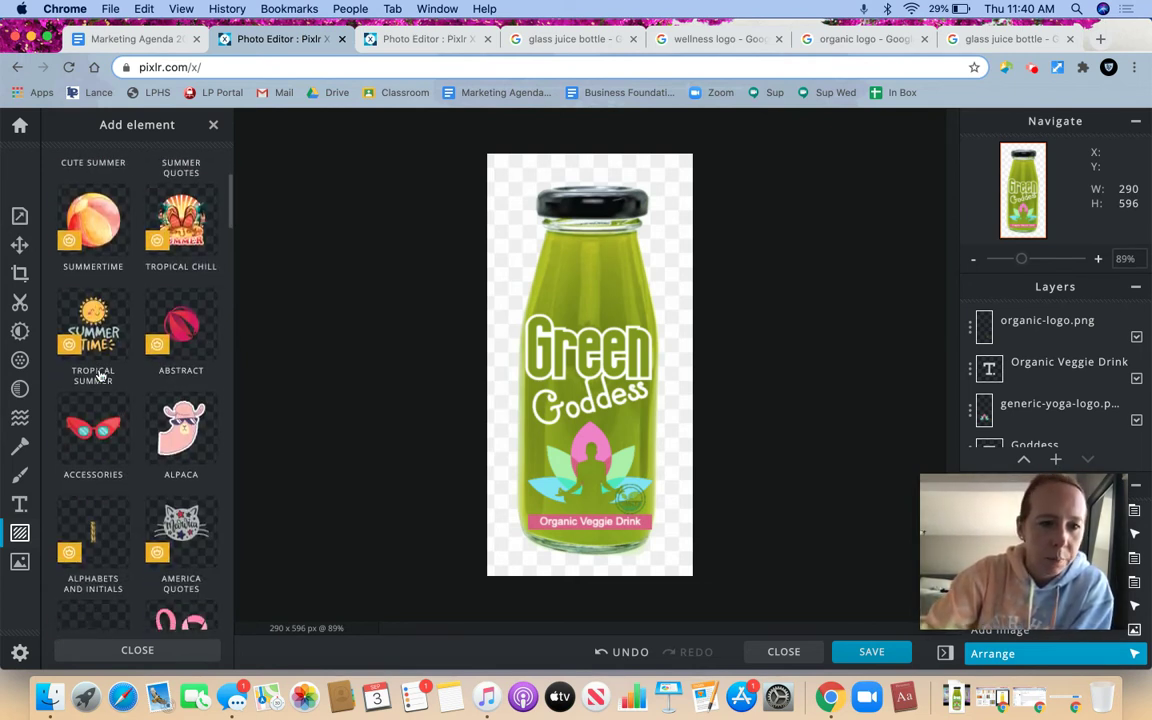
{"action": "left_click", "coordinate": [28, 537]}
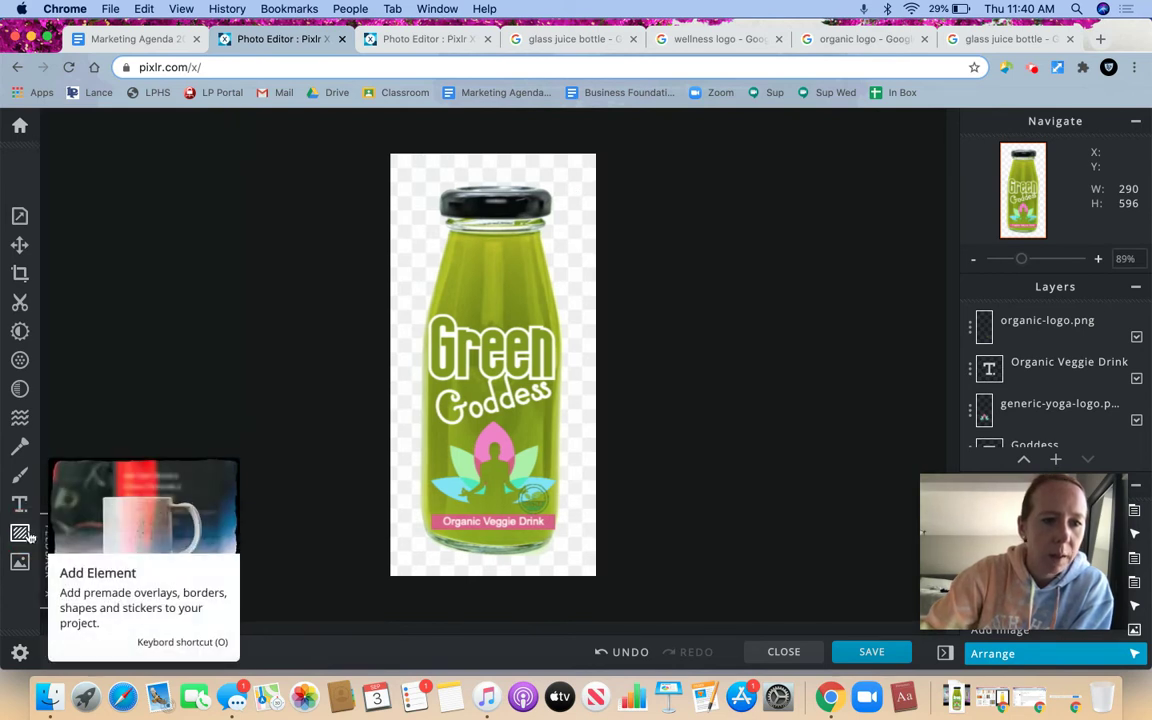
Add the yellow-green six-pointed star with rounded tips from the Geometric shape elements to the bottle design.
{"action": "left_click", "coordinate": [21, 534]}
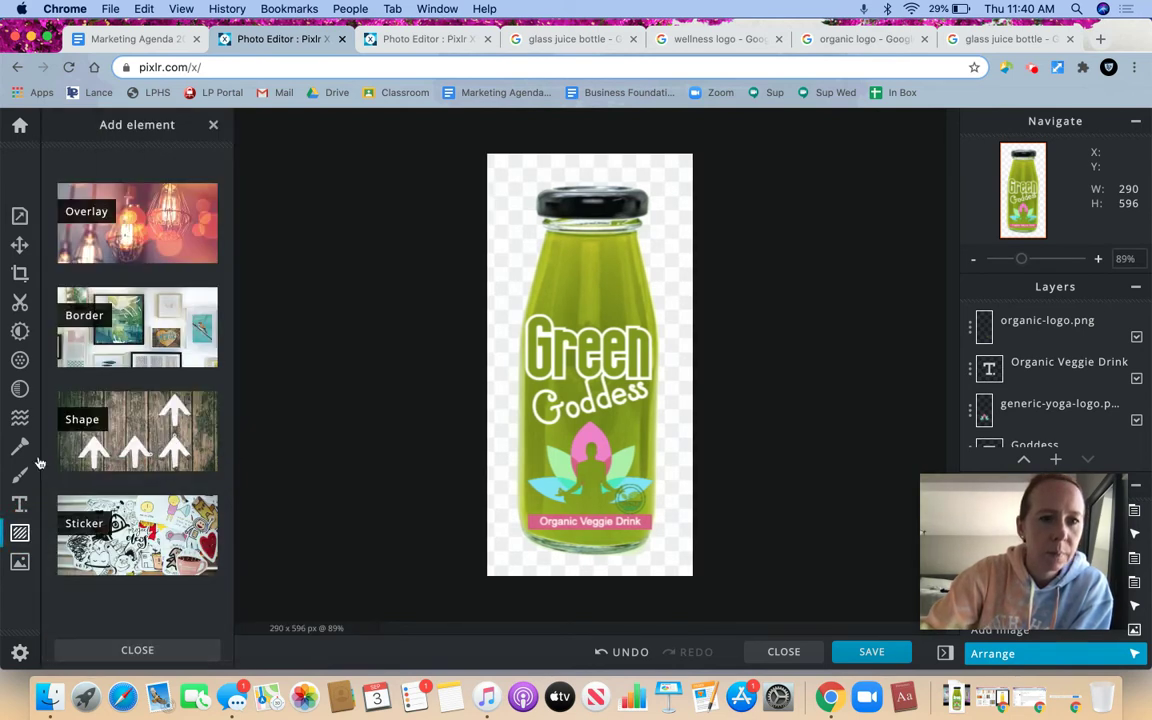
{"action": "left_click", "coordinate": [98, 452]}
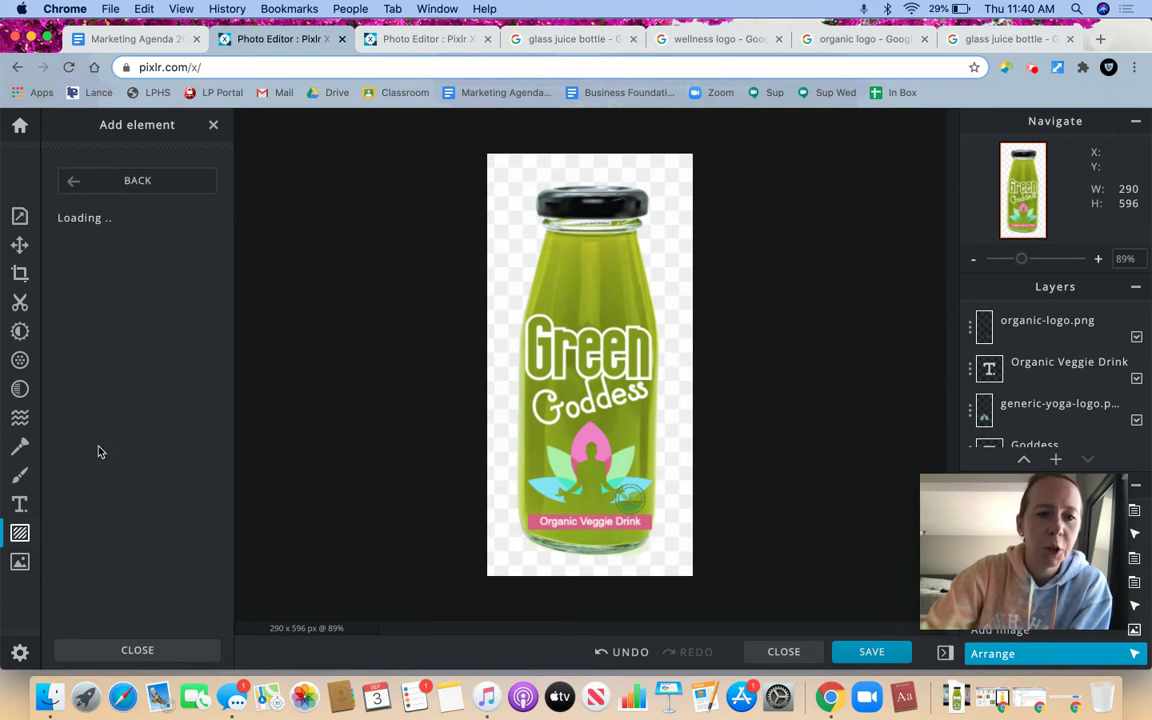
{"action": "scroll", "coordinate": [99, 453], "scroll_direction": "down", "scroll_amount": 1}
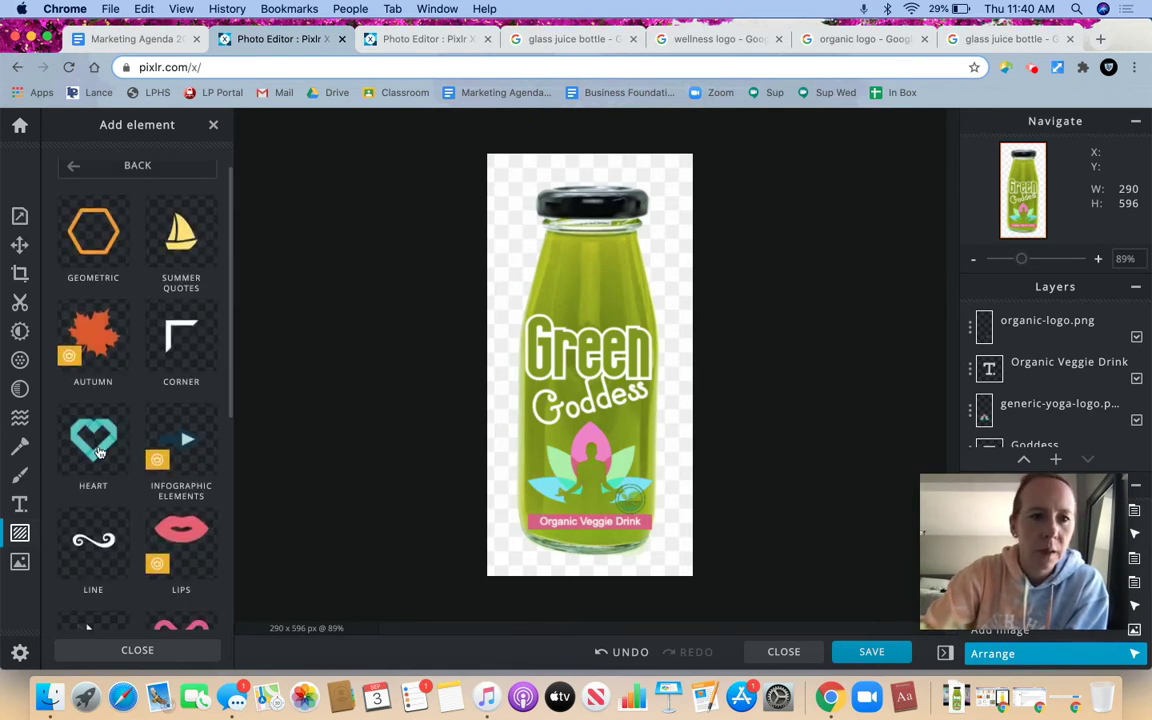
{"action": "left_click", "coordinate": [92, 257]}
{"action": "scroll", "coordinate": [120, 446], "scroll_direction": "down", "scroll_amount": 5}
{"action": "scroll", "coordinate": [120, 447], "scroll_direction": "down", "scroll_amount": 15}
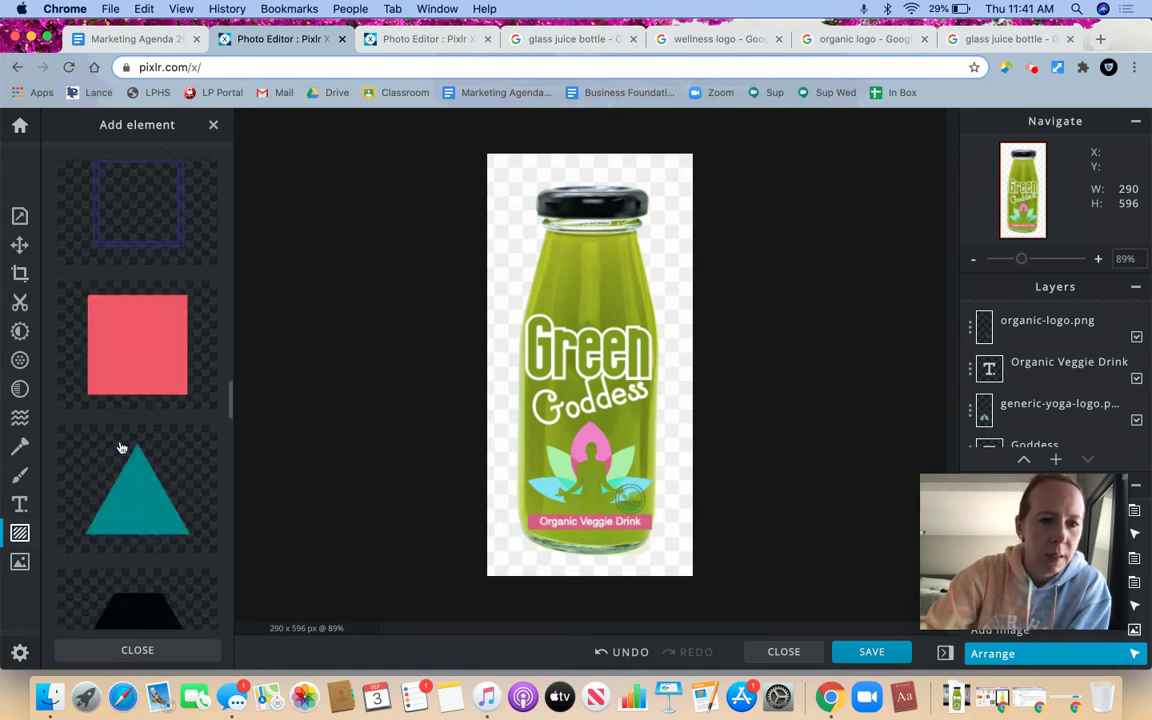
{"action": "scroll", "coordinate": [120, 447], "scroll_direction": "down", "scroll_amount": 8}
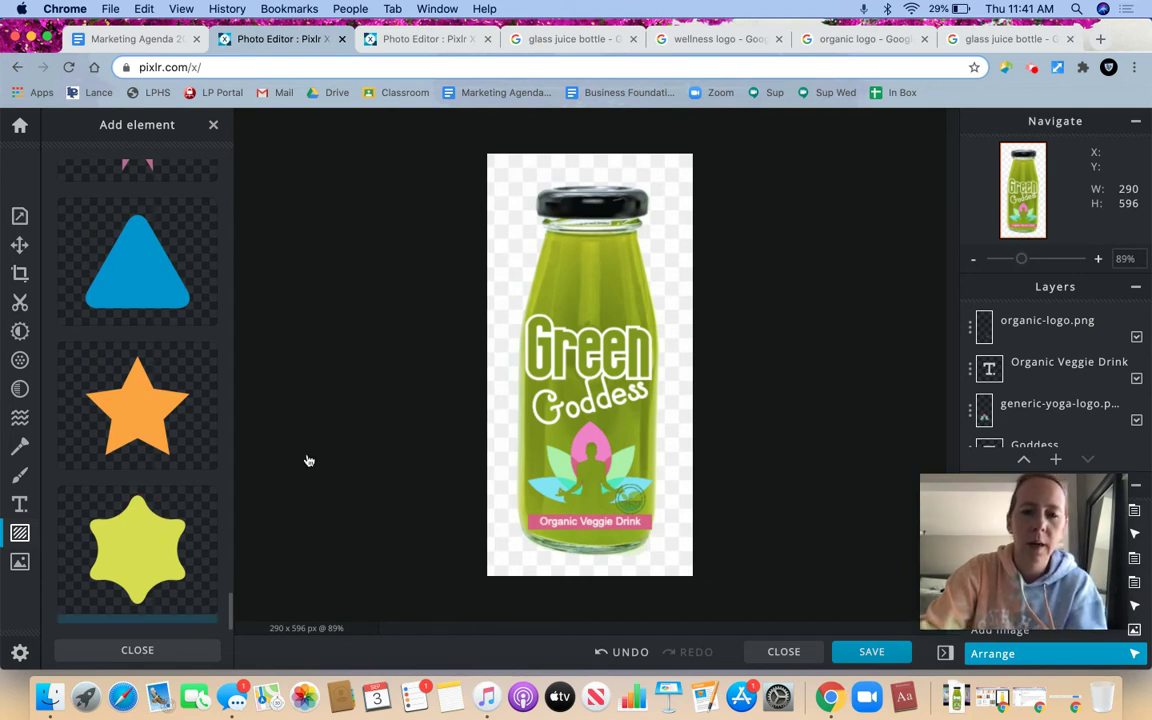
{"action": "left_click", "coordinate": [150, 562]}
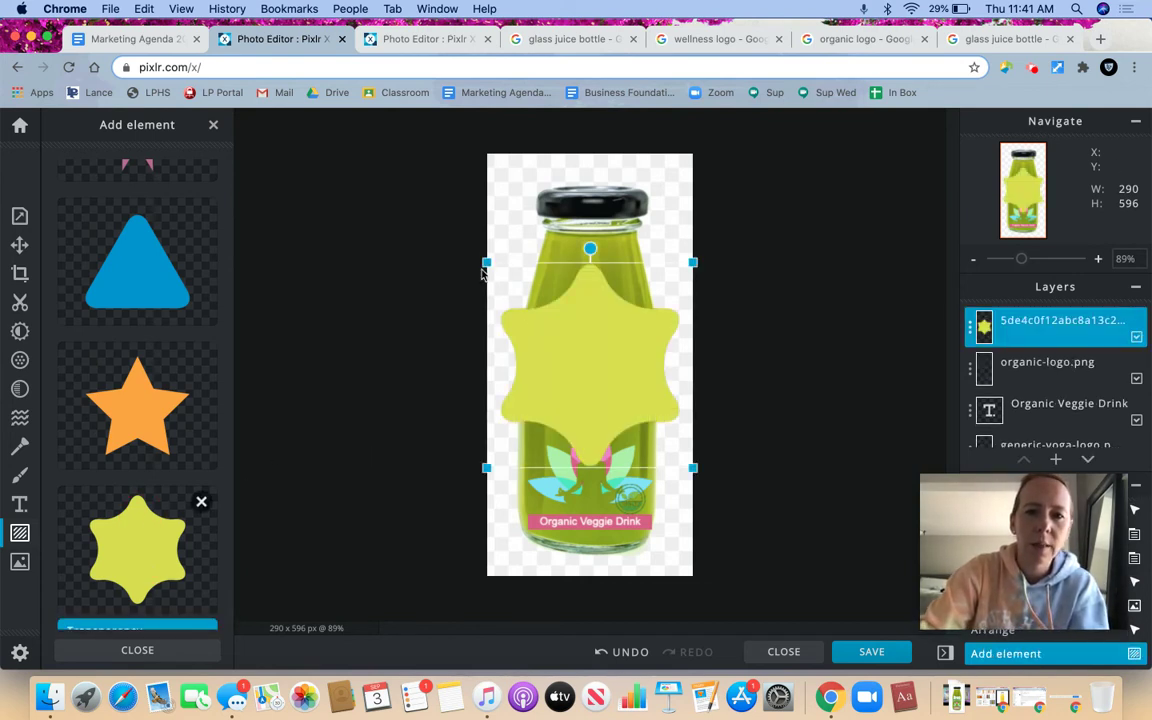
Shrink the yellow-green star to about the bottle's width and centre it over the "Green Goddess" text.
{"action": "left_click_drag", "start_coordinate": [486, 260], "coordinate": [575, 345]}
{"action": "left_click_drag", "start_coordinate": [618, 385], "coordinate": [565, 320]}
{"action": "left_click", "coordinate": [643, 418]}
{"action": "left_click_drag", "start_coordinate": [643, 418], "coordinate": [657, 430]}
{"action": "left_click_drag", "start_coordinate": [597, 376], "coordinate": [593, 378]}
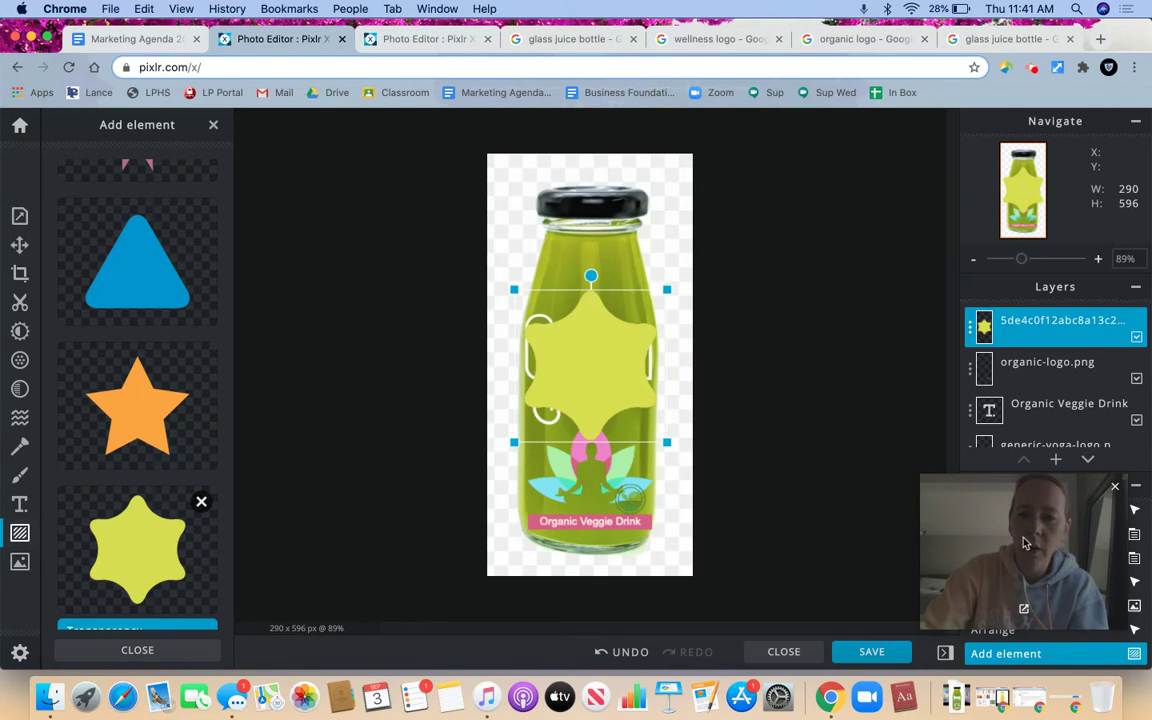
{"action": "left_click_drag", "start_coordinate": [1024, 543], "coordinate": [155, 533]}
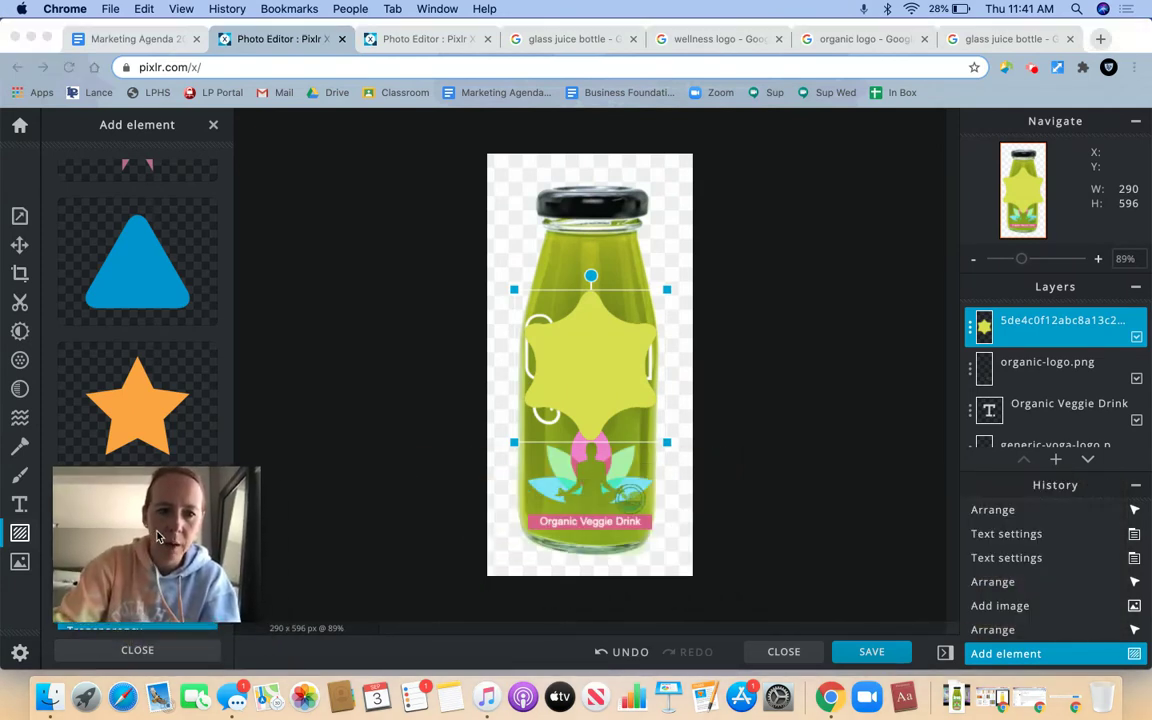
{"action": "left_click", "coordinate": [557, 363]}
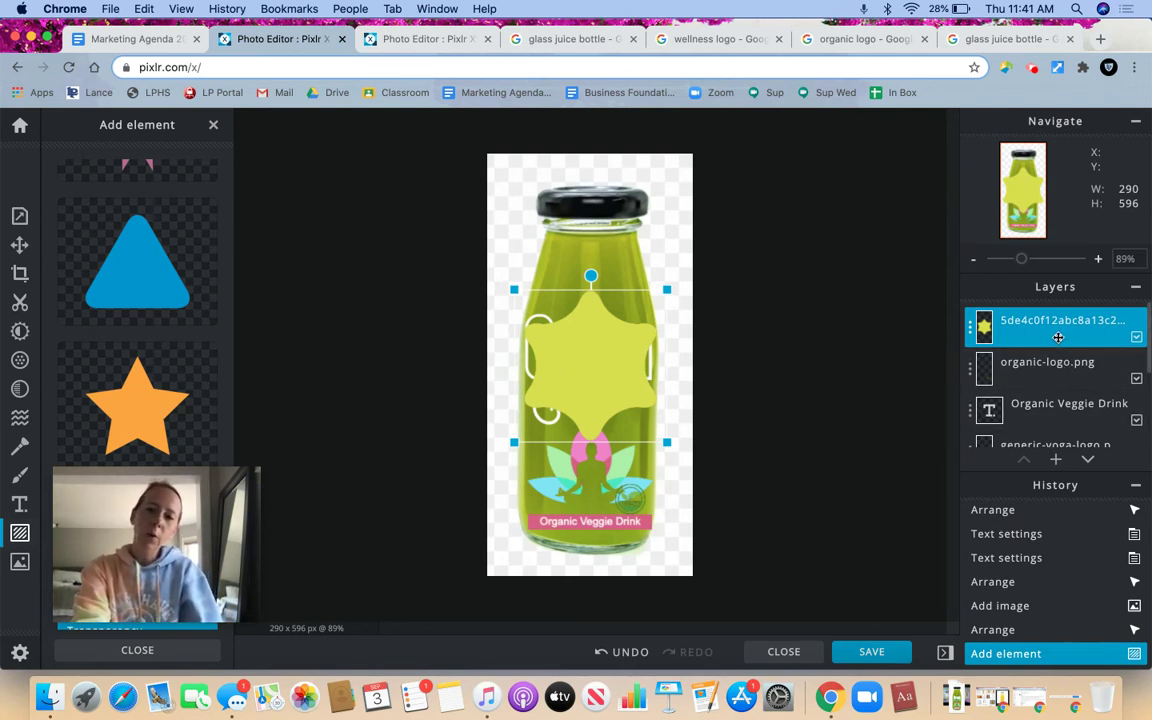
Move the star layer beneath the "Green" text layer, directly above the Background, and finish adding elements.
{"action": "left_click_drag", "start_coordinate": [1058, 328], "coordinate": [1073, 380]}
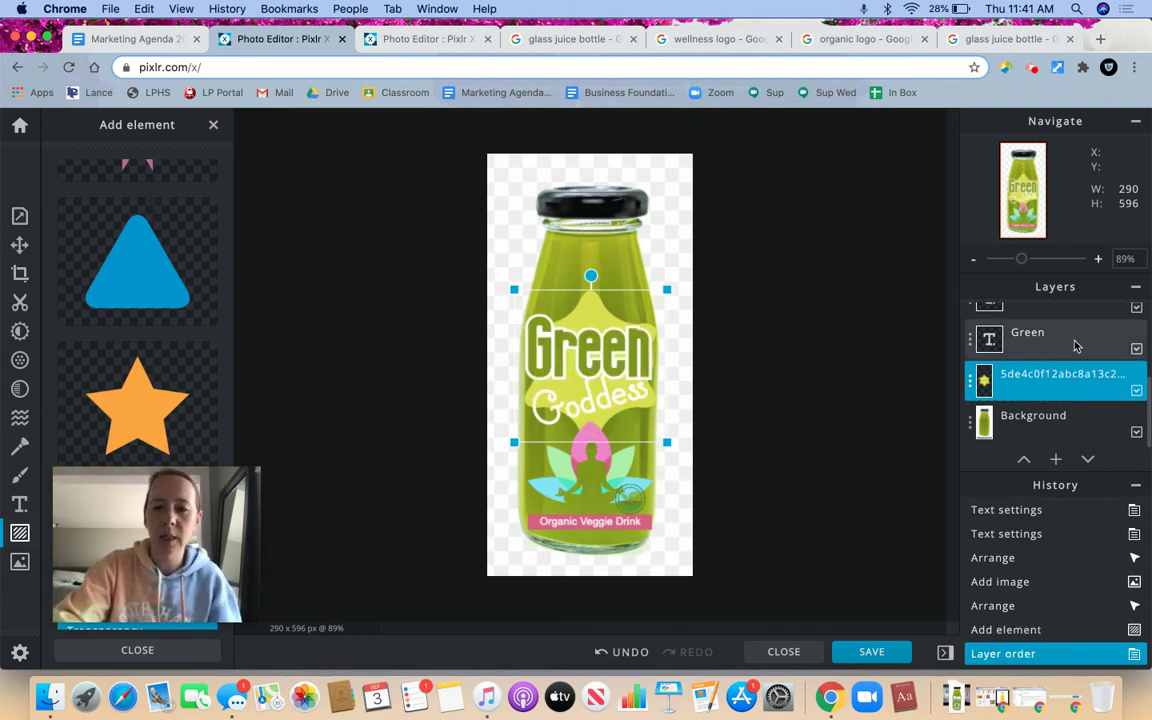
{"action": "mouse_move", "coordinate": [1030, 395]}
{"action": "left_mouse_down"}
{"action": "mouse_move", "coordinate": [1028, 353]}
{"action": "mouse_move", "coordinate": [1028, 382]}
{"action": "left_mouse_up"}
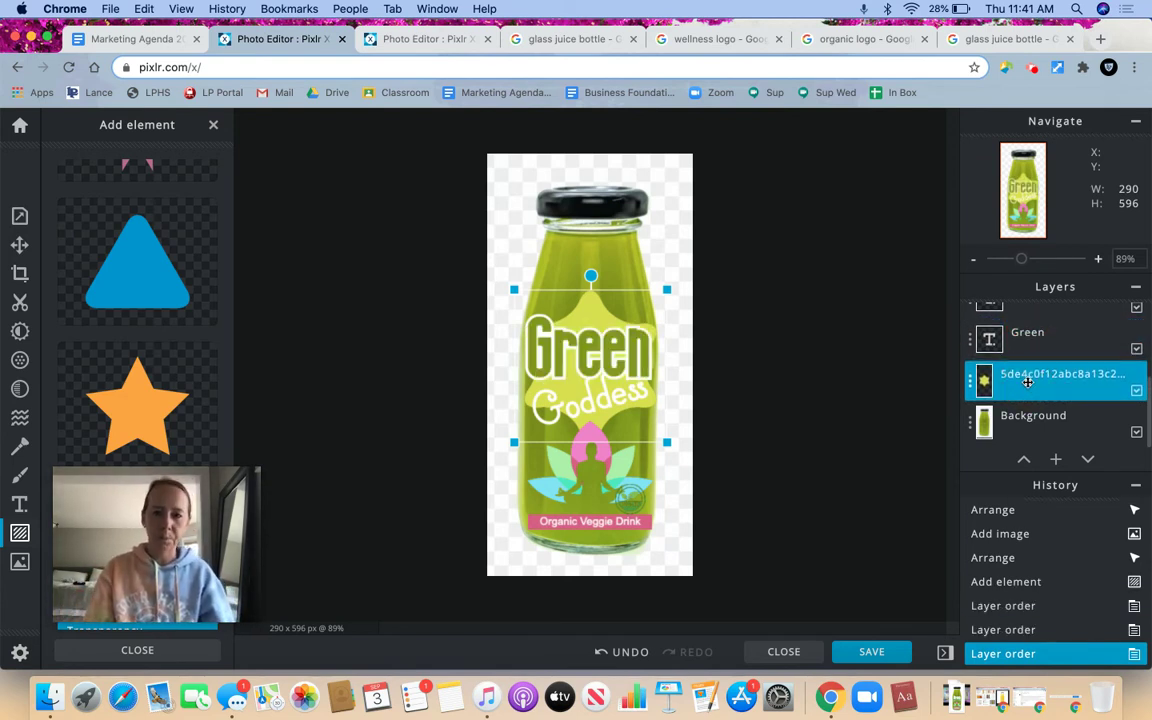
{"action": "left_click", "coordinate": [890, 456]}
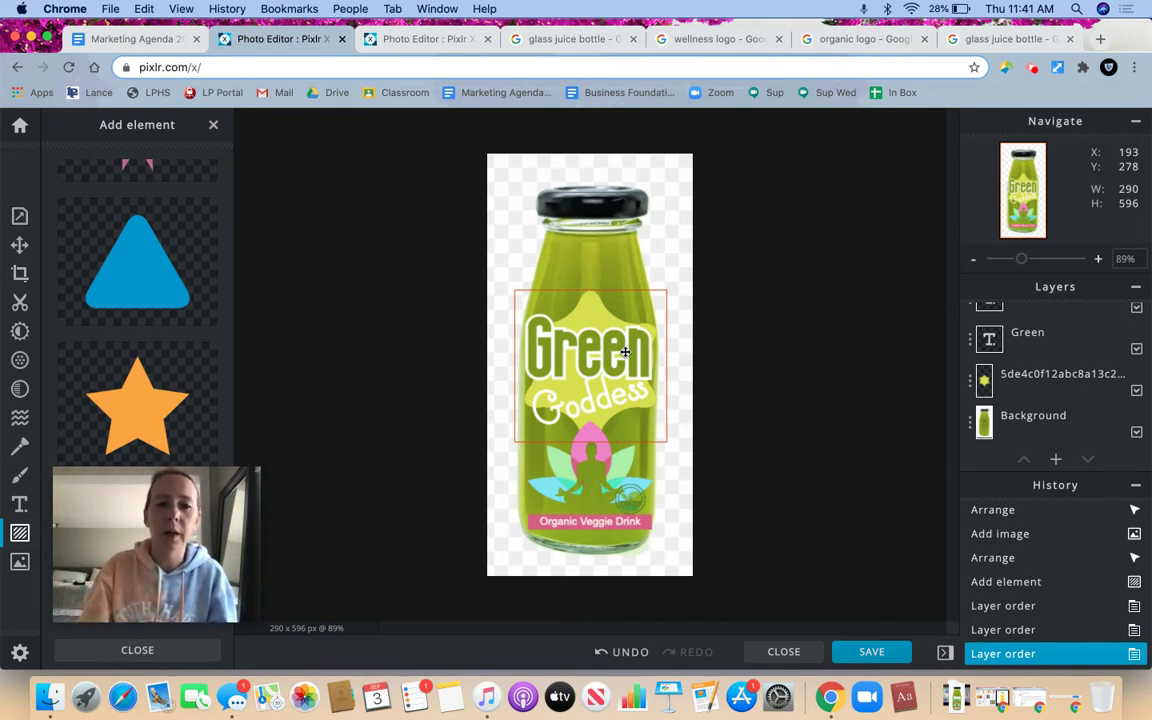
{"action": "left_click", "coordinate": [214, 128]}
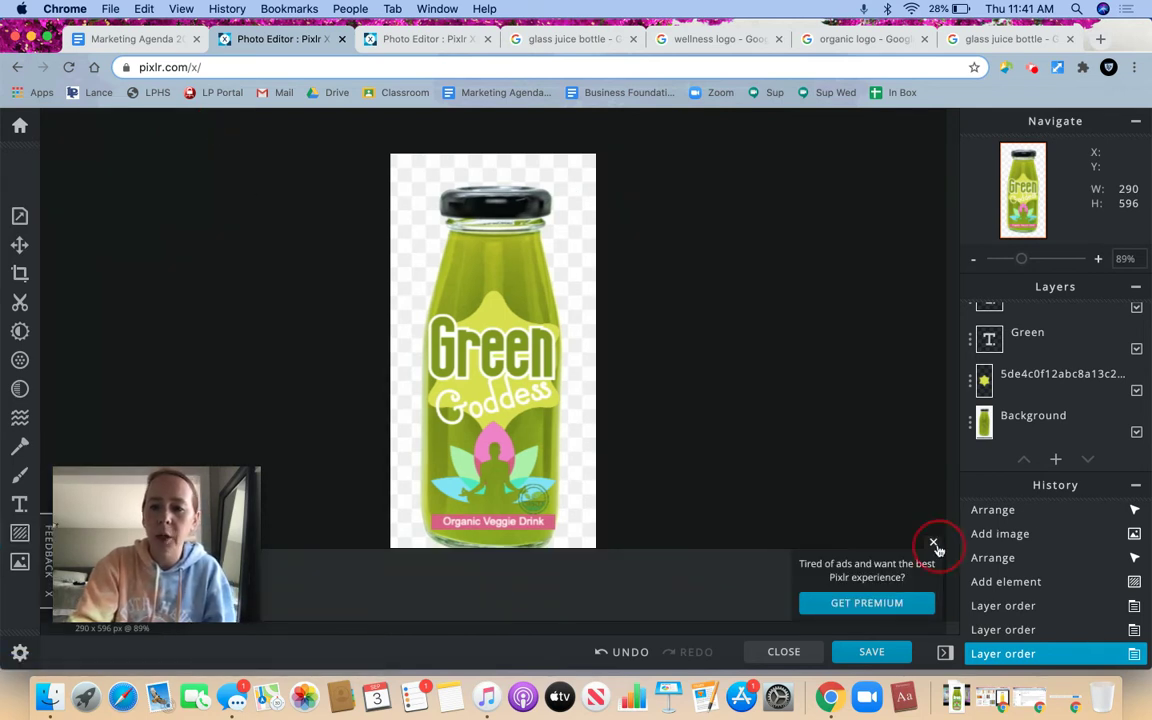
Switch to the other Pixlr X document and open big-juice-bottle-mockup.jpg from the history there.
{"action": "left_click", "coordinate": [933, 543]}
{"action": "left_click_drag", "start_coordinate": [251, 520], "coordinate": [1080, 494]}
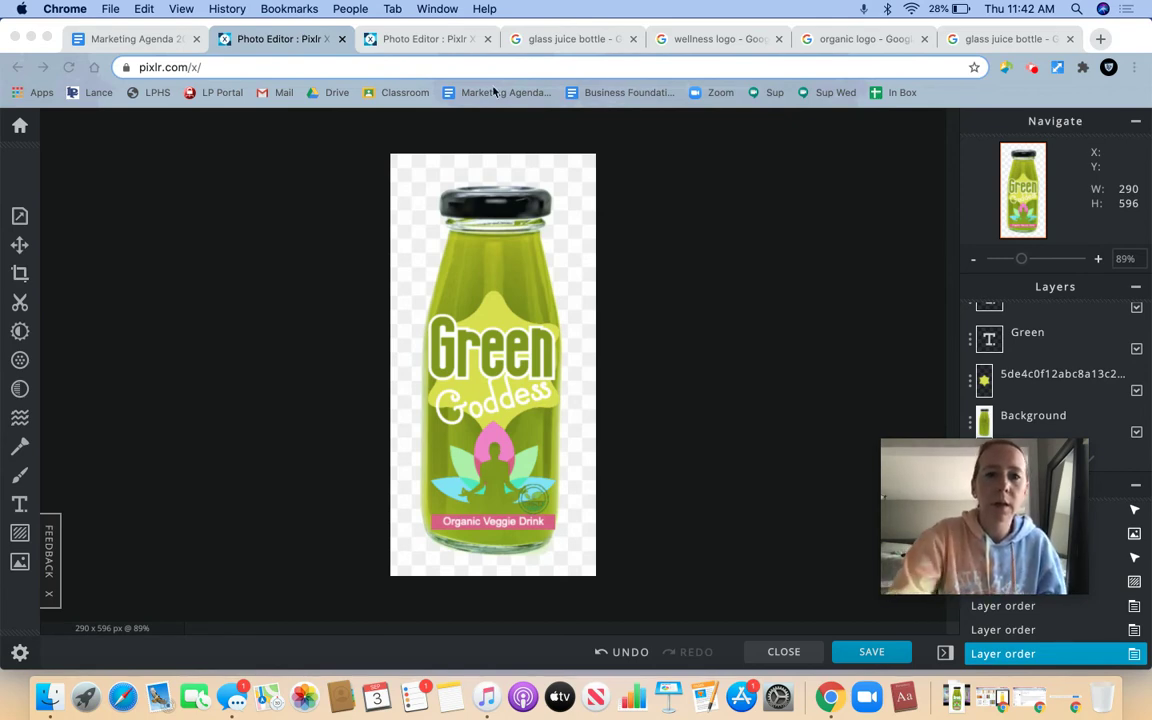
{"action": "left_click", "coordinate": [395, 39]}
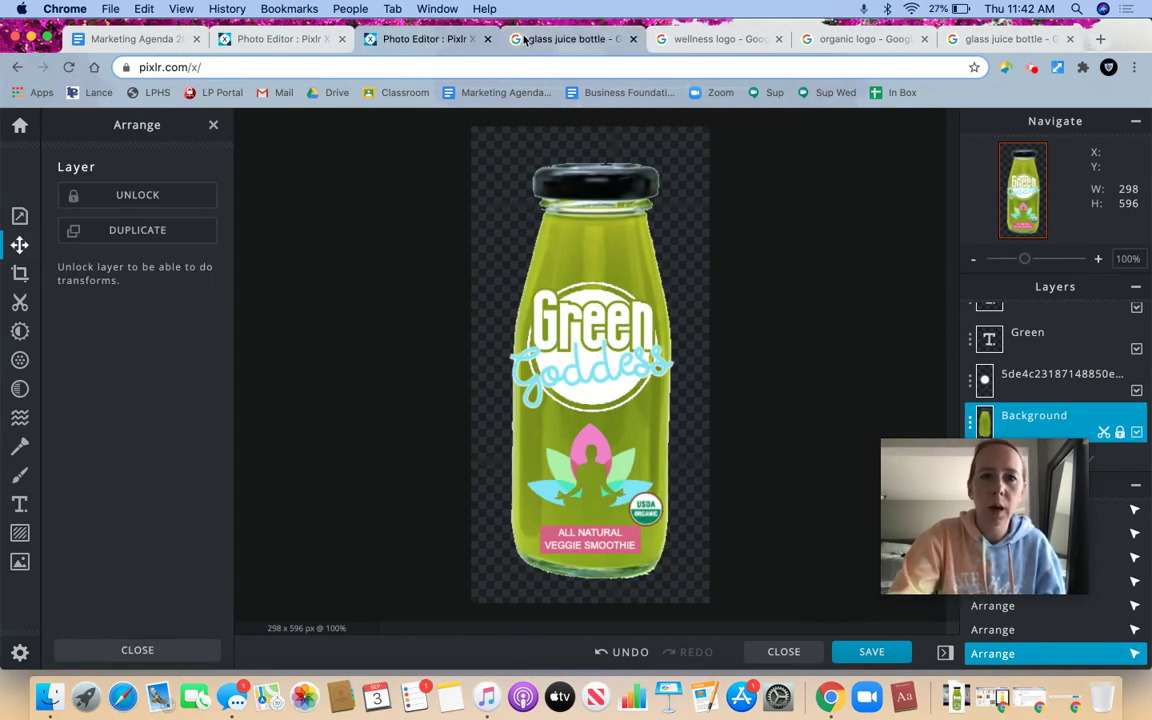
{"action": "left_click", "coordinate": [524, 39]}
{"action": "left_click", "coordinate": [450, 38]}
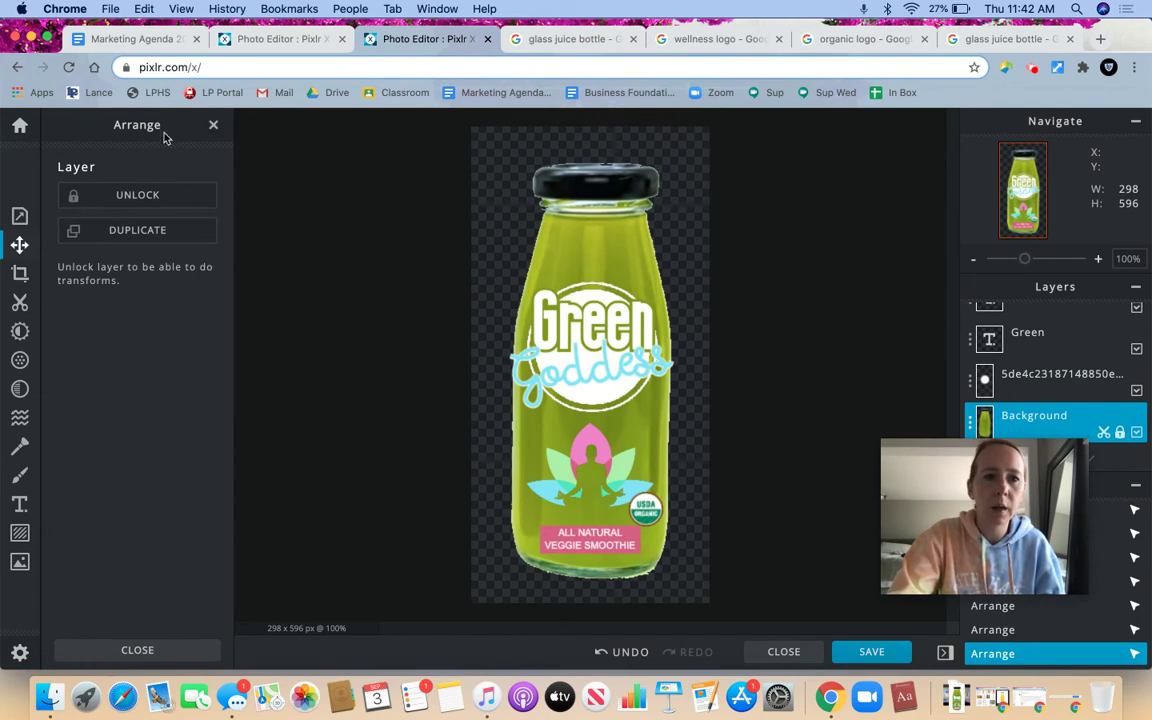
{"action": "left_click", "coordinate": [19, 125]}
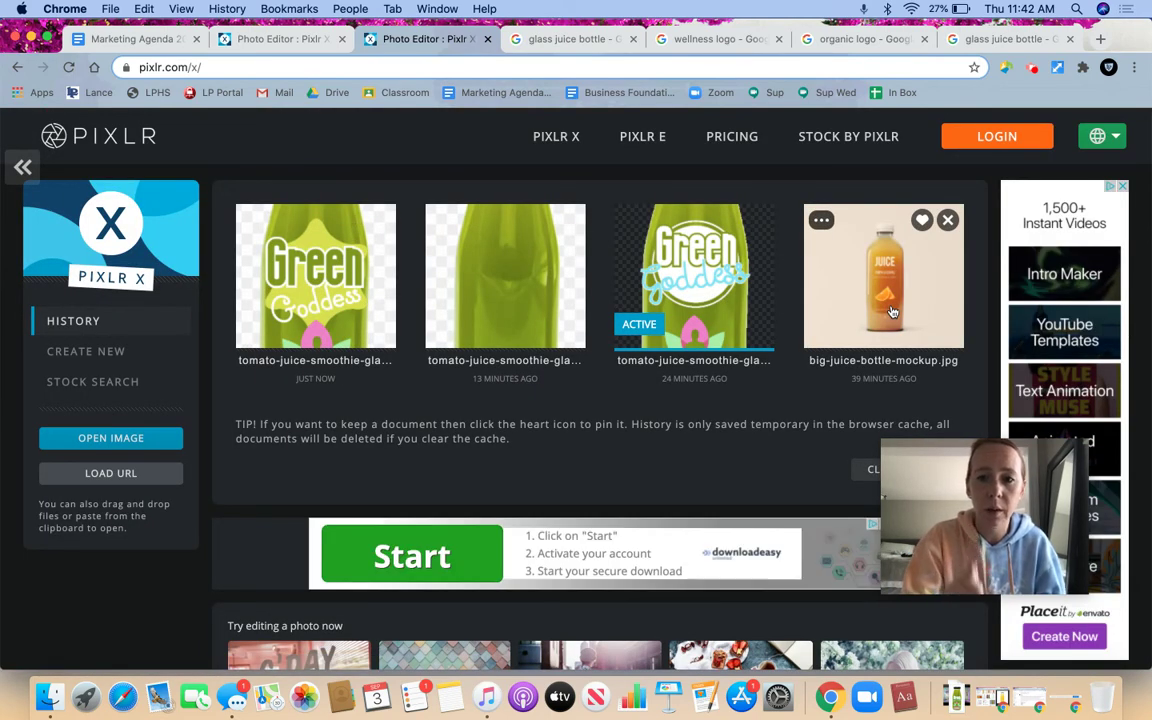
{"action": "left_click", "coordinate": [893, 312]}
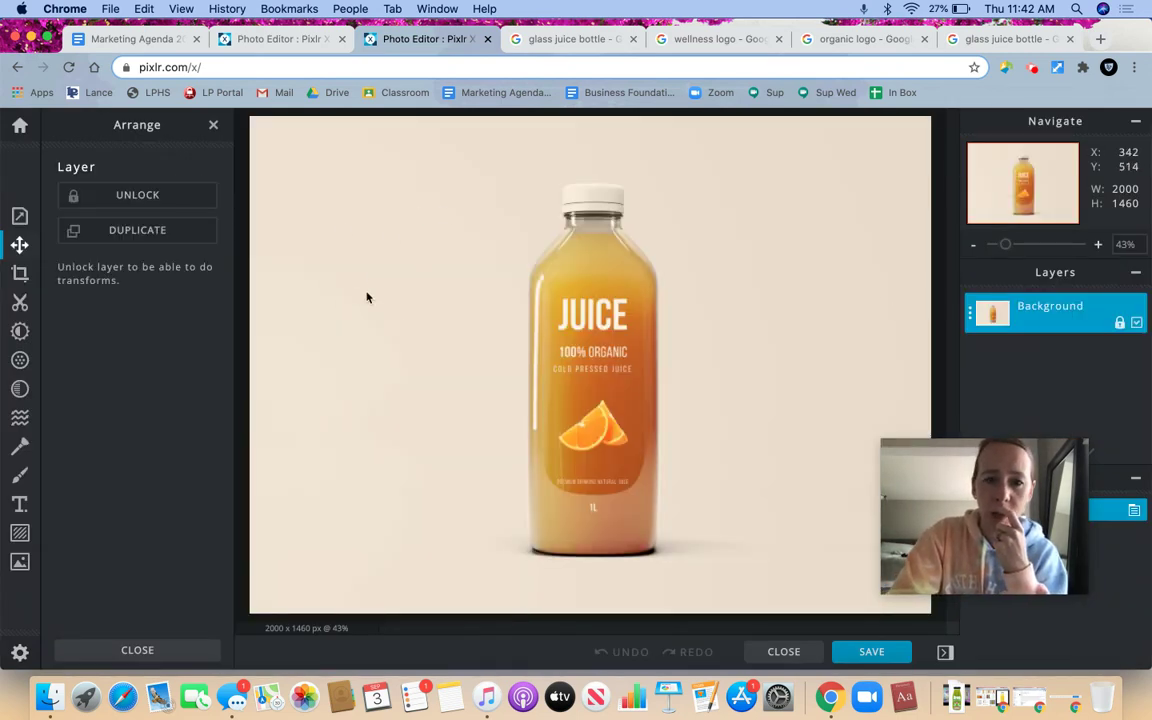
Try to remove the beige background around the juice bottle with the Magic cutout in Remove mode, and undo it.
{"action": "left_click", "coordinate": [20, 305]}
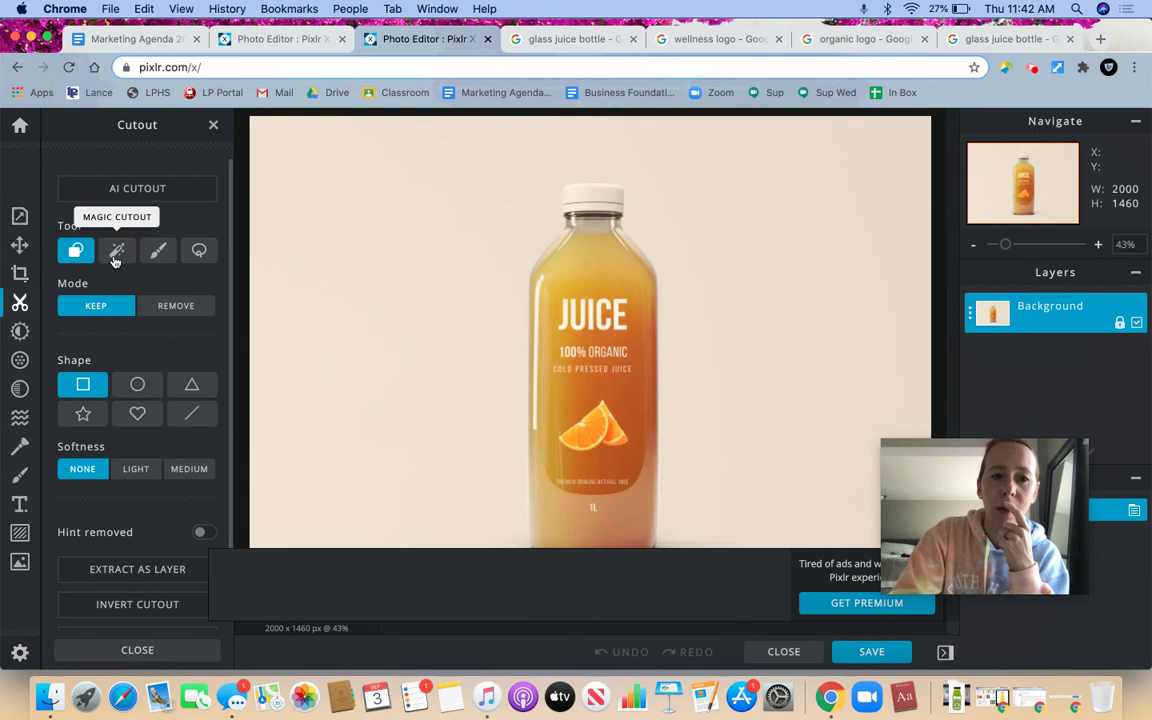
{"action": "left_click", "coordinate": [116, 255]}
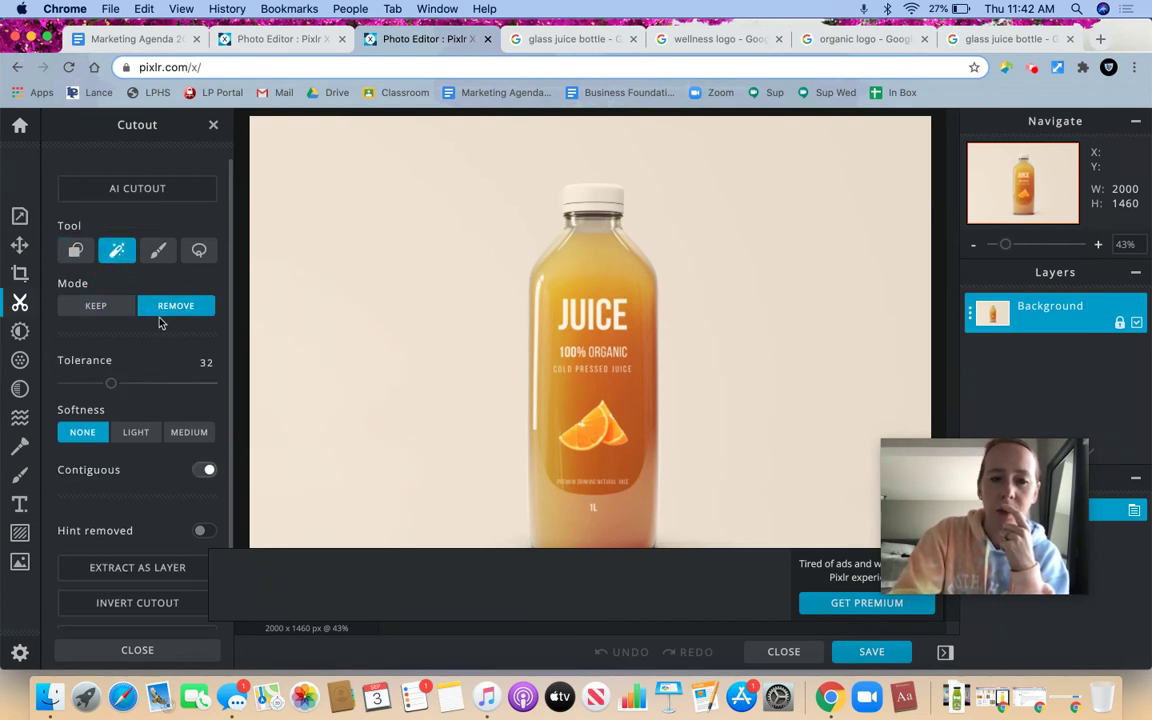
{"action": "left_click", "coordinate": [386, 229]}
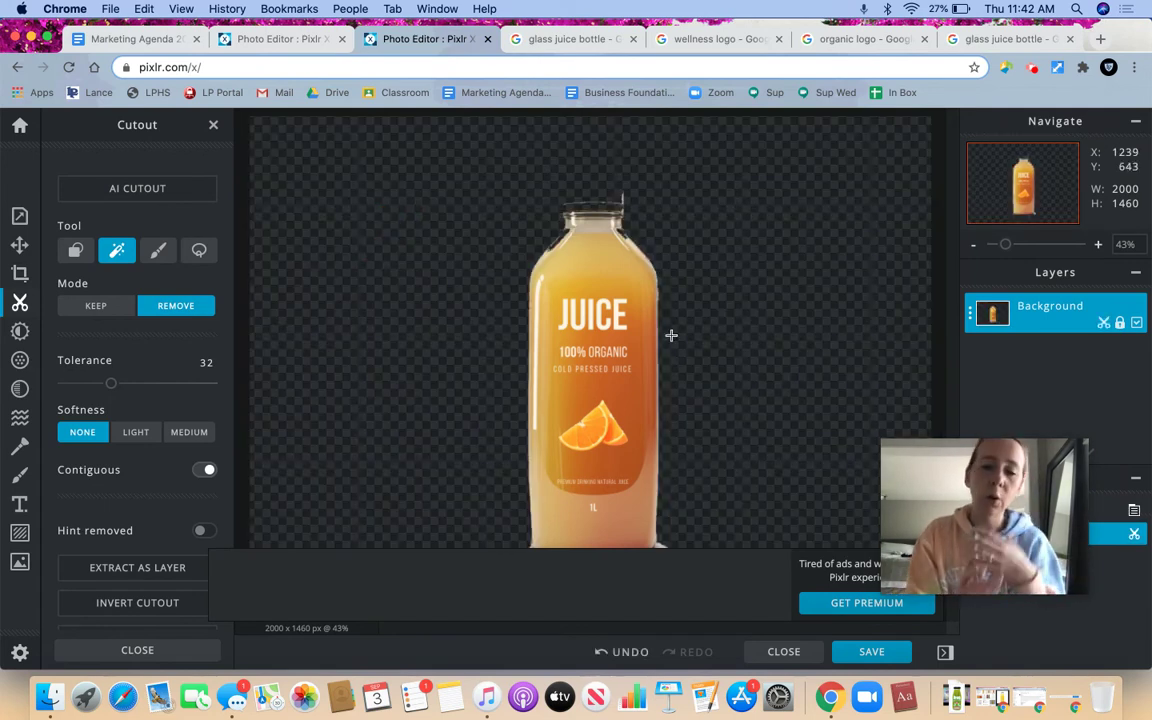
{"action": "key", "text": "super+z"}
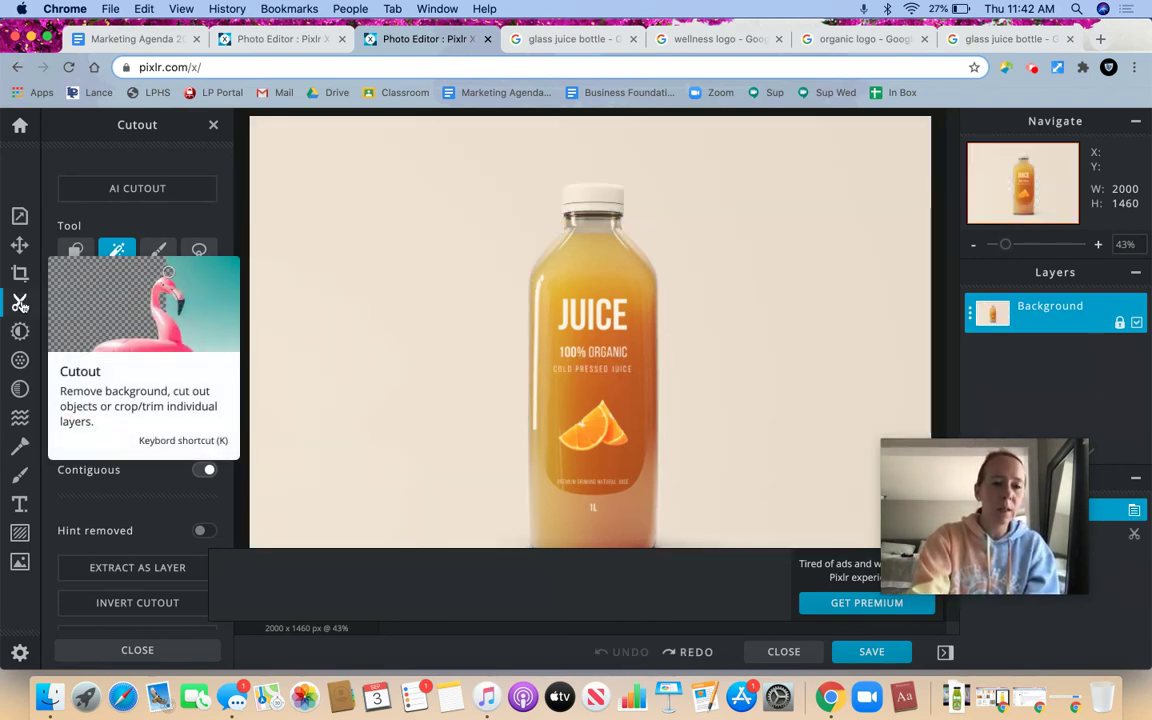
{"action": "left_click", "coordinate": [118, 254]}
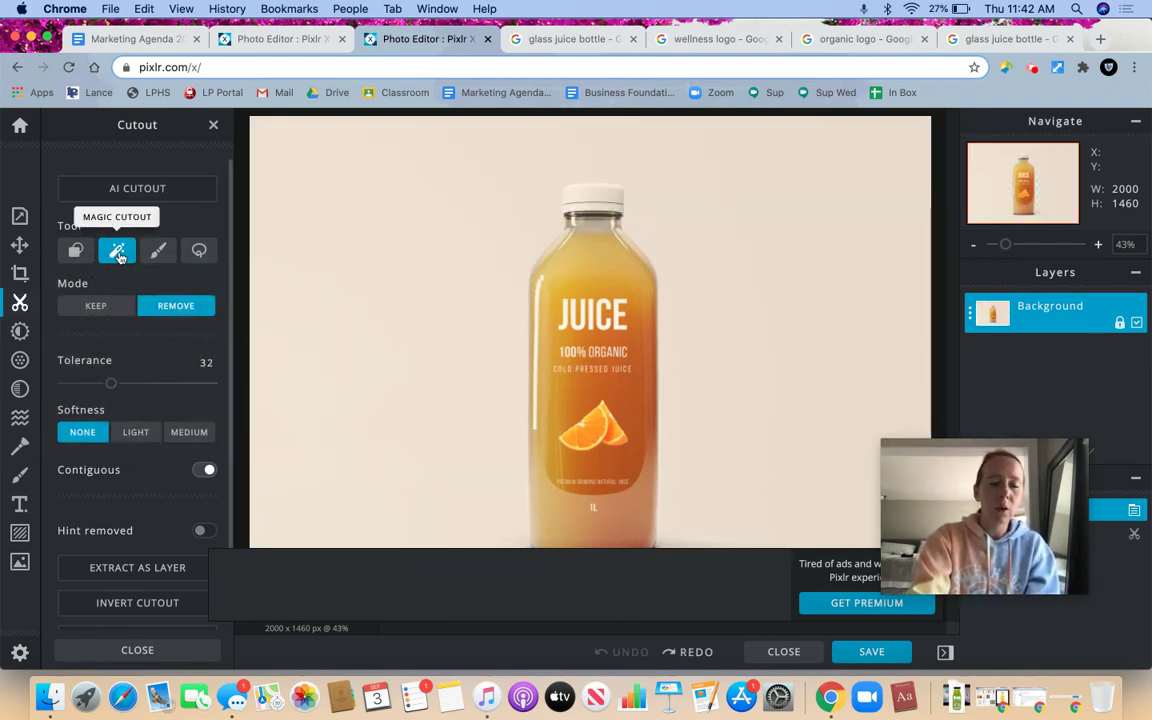
{"action": "left_click", "coordinate": [390, 276]}
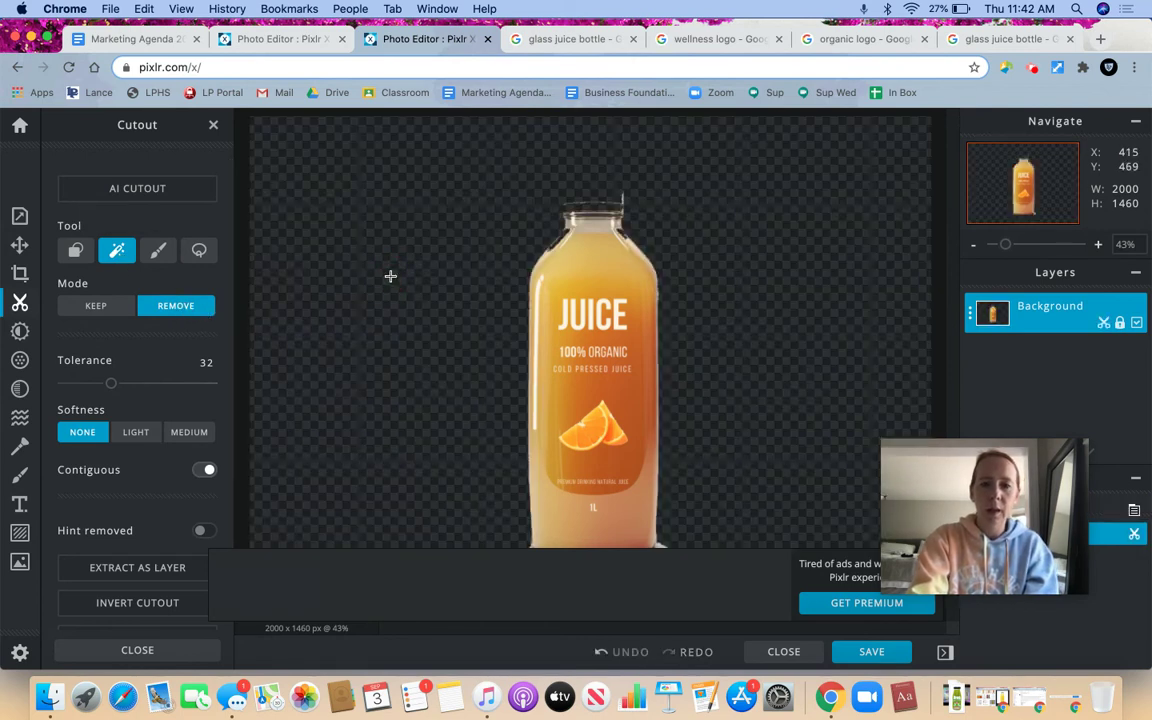
{"action": "key", "text": "super+z"}
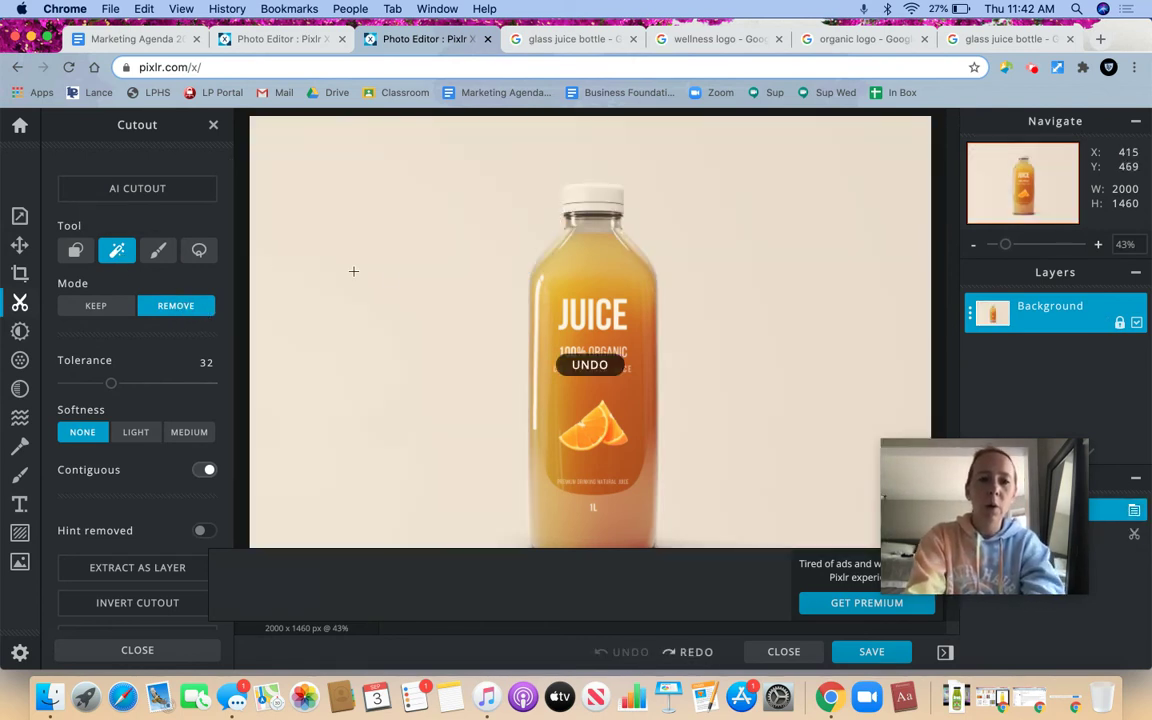
Try erasing part of the beige background beside the bottle with the 50 px cutout brush, and undo it.
{"action": "left_click", "coordinate": [75, 250]}
{"action": "left_click", "coordinate": [152, 259]}
{"action": "mouse_move", "coordinate": [321, 198]}
{"action": "left_mouse_down"}
{"action": "mouse_move", "coordinate": [317, 262]}
{"action": "mouse_move", "coordinate": [439, 191]}
{"action": "mouse_move", "coordinate": [300, 242]}
{"action": "mouse_move", "coordinate": [304, 199]}
{"action": "mouse_move", "coordinate": [384, 213]}
{"action": "left_mouse_up"}
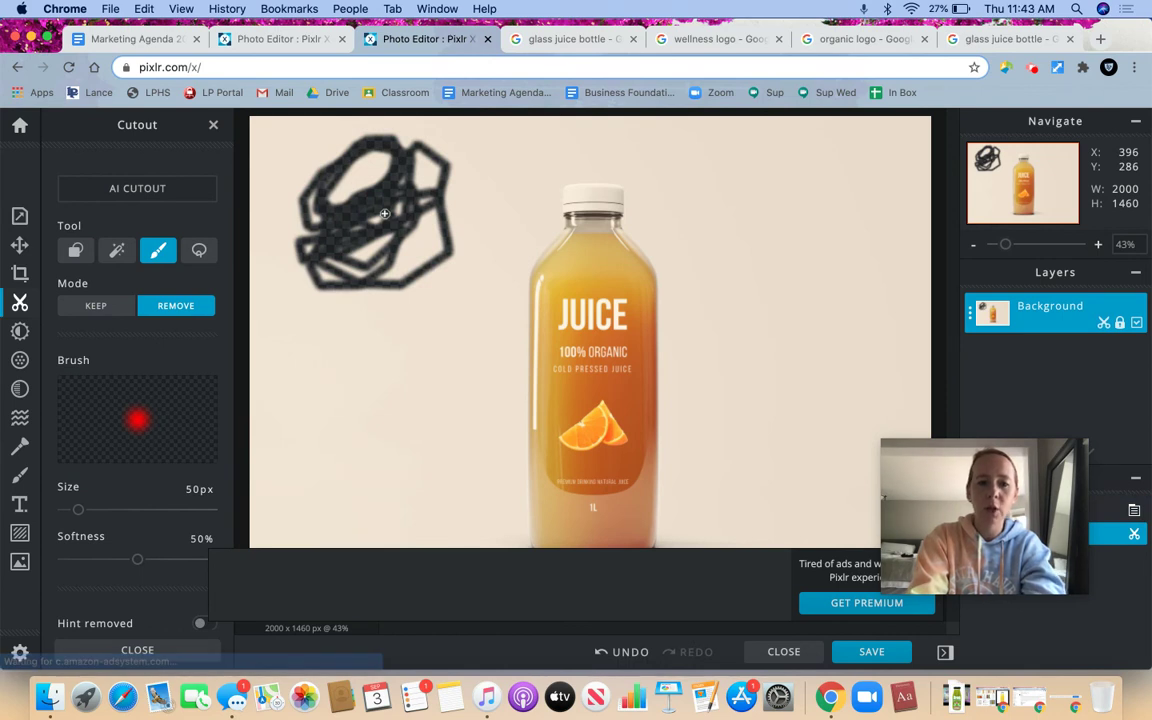
{"action": "key", "text": "super+z"}
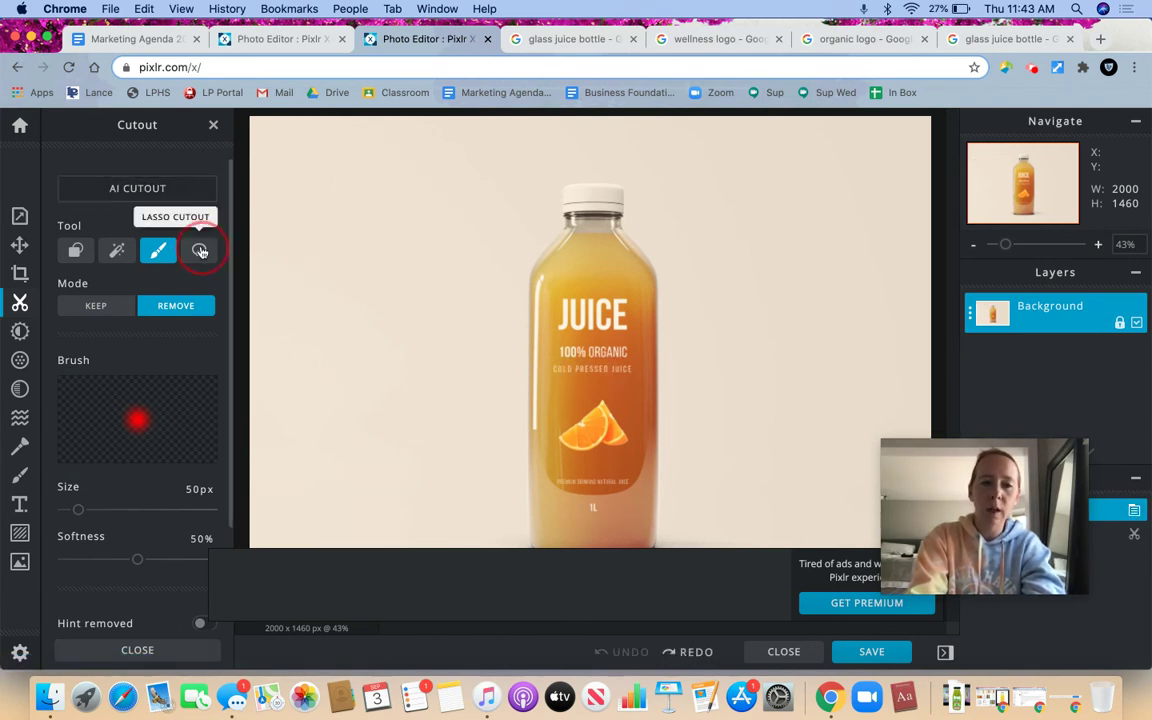
Try removing the bottle's cap area with a freehand Lasso cutout in Remove mode, and undo it.
{"action": "left_click", "coordinate": [200, 251]}
{"action": "mouse_move", "coordinate": [553, 223]}
{"action": "left_mouse_down"}
{"action": "mouse_move", "coordinate": [637, 227]}
{"action": "mouse_move", "coordinate": [680, 193]}
{"action": "mouse_move", "coordinate": [609, 169]}
{"action": "mouse_move", "coordinate": [543, 190]}
{"action": "mouse_move", "coordinate": [544, 224]}
{"action": "left_mouse_up"}
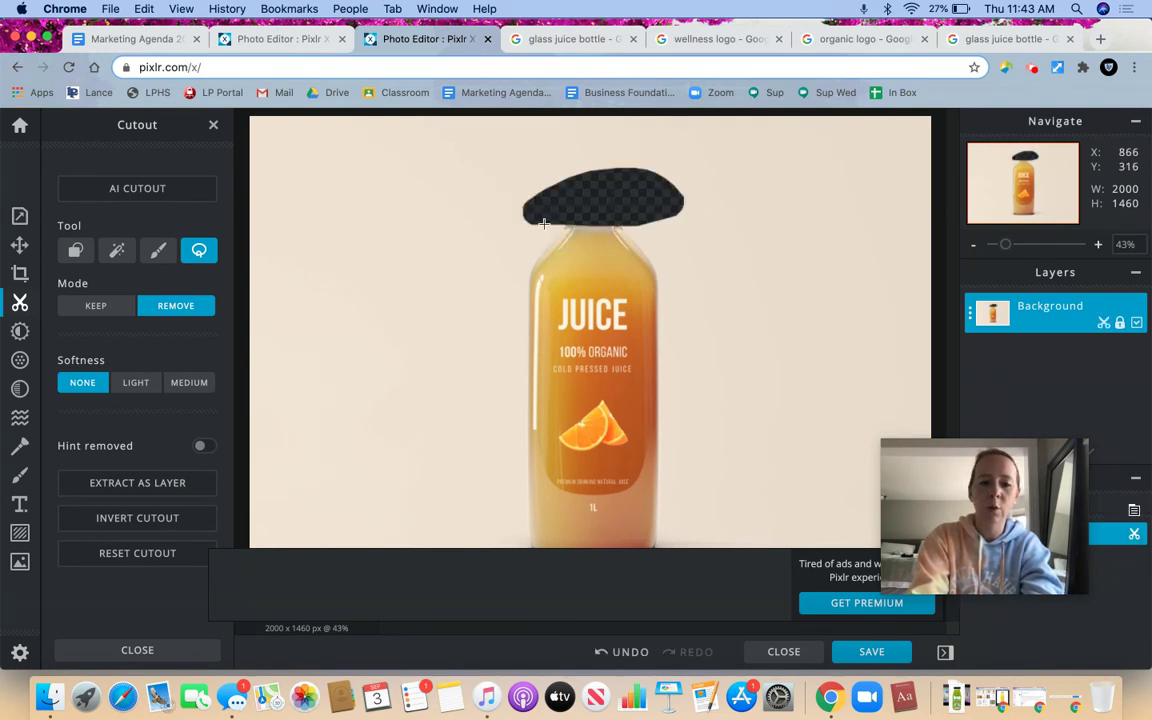
{"action": "key", "text": "super+z"}
Try keeping only a rectangle around the bottle's cap and shoulders with the Shape cutout, undo it and choose Remove mode.
{"action": "left_click", "coordinate": [74, 251]}
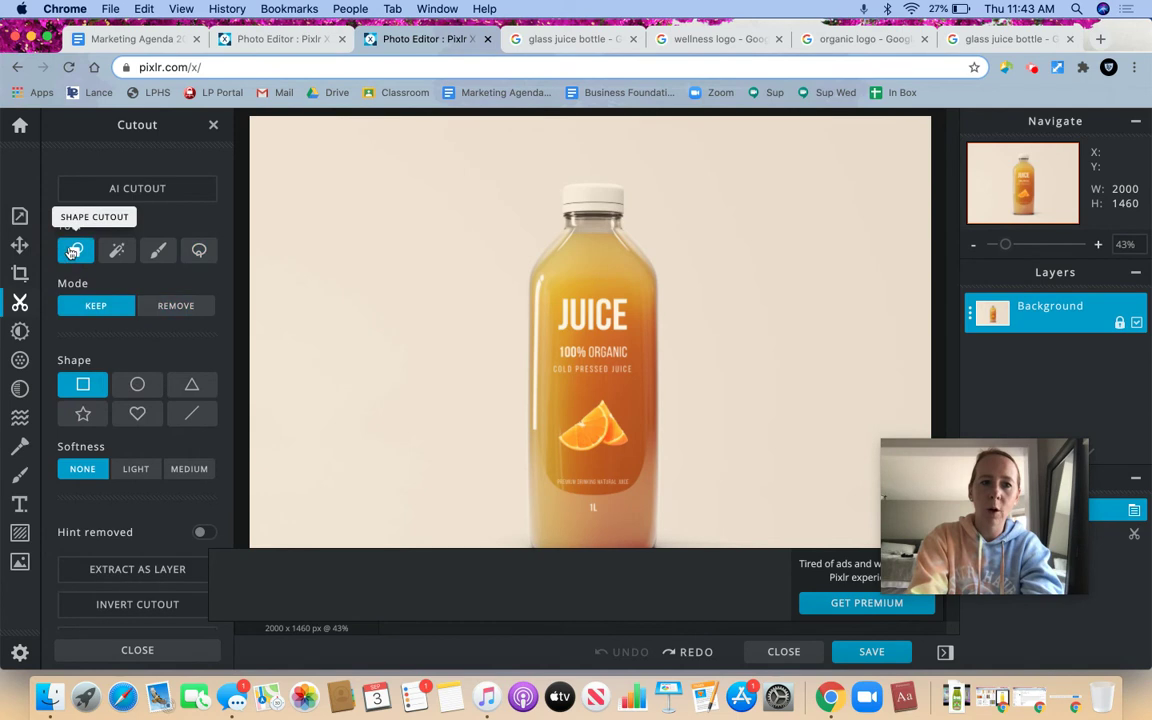
{"action": "left_click_drag", "start_coordinate": [516, 184], "coordinate": [702, 297]}
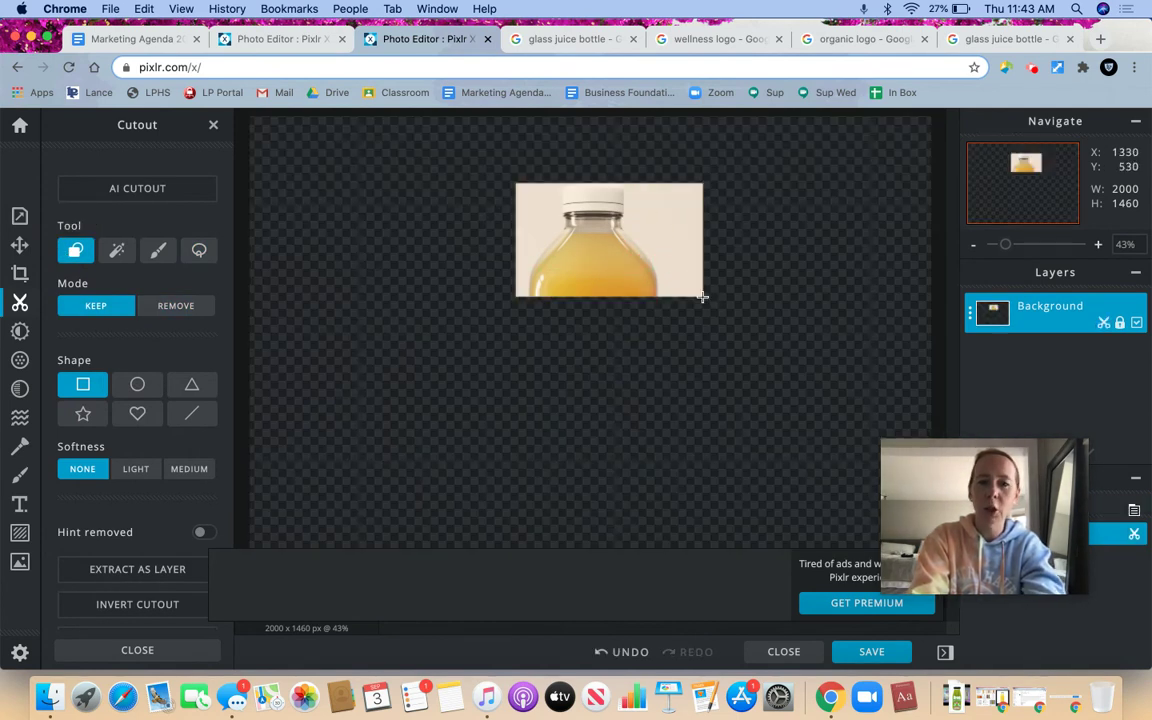
{"action": "key", "text": "super+z"}
{"action": "left_click", "coordinate": [170, 306]}
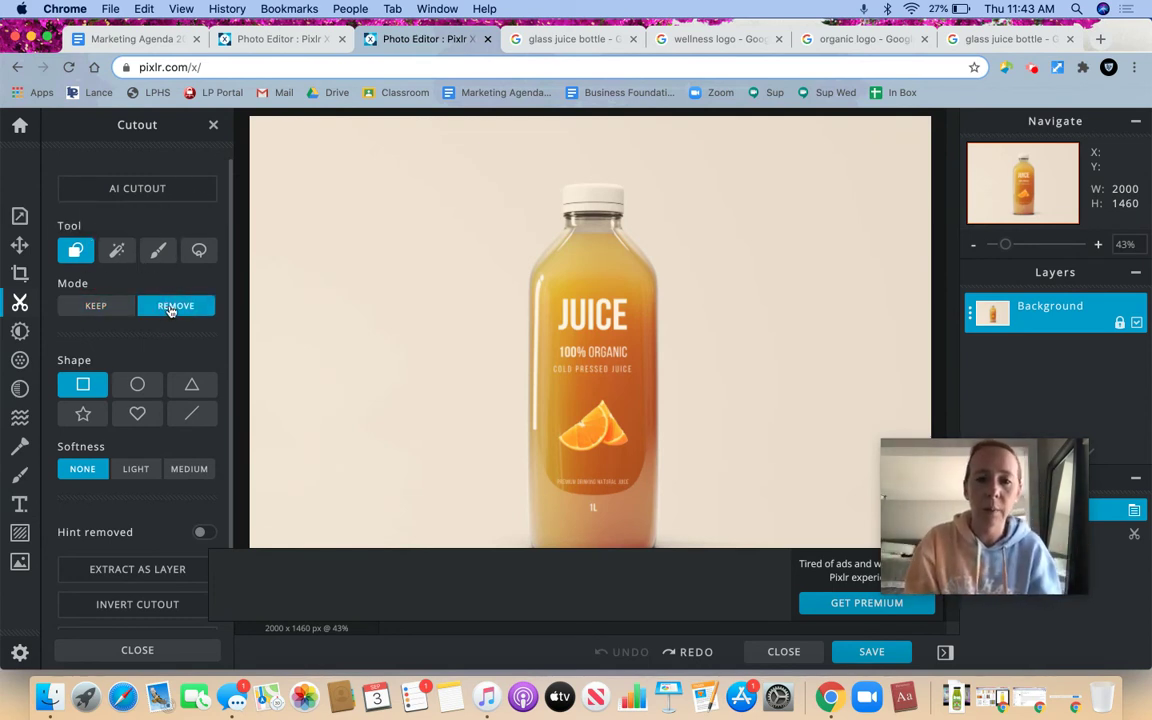
{"action": "left_click", "coordinate": [20, 333]}
{"action": "left_click", "coordinate": [20, 362]}
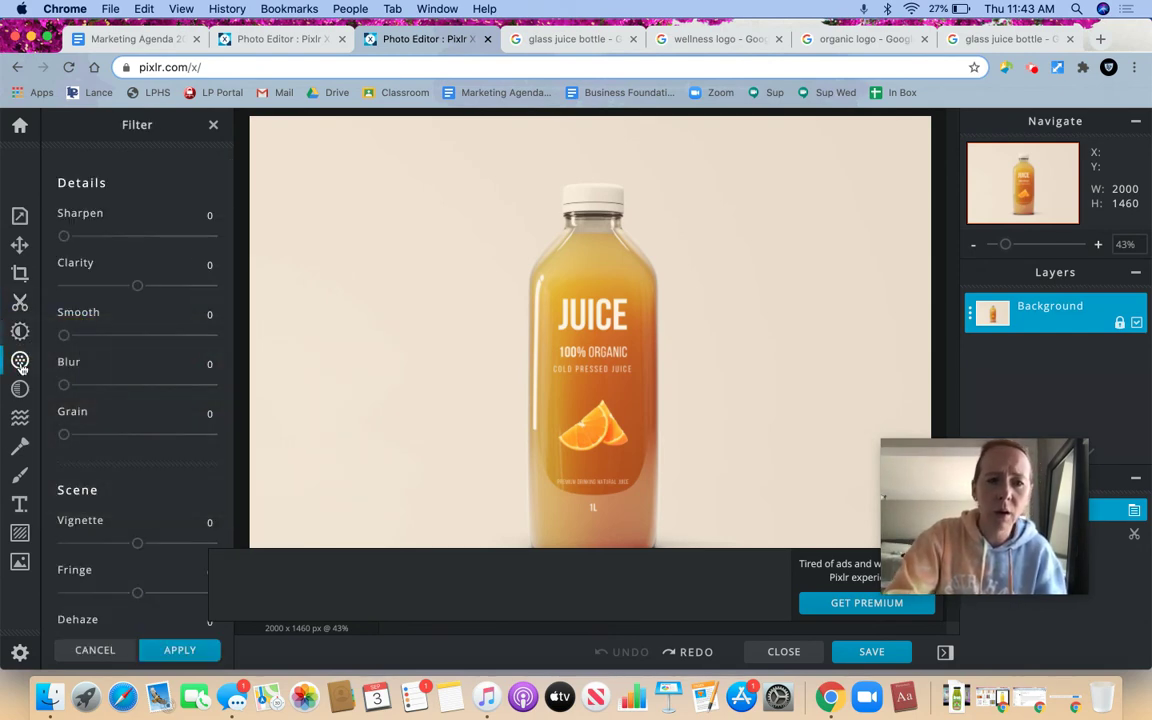
{"action": "left_click", "coordinate": [20, 388]}
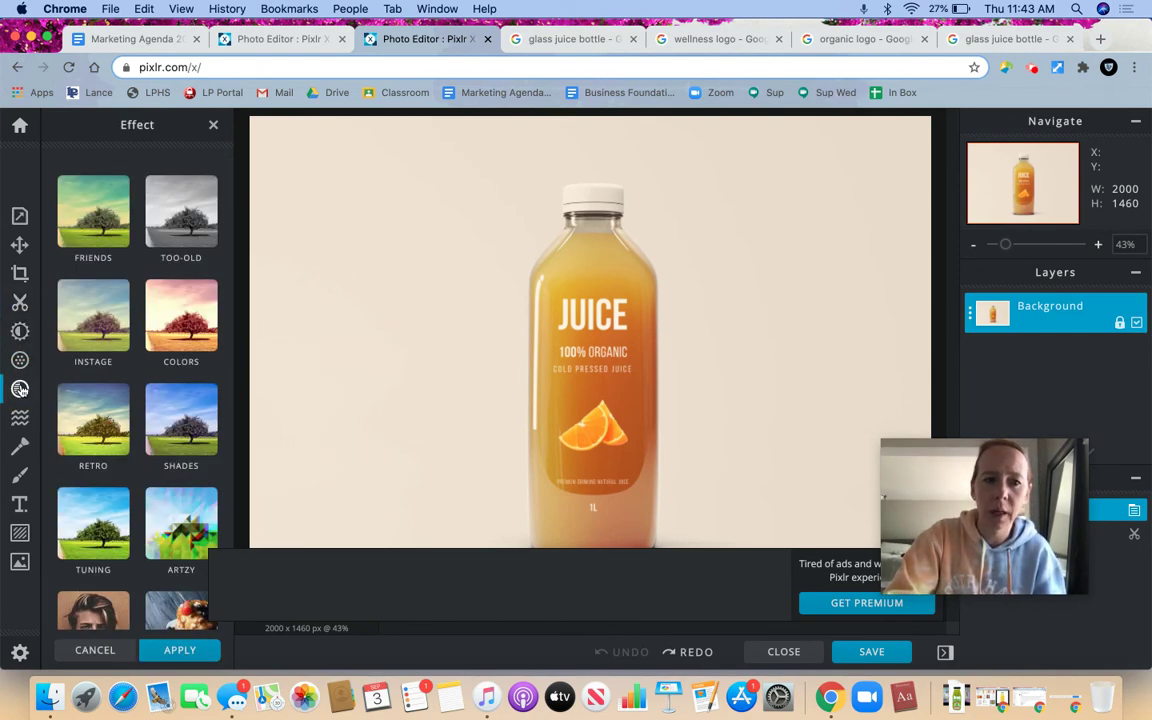
{"action": "left_click", "coordinate": [20, 420]}
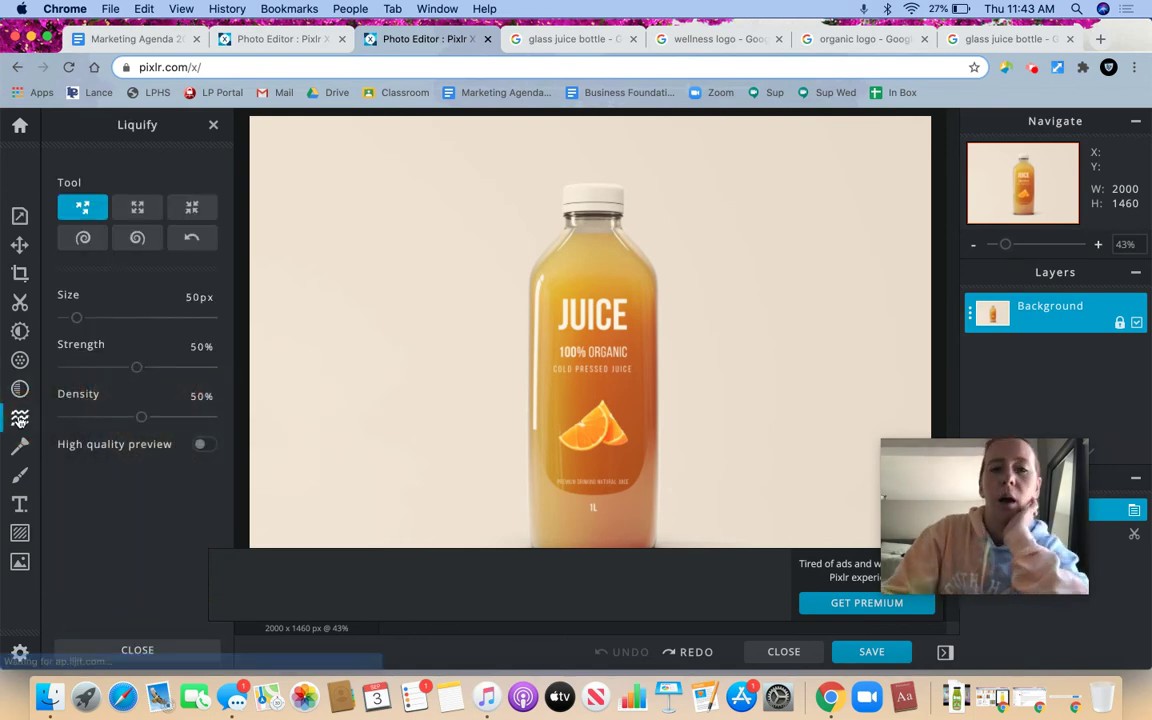
Remove the JUICE lettering from the bottle with the Retouch healing tool, using the Infill method at 50 px.
{"action": "left_click", "coordinate": [18, 447]}
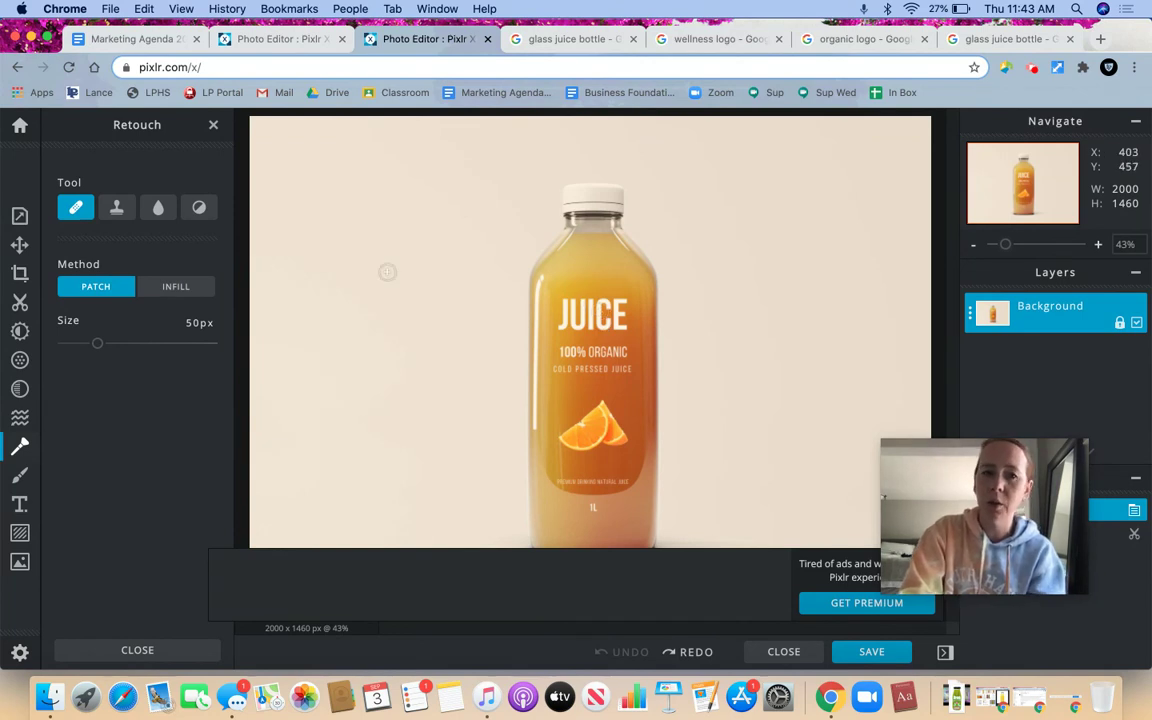
{"action": "left_click", "coordinate": [79, 208]}
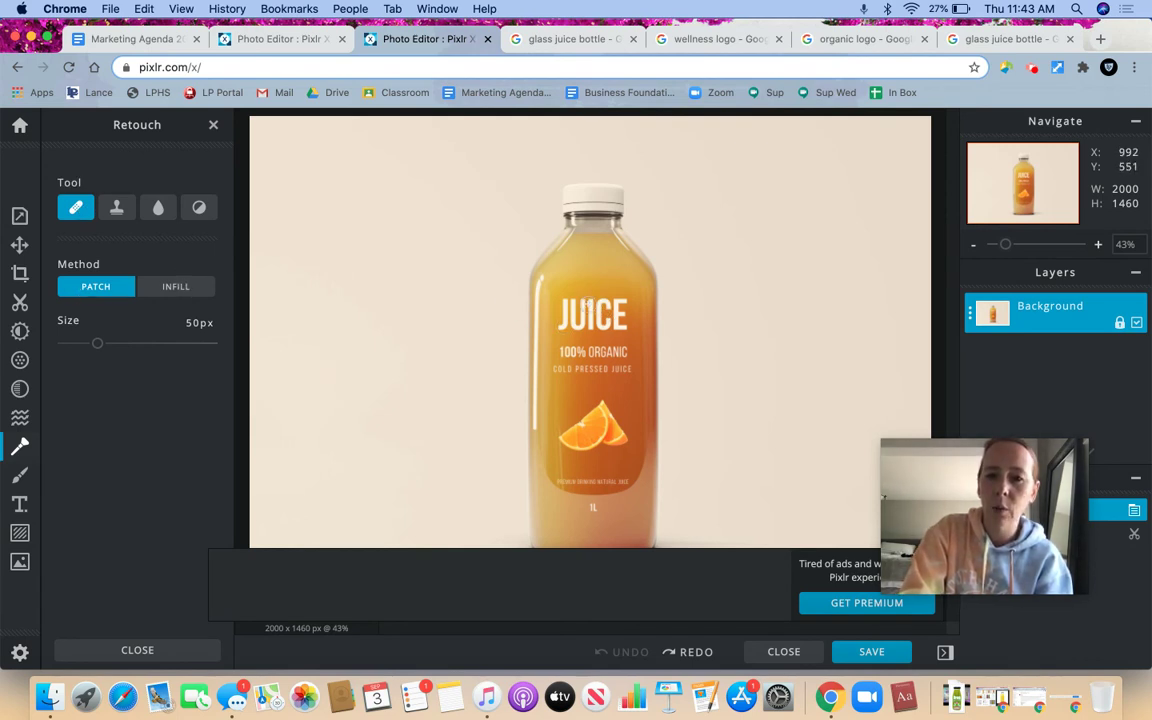
{"action": "left_click", "coordinate": [163, 288]}
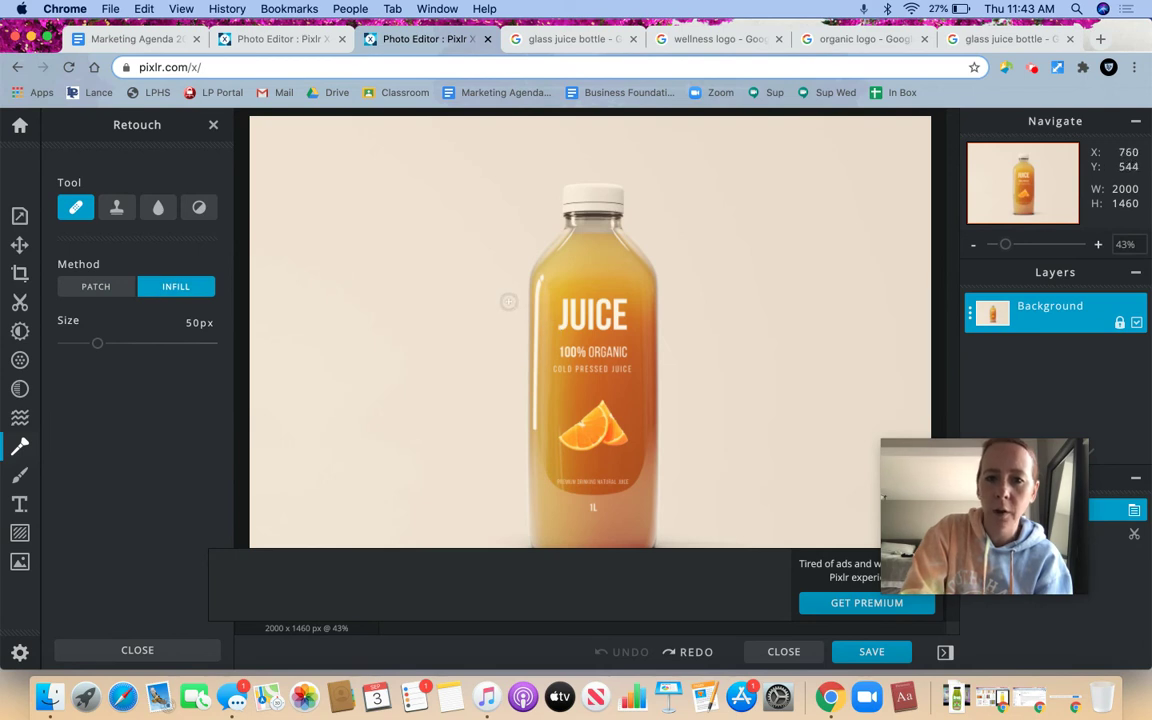
{"action": "mouse_move", "coordinate": [591, 304]}
{"action": "left_mouse_down"}
{"action": "mouse_move", "coordinate": [639, 304]}
{"action": "mouse_move", "coordinate": [543, 310]}
{"action": "mouse_move", "coordinate": [639, 325]}
{"action": "mouse_move", "coordinate": [553, 322]}
{"action": "left_mouse_up"}
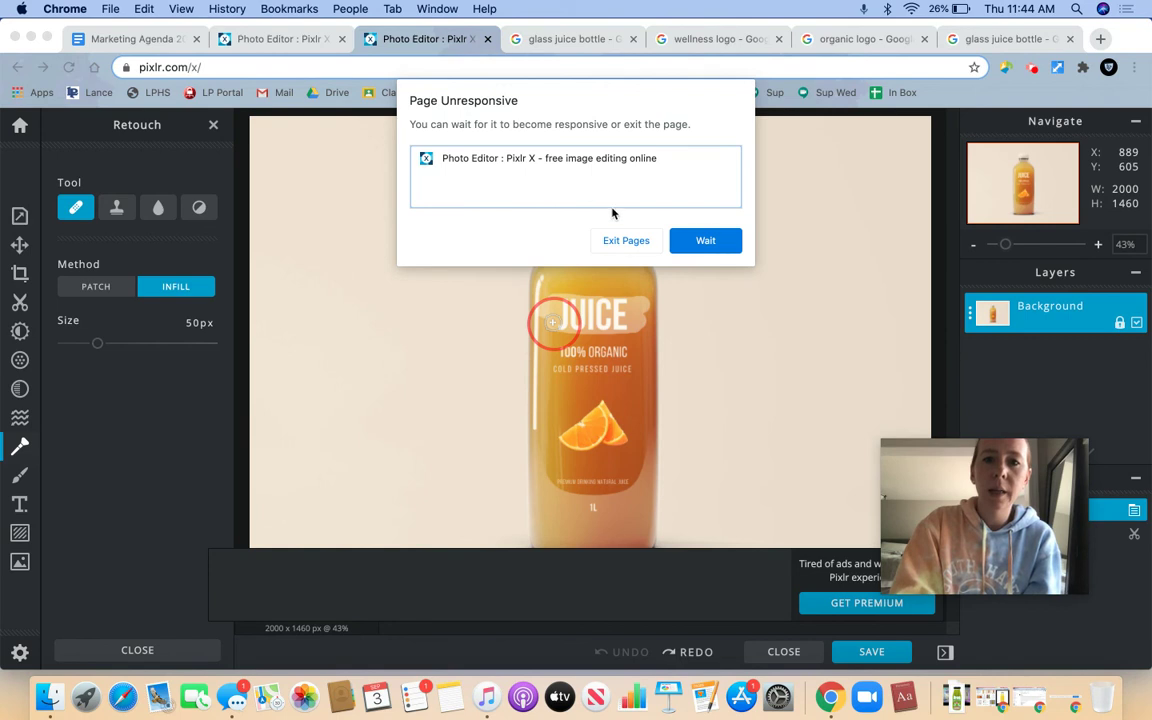
{"action": "left_click", "coordinate": [687, 247]}
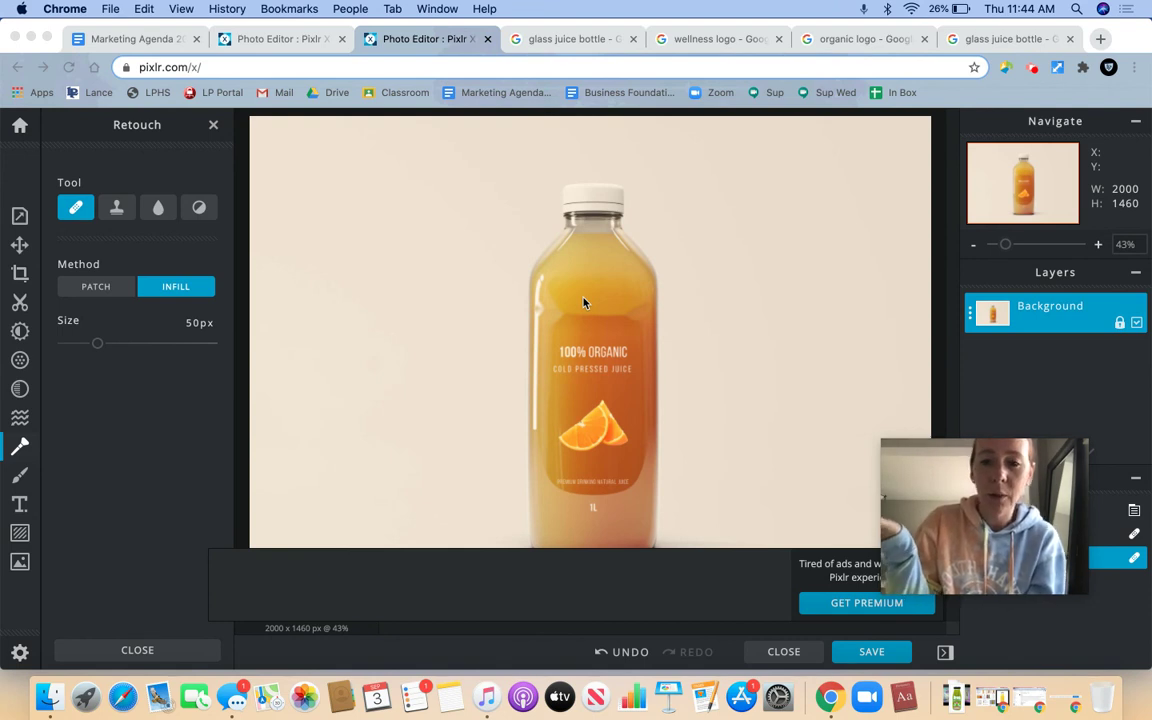
Twist the orange slices on the bottle into a swirl with the Liquify swirl tool at a size of 180 px.
{"action": "left_click", "coordinate": [18, 424]}
{"action": "left_click", "coordinate": [20, 420]}
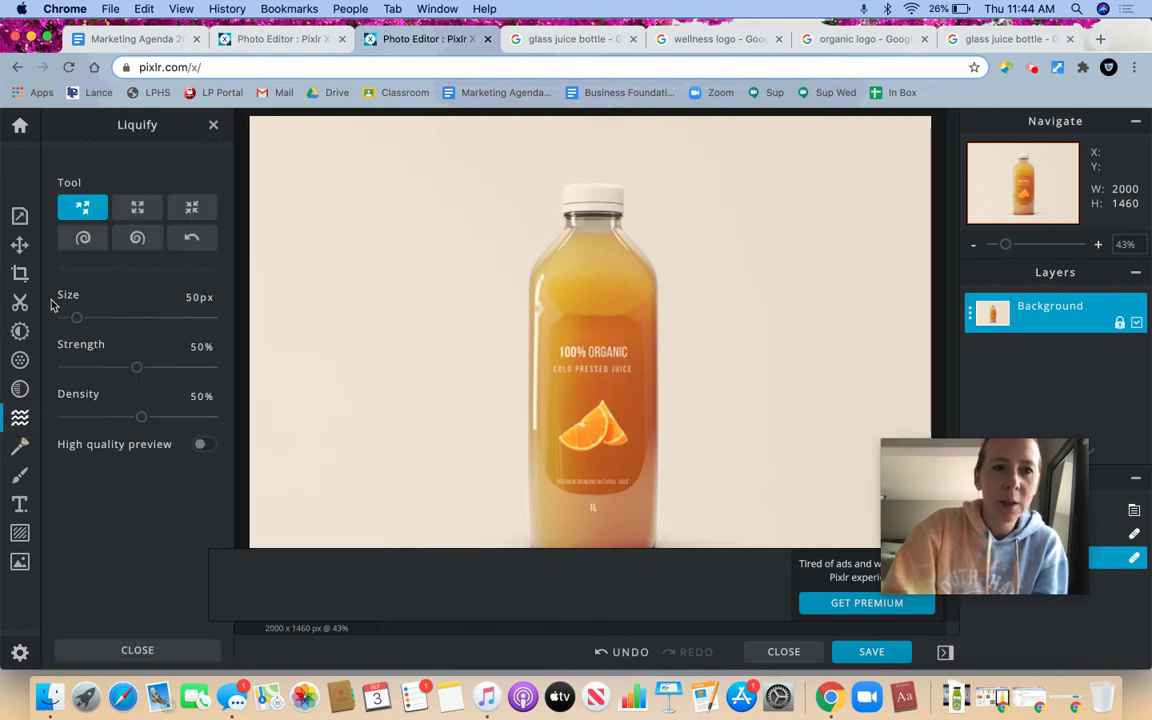
{"action": "left_click", "coordinate": [137, 237]}
{"action": "left_click", "coordinate": [78, 318]}
{"action": "left_click_drag", "start_coordinate": [90, 322], "coordinate": [115, 318]}
{"action": "left_click_drag", "start_coordinate": [590, 421], "coordinate": [590, 421]}
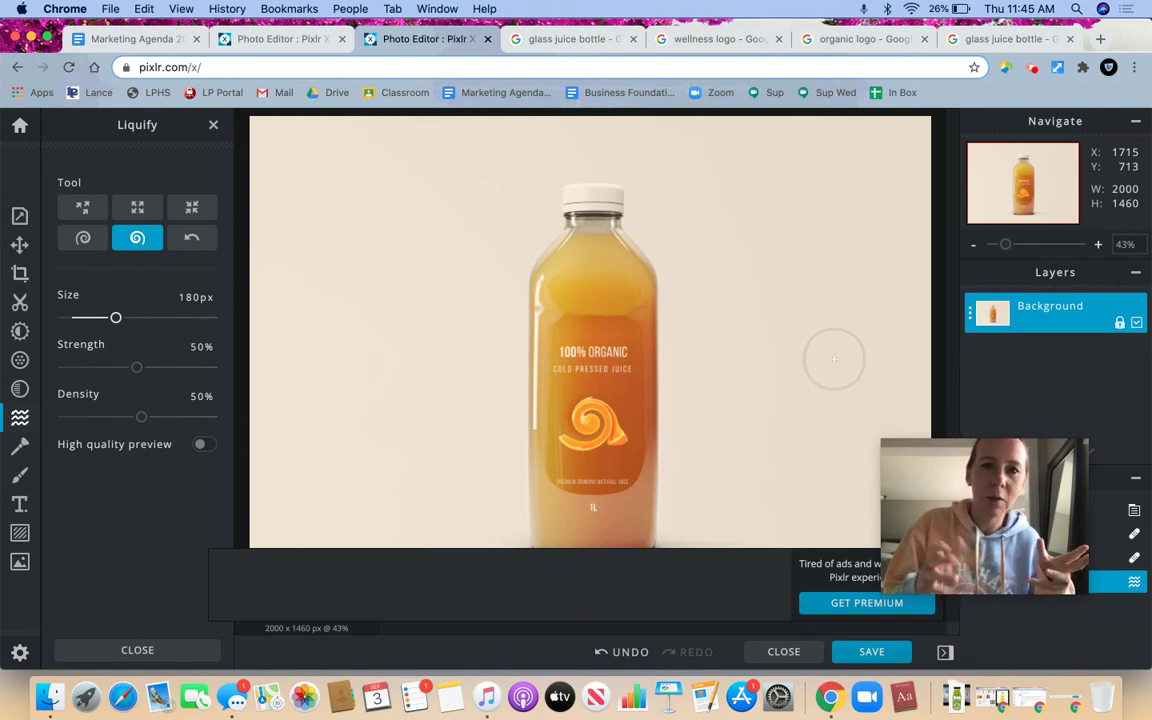
Switch to the Marketing Agenda 2020-2021 document in Google Docs and find the Pixlr tutorial links under Friday, September 4.
{"action": "left_click", "coordinate": [135, 38]}
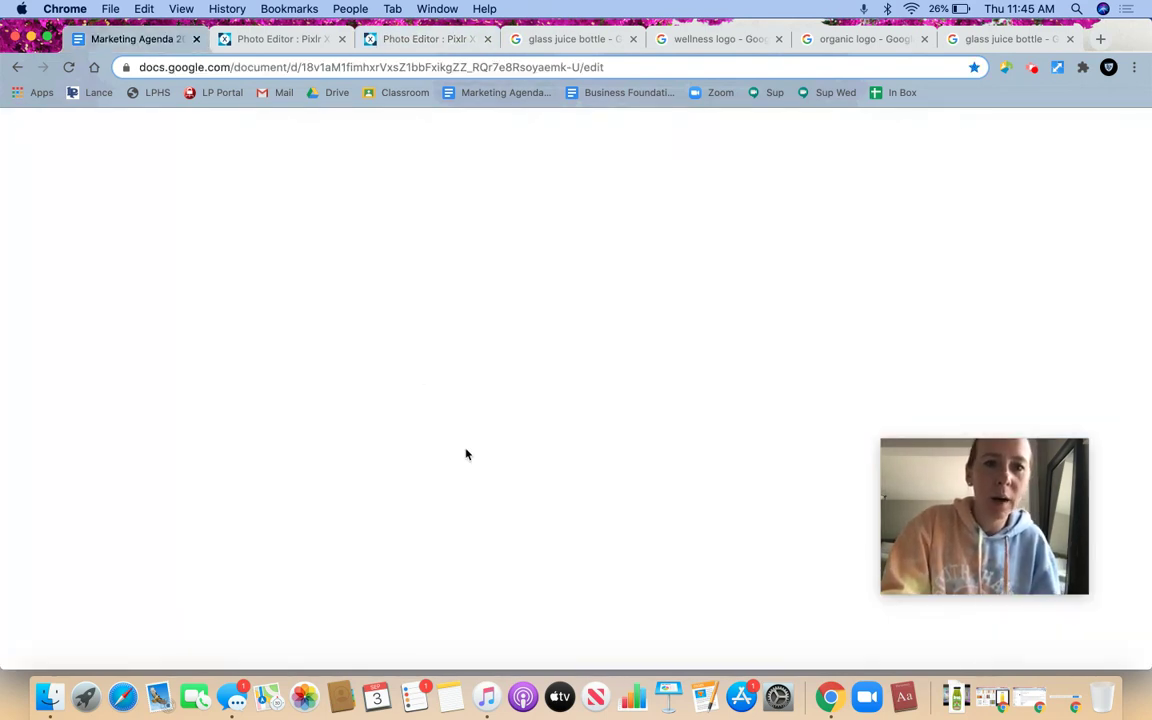
{"action": "scroll", "coordinate": [465, 448], "scroll_direction": "down", "scroll_amount": 10}
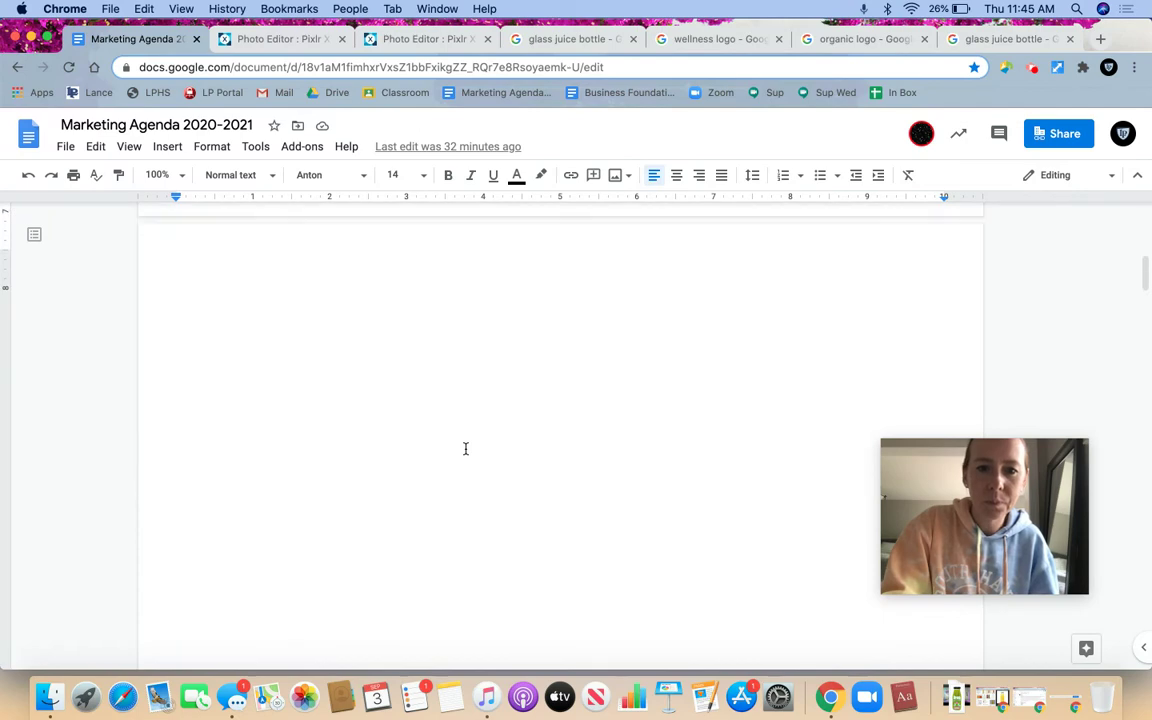
{"action": "scroll", "coordinate": [465, 448], "scroll_direction": "up", "scroll_amount": 5}
{"action": "scroll", "coordinate": [465, 448], "scroll_direction": "down", "scroll_amount": 1}
{"action": "scroll", "coordinate": [465, 448], "scroll_direction": "down", "scroll_amount": 8}
{"action": "scroll", "coordinate": [465, 448], "scroll_direction": "up", "scroll_amount": 2}
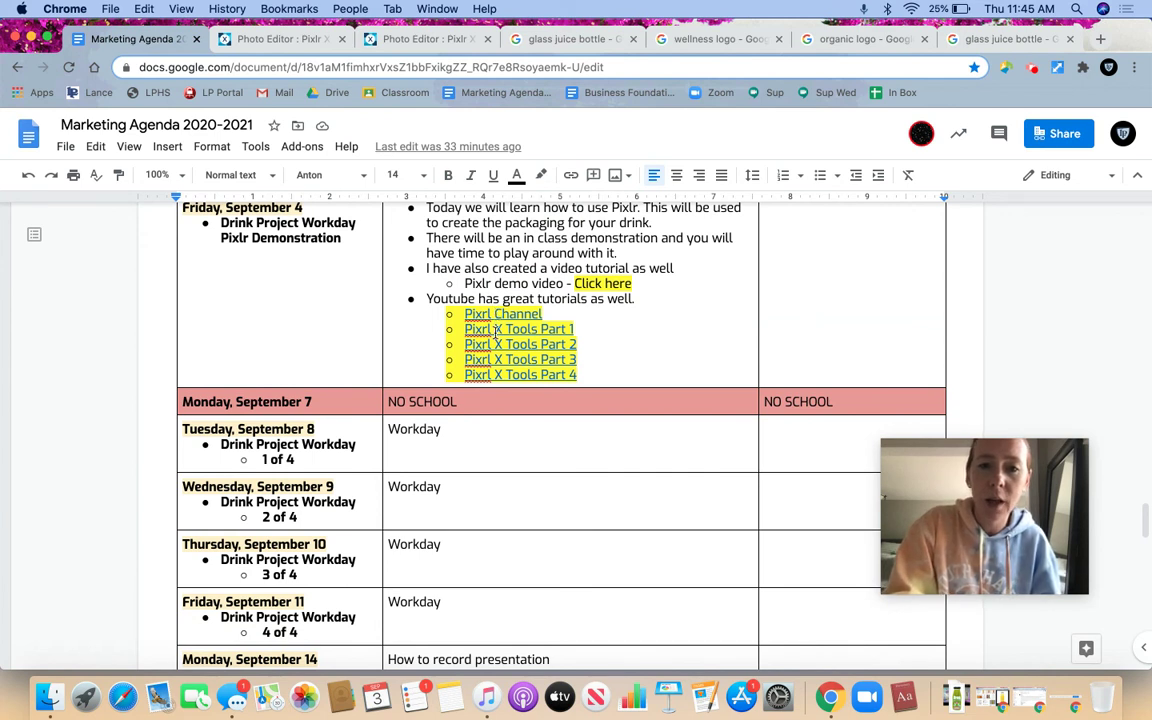
{"action": "left_click", "coordinate": [1035, 67]}
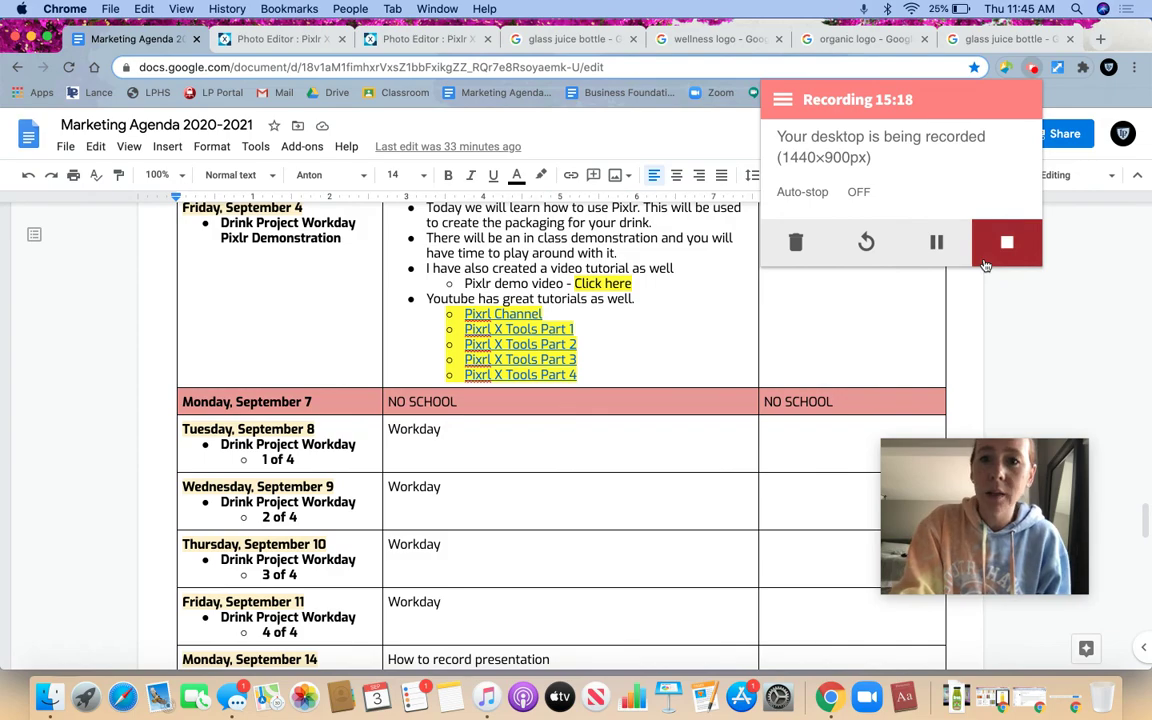